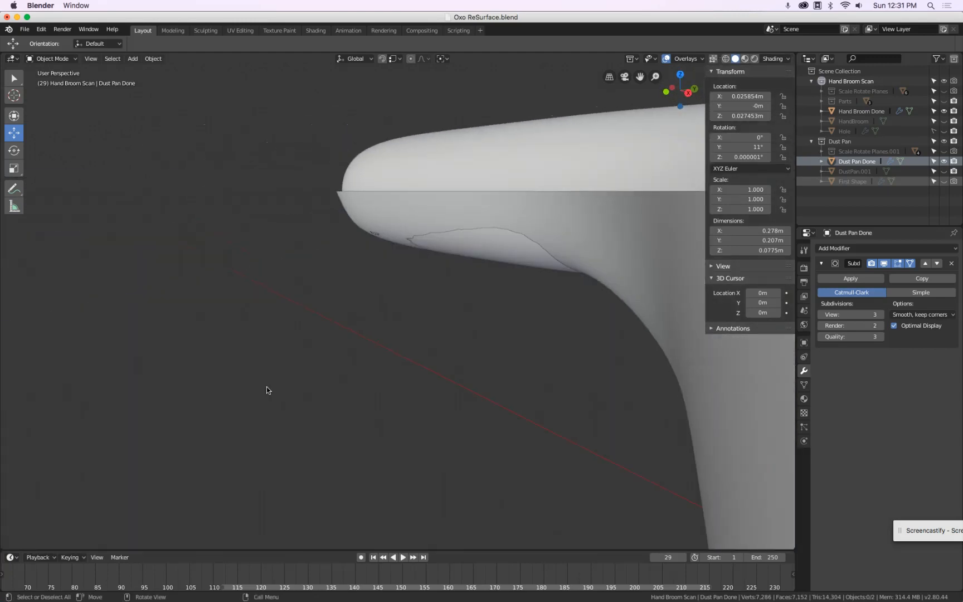
Step: Compare the hand broom's middle edge loop with the dust pan's rim along the handle in front view
{"action": "scroll", "coordinate": [267, 385], "scroll_direction": "down", "scroll_amount": 5}
{"action": "key", "text": "KP_1"}
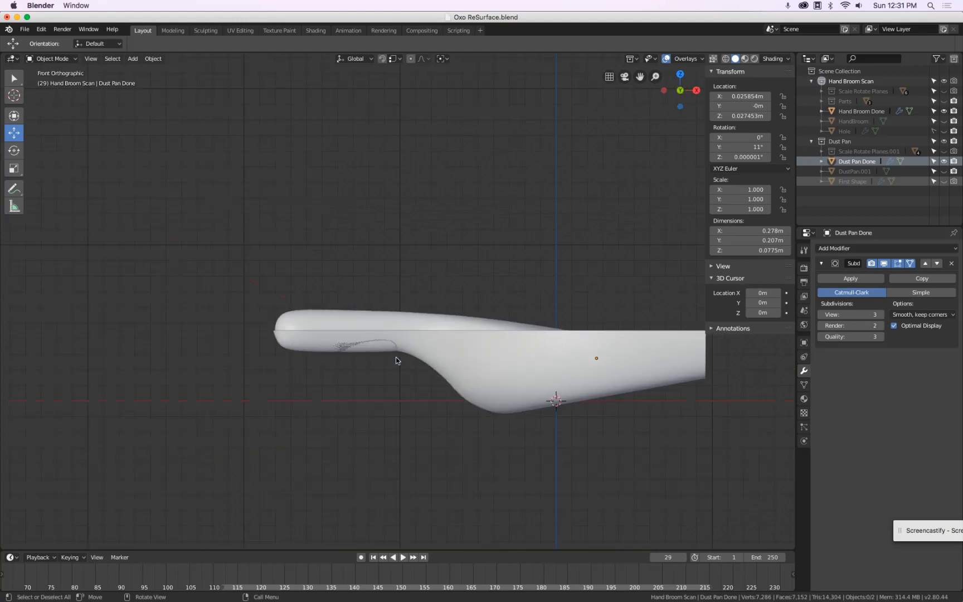
{"action": "left_click", "coordinate": [353, 330]}
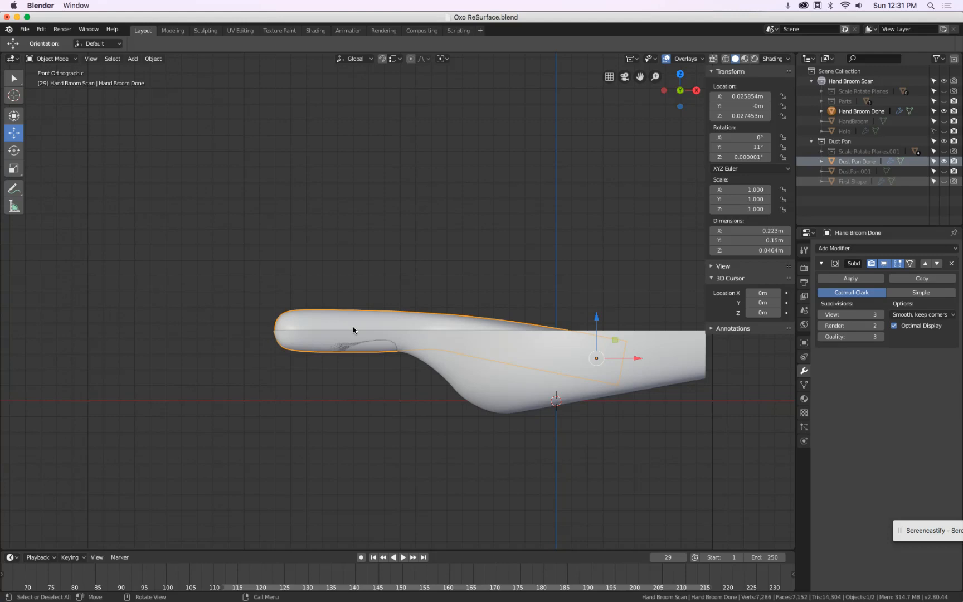
{"action": "left_click", "coordinate": [455, 372]}
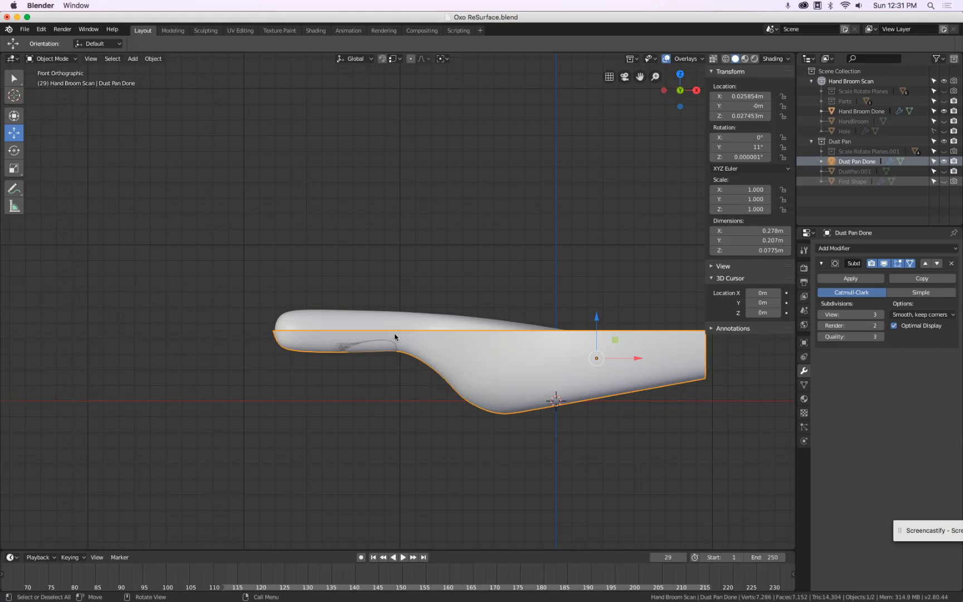
{"action": "scroll", "coordinate": [298, 320], "scroll_direction": "up", "scroll_amount": 3}
{"action": "left_click", "coordinate": [299, 322]}
{"action": "key", "text": "Tab"}
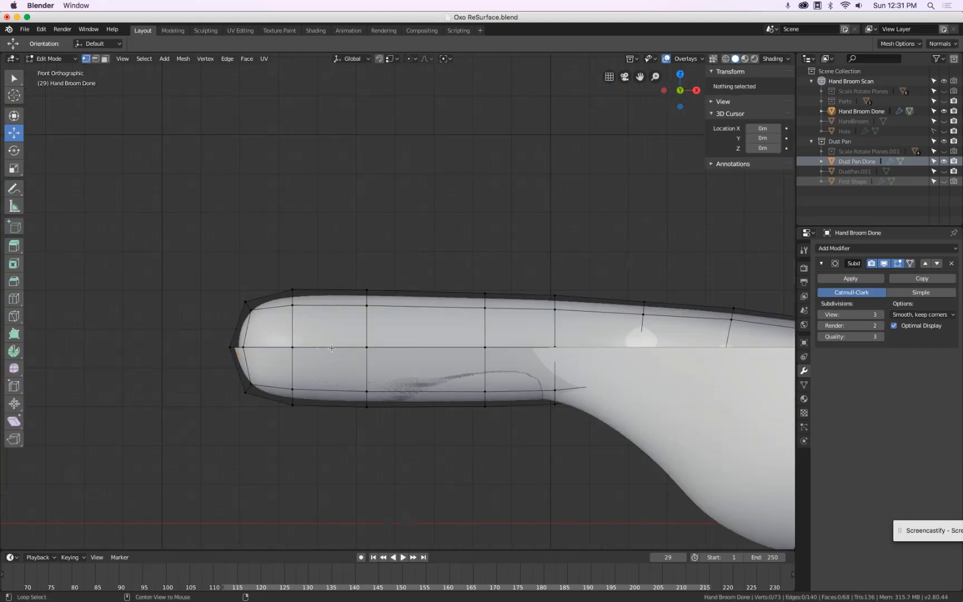
{"action": "left_click", "coordinate": [361, 351], "text": "alt"}
{"action": "key", "text": "Tab"}
{"action": "left_click", "coordinate": [322, 365]}
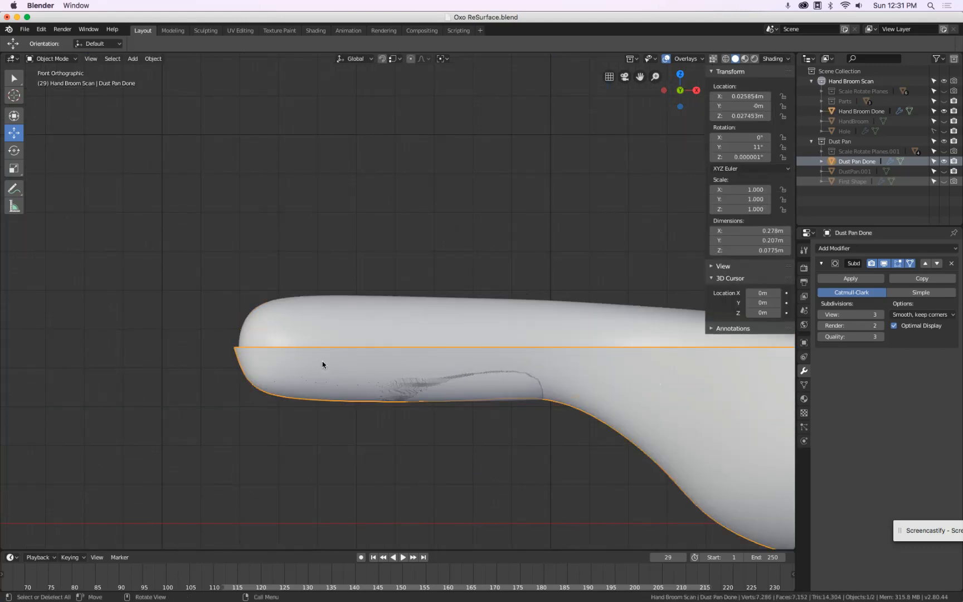
Step: Open the dust pan mesh for editing and select the edge loop along its top rim
{"action": "key", "text": "Tab"}
{"action": "left_click", "coordinate": [298, 347], "text": "alt"}
{"action": "scroll", "coordinate": [315, 348], "scroll_direction": "down", "scroll_amount": 4}
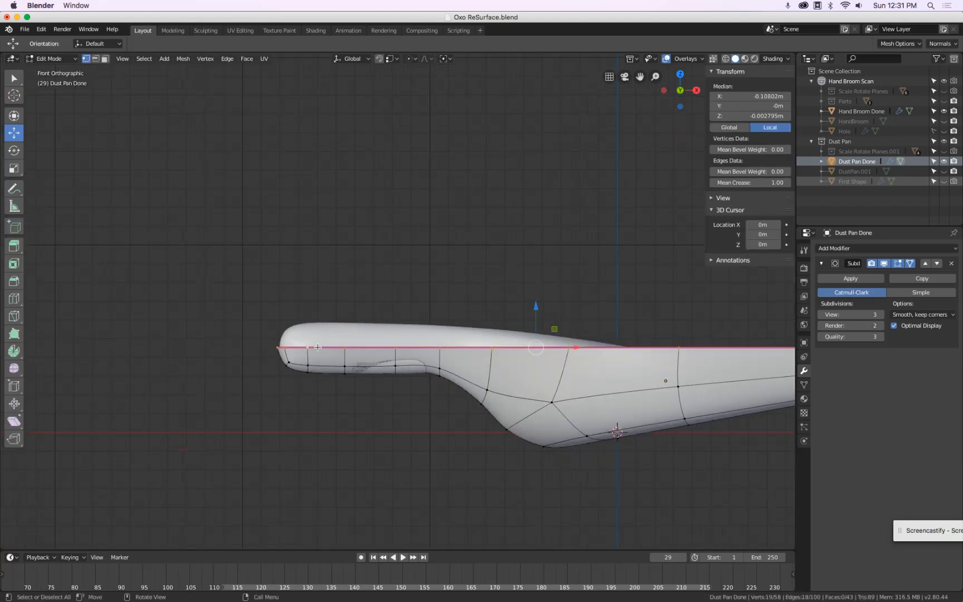
{"action": "scroll", "coordinate": [318, 347], "scroll_direction": "down", "scroll_amount": 3}
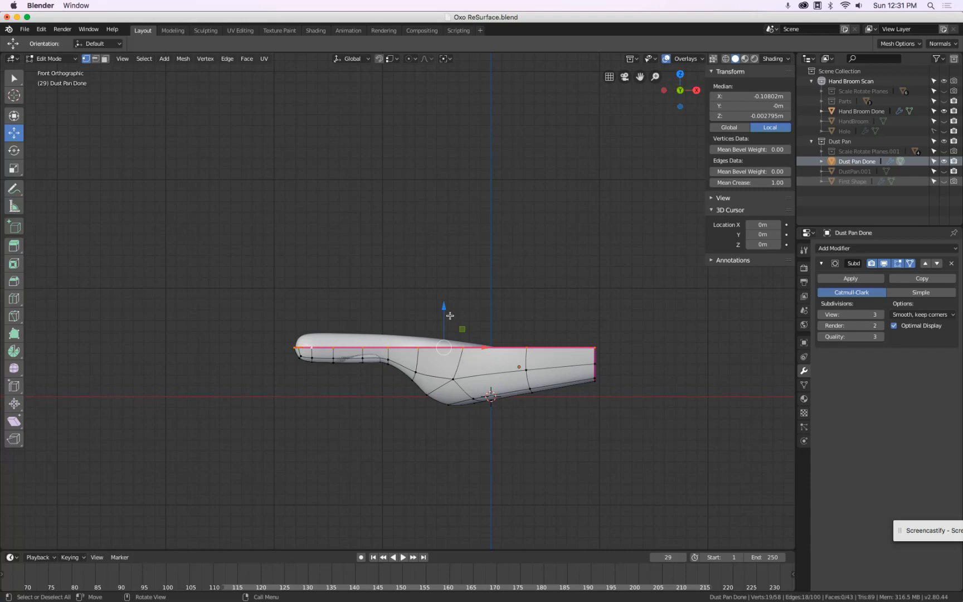
Step: Try raising the dust pan's top rim loop about 0.002 m along Z, and undo the move
{"action": "scroll", "coordinate": [448, 320], "scroll_direction": "up", "scroll_amount": 5}
{"action": "left_click_drag", "start_coordinate": [438, 350], "coordinate": [440, 344]}
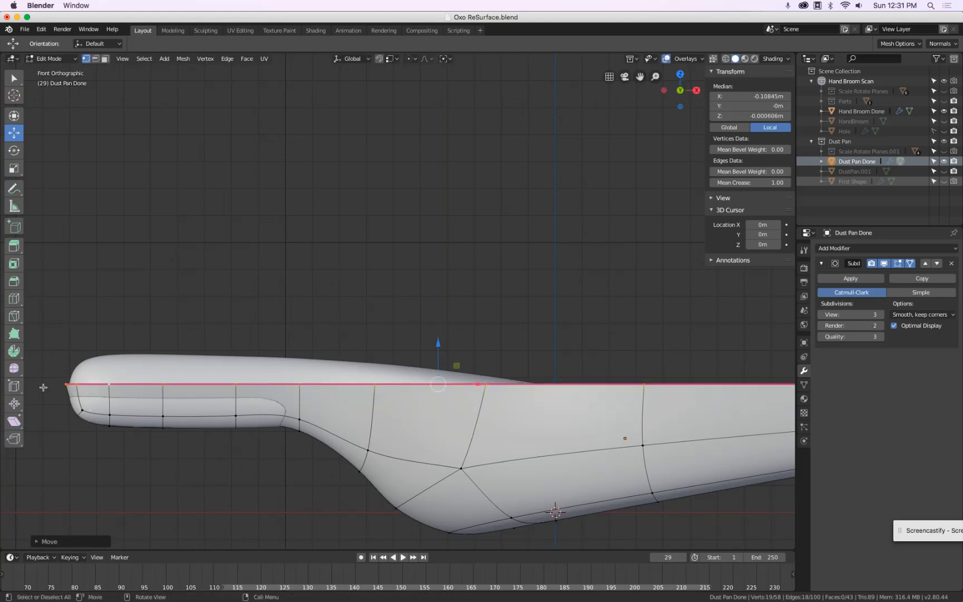
{"action": "key", "text": "ctrl+z"}
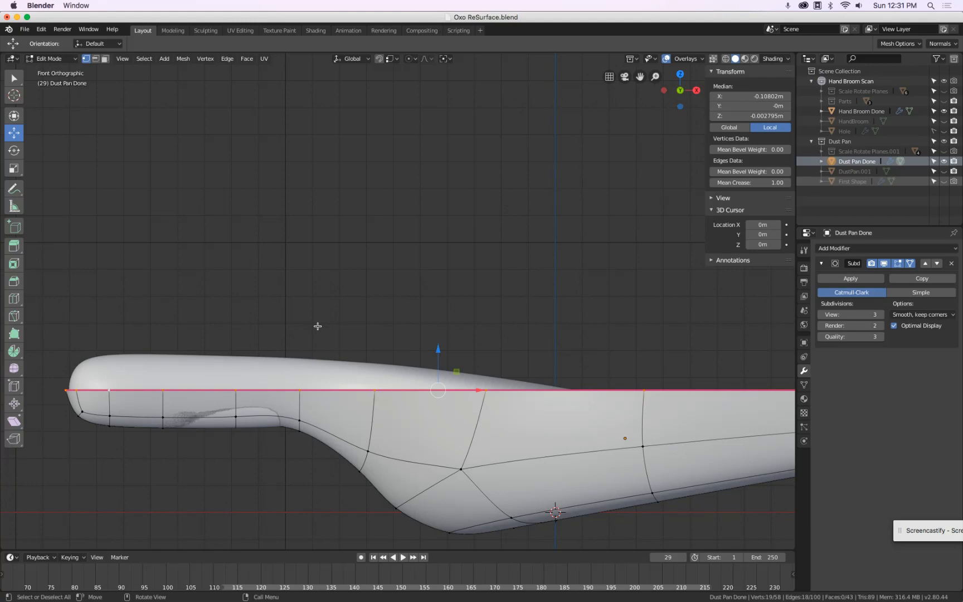
Step: Extrude the dust pan's top rim loop about 0.005 m upward along the global Z axis
{"action": "scroll", "coordinate": [449, 307], "scroll_direction": "down", "scroll_amount": 3}
{"action": "middle_click_drag", "start_coordinate": [690, 338], "coordinate": [642, 335]}
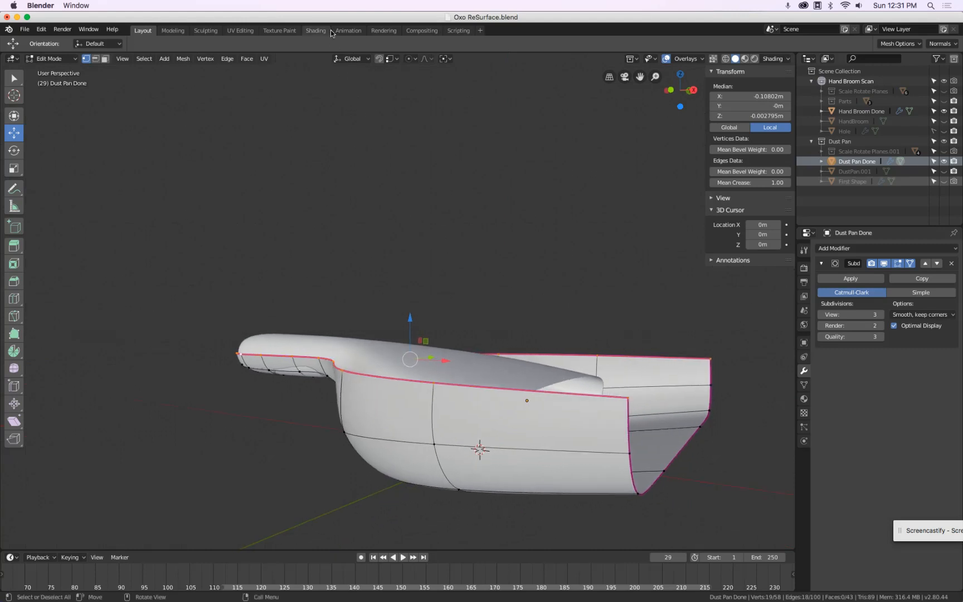
{"action": "left_click", "coordinate": [354, 59]}
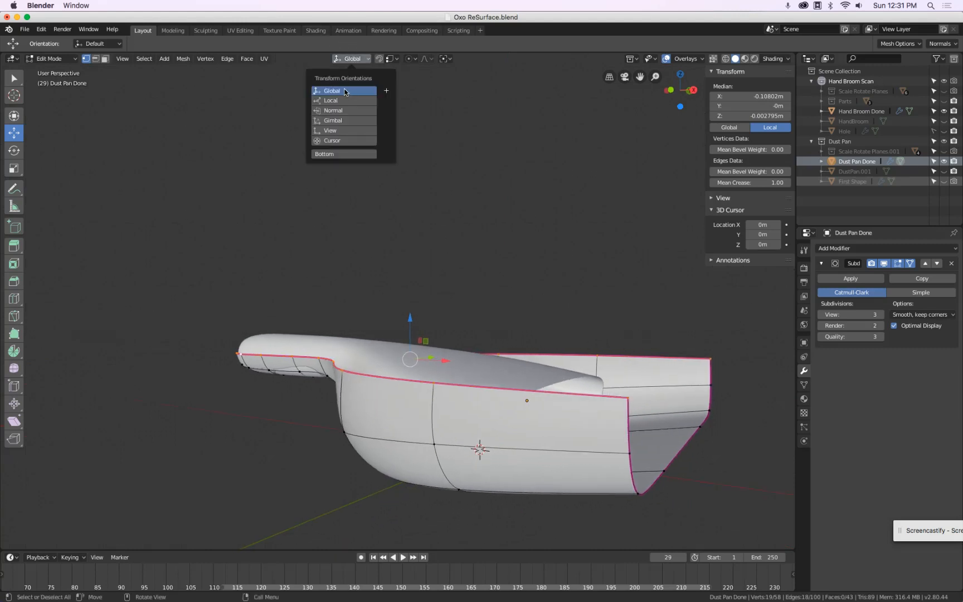
{"action": "key", "text": "e"}
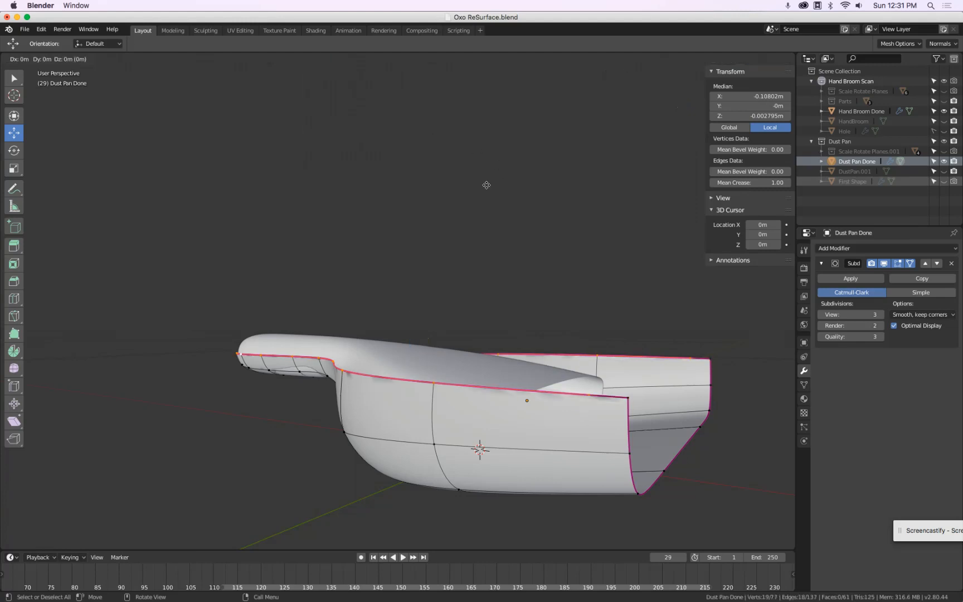
{"action": "key", "text": "z"}
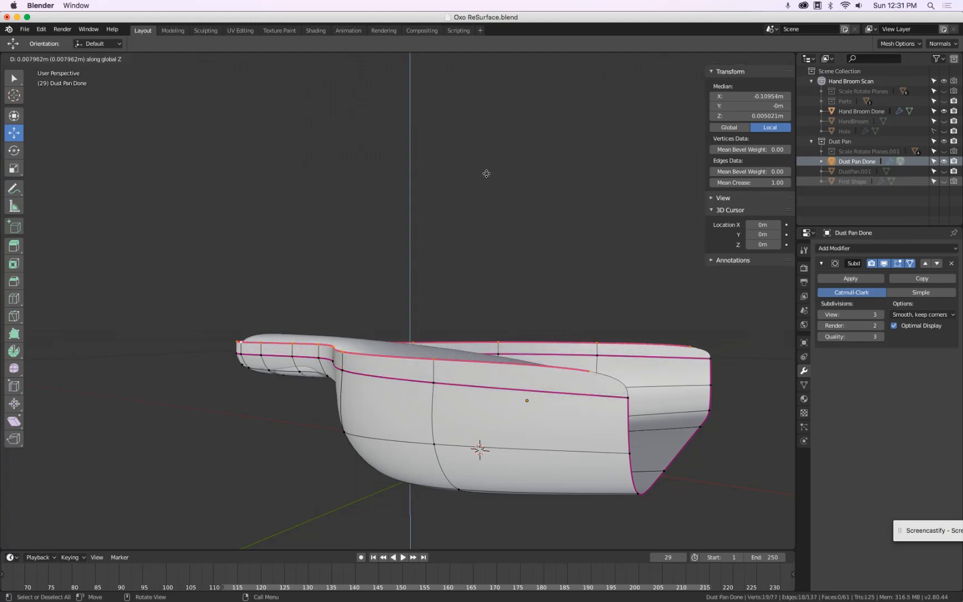
{"action": "left_click", "coordinate": [490, 176]}
Step: Lower the extruded rim about 0.0017 m along Z in front view to make the added band narrower
{"action": "key", "text": "KP_1"}
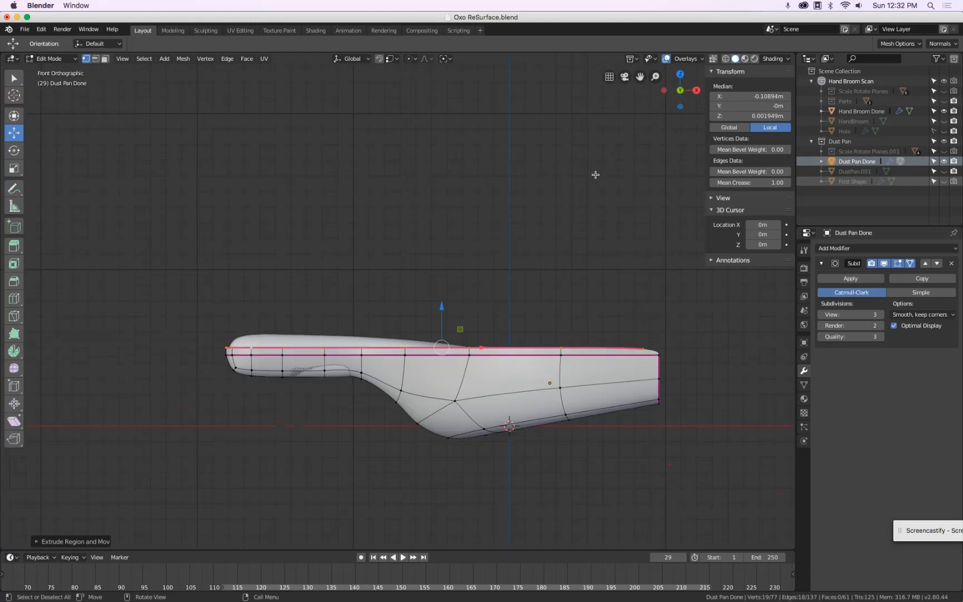
{"action": "scroll", "coordinate": [301, 323], "scroll_direction": "up", "scroll_amount": 4}
{"action": "scroll", "coordinate": [410, 343], "scroll_direction": "down", "scroll_amount": 2}
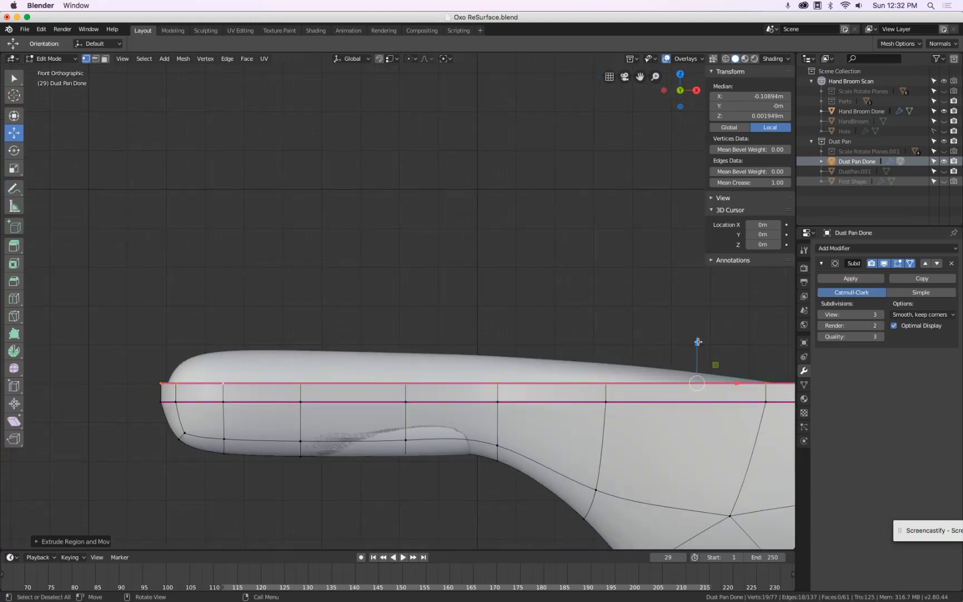
{"action": "key", "text": "g"}
{"action": "key", "text": "z"}
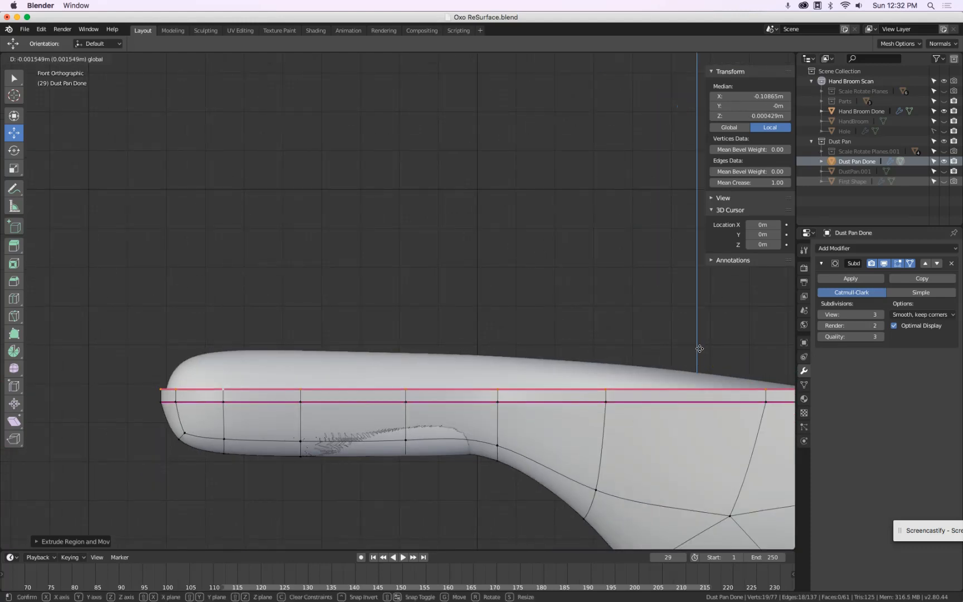
{"action": "left_click", "coordinate": [699, 345]}
{"action": "scroll", "coordinate": [628, 299], "scroll_direction": "down", "scroll_amount": 1}
{"action": "scroll", "coordinate": [629, 299], "scroll_direction": "down", "scroll_amount": 1}
{"action": "scroll", "coordinate": [585, 332], "scroll_direction": "up", "scroll_amount": 2}
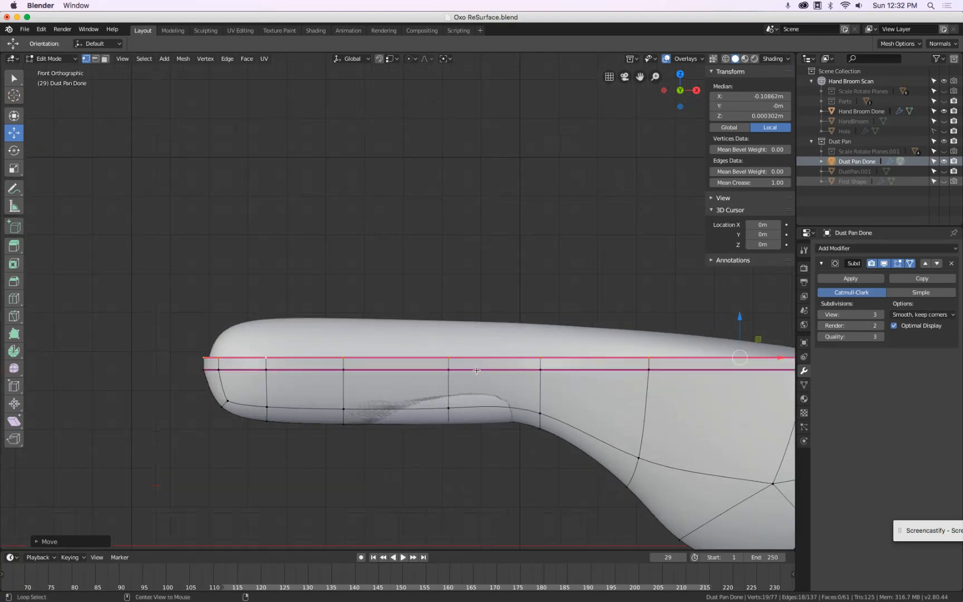
Step: Select the former rim loop below the new edge and set its mean crease to 0
{"action": "left_click", "coordinate": [271, 370], "text": "alt"}
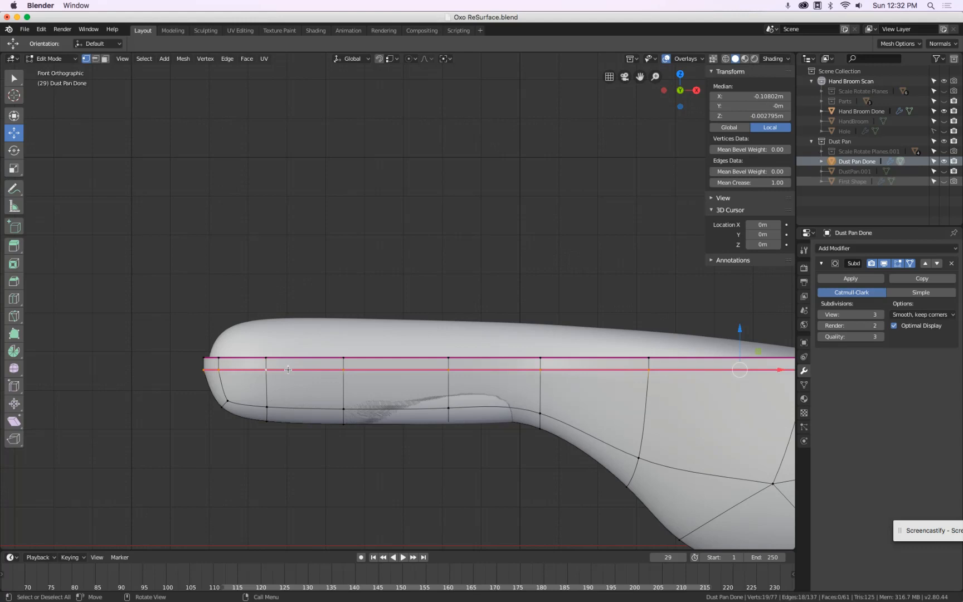
{"action": "scroll", "coordinate": [288, 369], "scroll_direction": "down", "scroll_amount": 1}
{"action": "scroll", "coordinate": [684, 378], "scroll_direction": "down", "scroll_amount": 2}
{"action": "scroll", "coordinate": [688, 378], "scroll_direction": "up", "scroll_amount": 3}
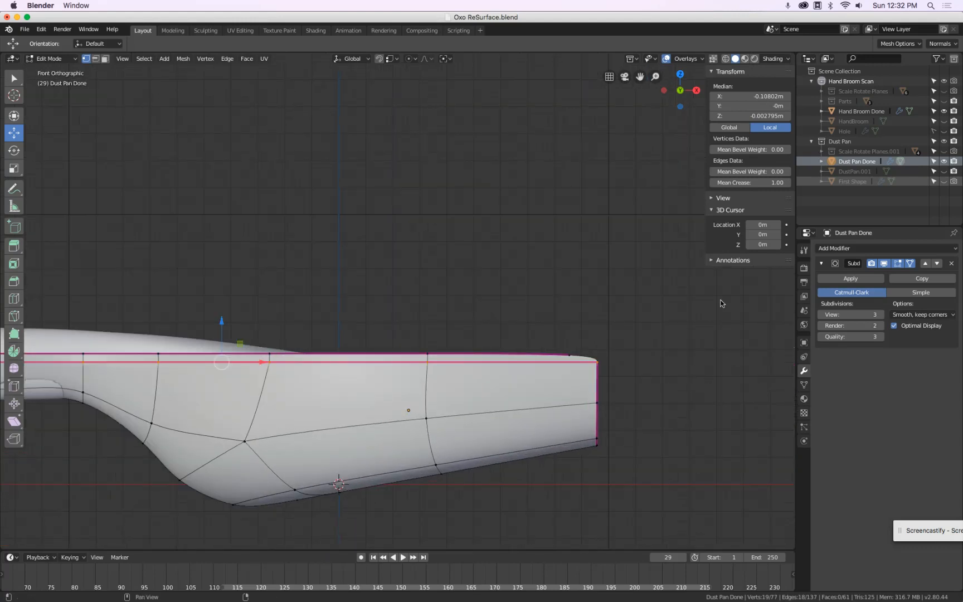
{"action": "left_click_drag", "start_coordinate": [754, 182], "coordinate": [133, 230]}
Step: Fully crease the short vertical edges at both upper corners of the pan's open end to sharpen the corners
{"action": "middle_click_drag", "start_coordinate": [704, 318], "coordinate": [583, 341]}
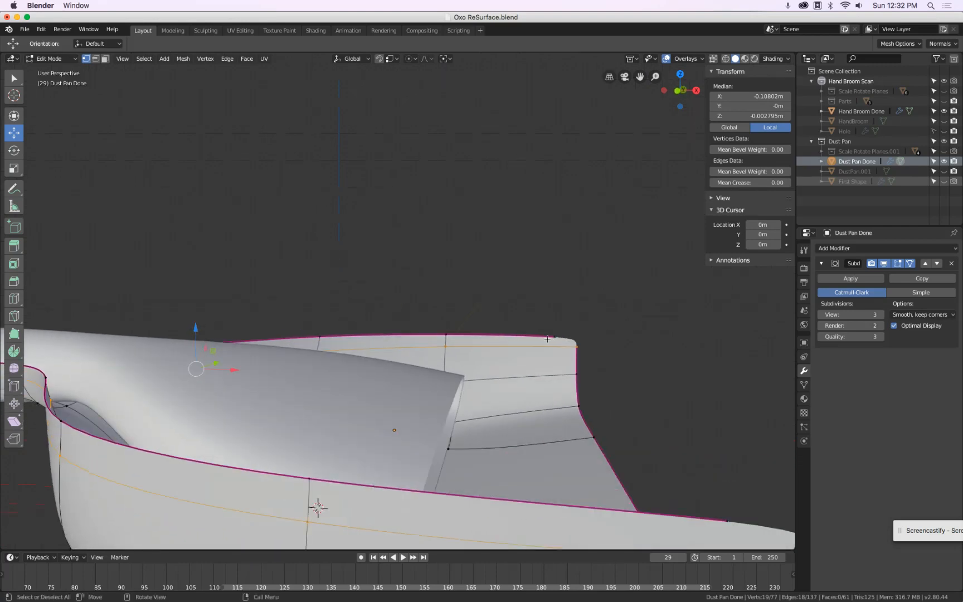
{"action": "left_click", "coordinate": [583, 341]}
{"action": "left_click", "coordinate": [580, 344], "text": "shift"}
{"action": "scroll", "coordinate": [580, 344], "scroll_direction": "down", "scroll_amount": 6}
{"action": "scroll", "coordinate": [627, 382], "scroll_direction": "up", "scroll_amount": 3}
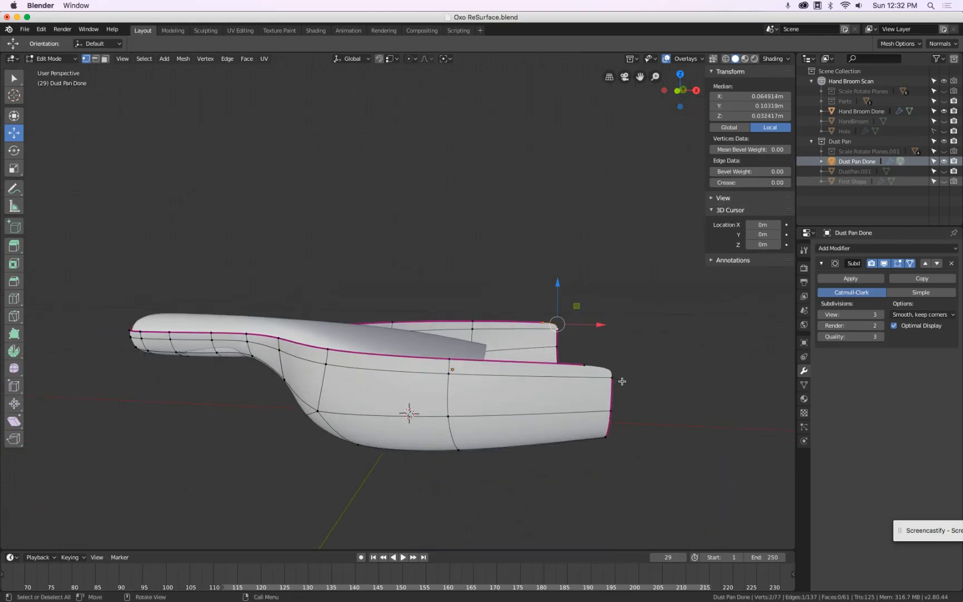
{"action": "left_click", "coordinate": [585, 366], "text": "shift"}
{"action": "left_click", "coordinate": [612, 376], "text": "shift"}
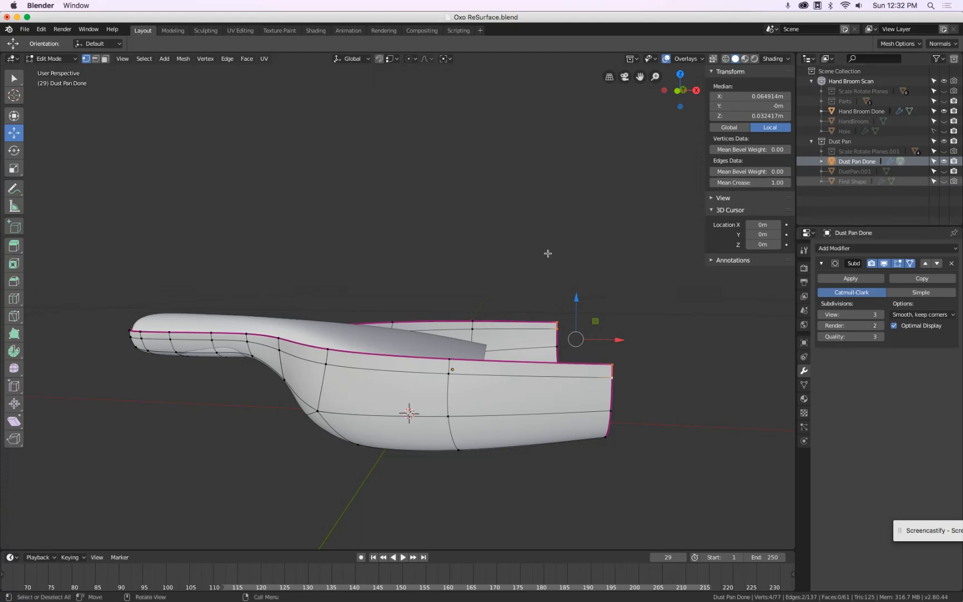
Step: Leave mesh editing and inspect the dust pan's new rim and the handle's underside from several angles
{"action": "key", "text": "Tab"}
{"action": "middle_click_drag", "start_coordinate": [443, 311], "coordinate": [236, 323]}
{"action": "middle_click_drag", "start_coordinate": [197, 367], "coordinate": [379, 361]}
{"action": "key", "text": "KP_1"}
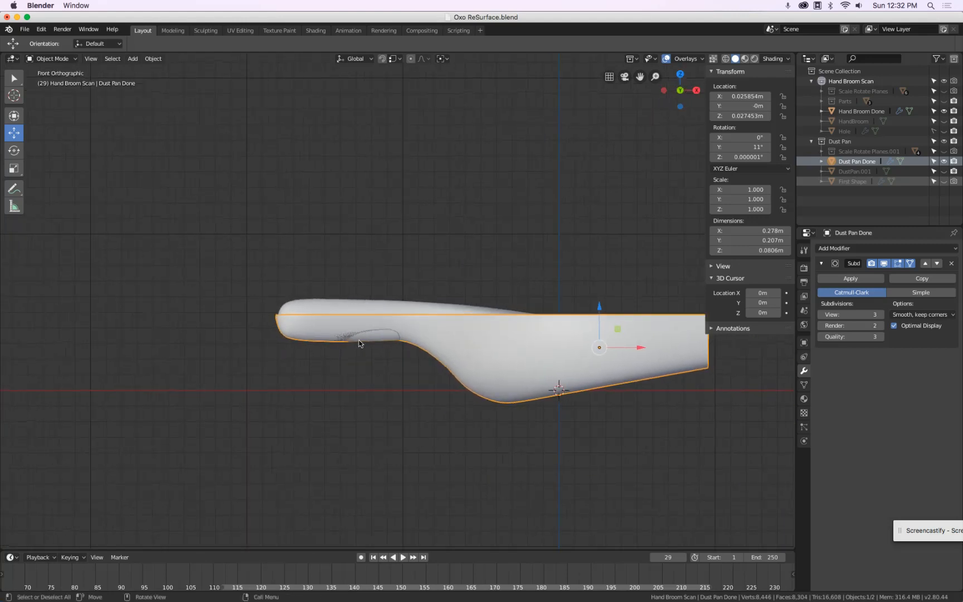
{"action": "scroll", "coordinate": [387, 322], "scroll_direction": "up", "scroll_amount": 5}
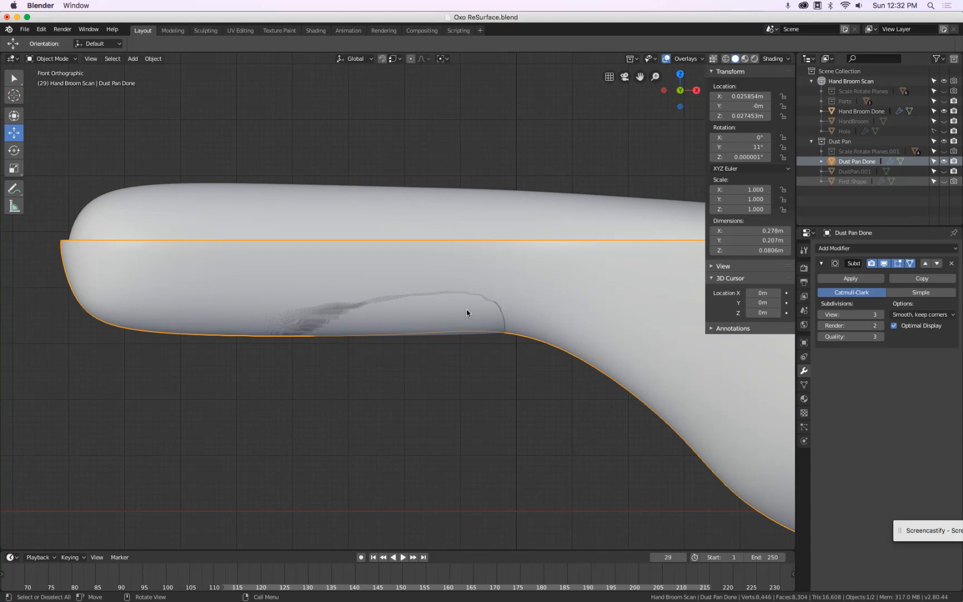
Step: Reopen the dust pan mesh and compare it with the Subdivision modifier's on-cage display off and on
{"action": "key", "text": "Tab"}
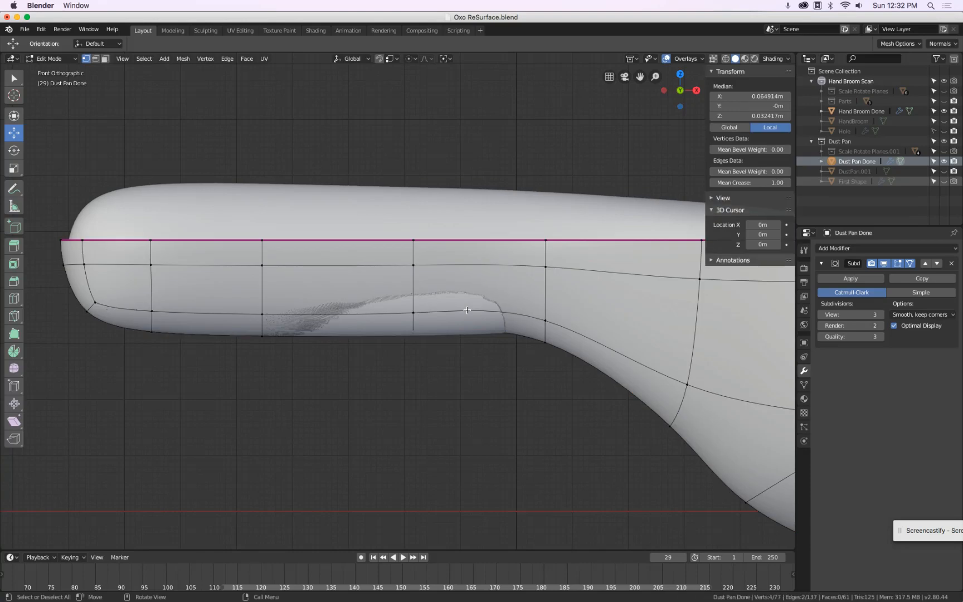
{"action": "left_click", "coordinate": [910, 264]}
{"action": "left_click", "coordinate": [910, 263]}
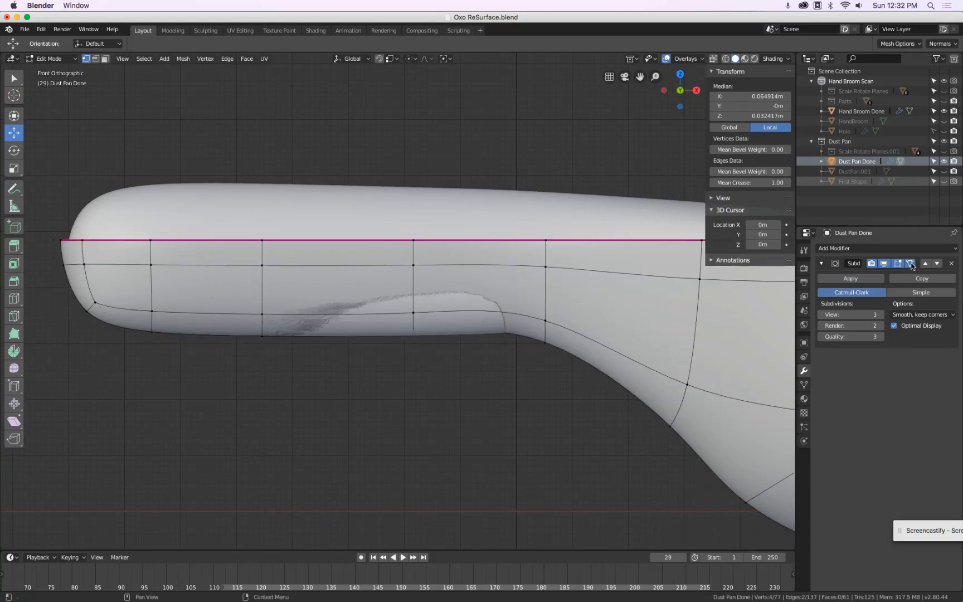
{"action": "left_click", "coordinate": [911, 263]}
{"action": "left_click", "coordinate": [911, 264]}
{"action": "left_click", "coordinate": [910, 264]}
{"action": "left_click", "coordinate": [910, 263]}
Step: In wireframe shading, select the edges under the handle's neck and lower them about 0.0015 m along Z
{"action": "key", "text": "z"}
{"action": "left_click", "coordinate": [504, 327]}
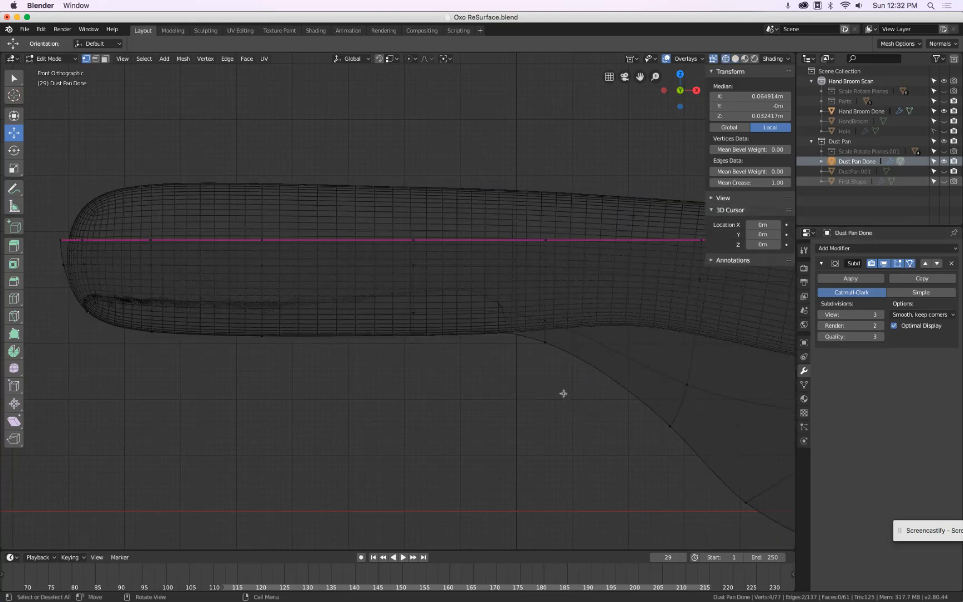
{"action": "key", "text": "a"}
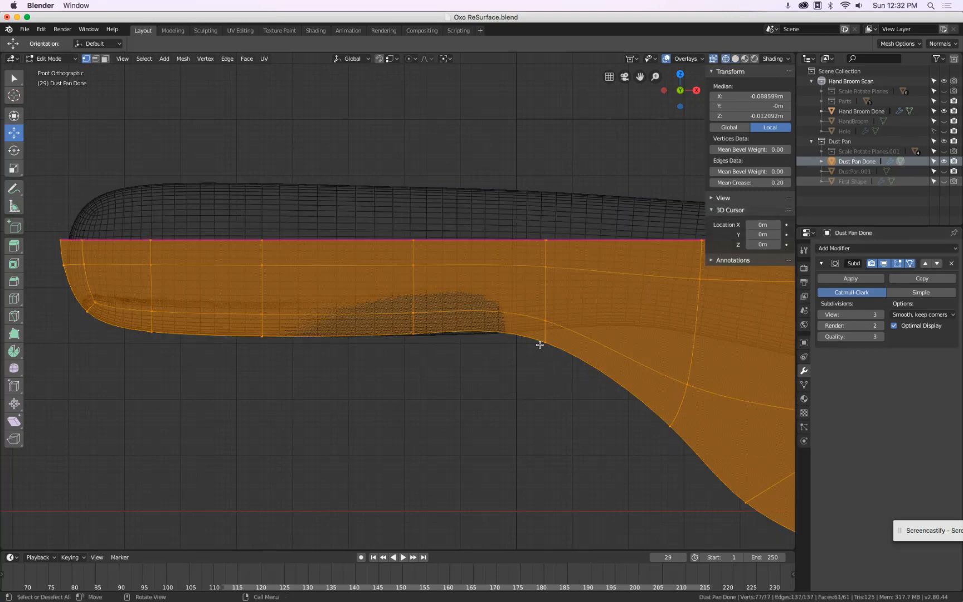
{"action": "key", "text": "alt+a"}
{"action": "left_click", "coordinate": [545, 331], "text": "alt"}
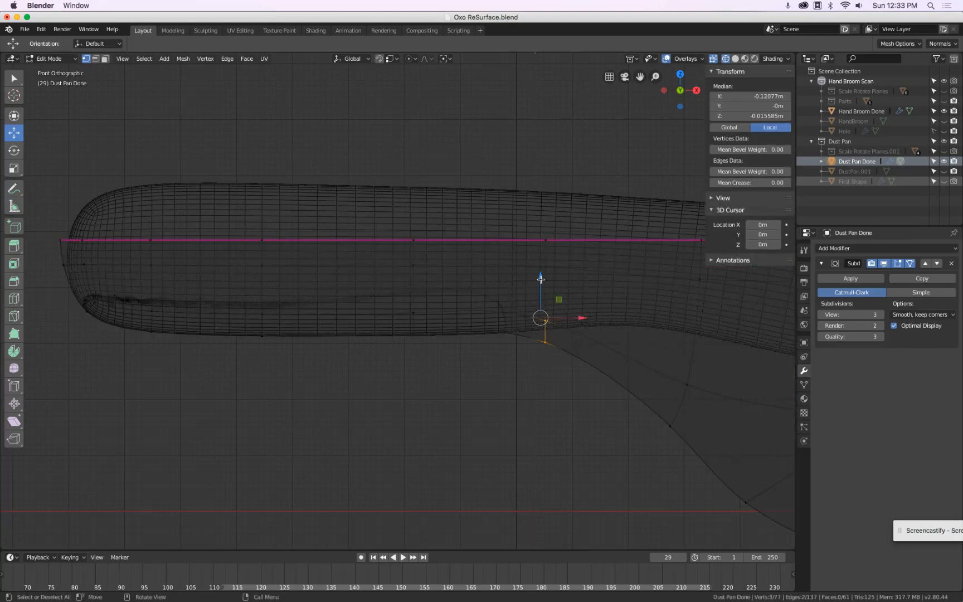
{"action": "left_click_drag", "start_coordinate": [540, 278], "coordinate": [542, 288]}
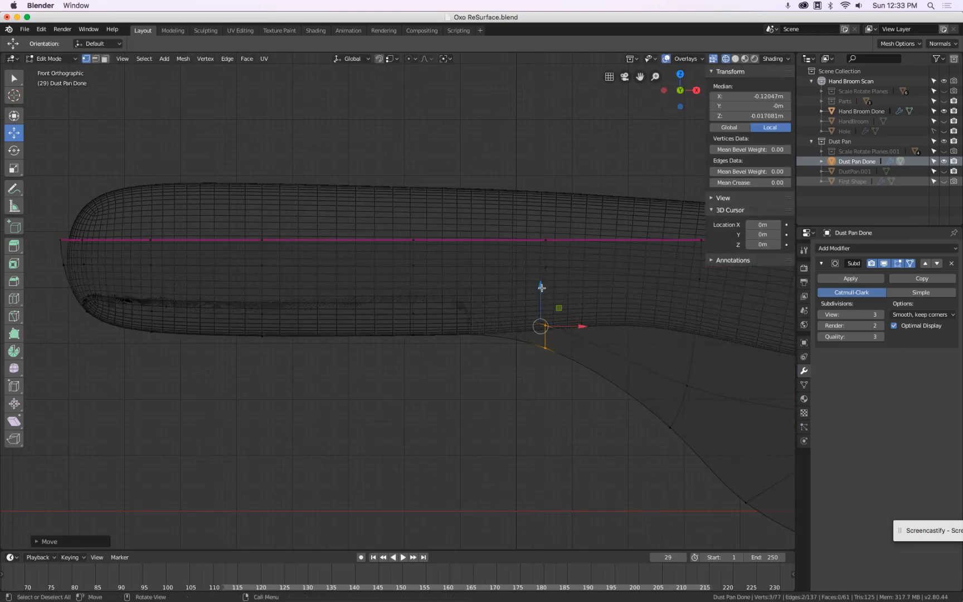
Step: Check the control cage, return to solid shading, and lower the neck edges about 0.001 m more along Z
{"action": "left_click", "coordinate": [910, 263]}
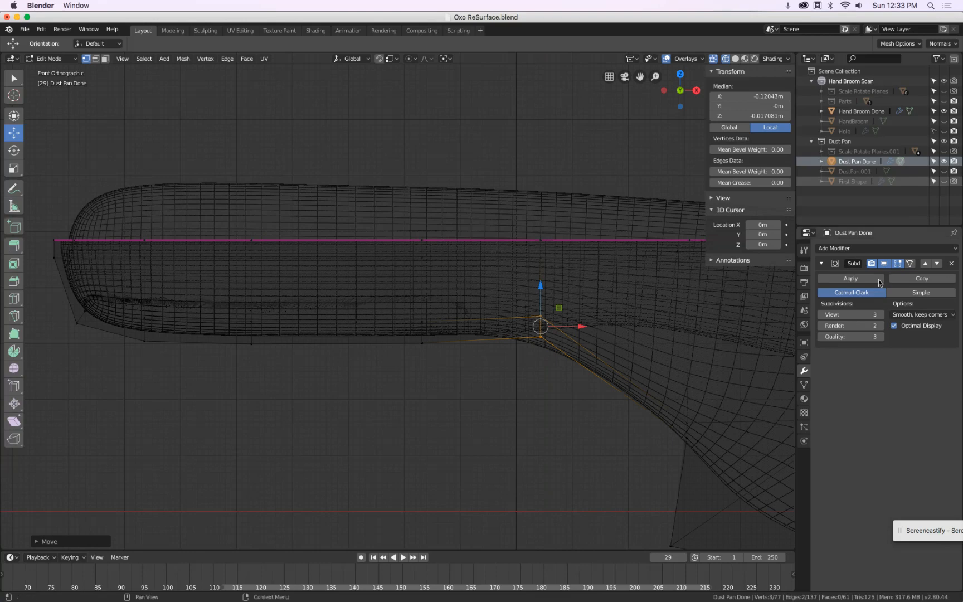
{"action": "left_click", "coordinate": [903, 263]}
{"action": "key", "text": "z"}
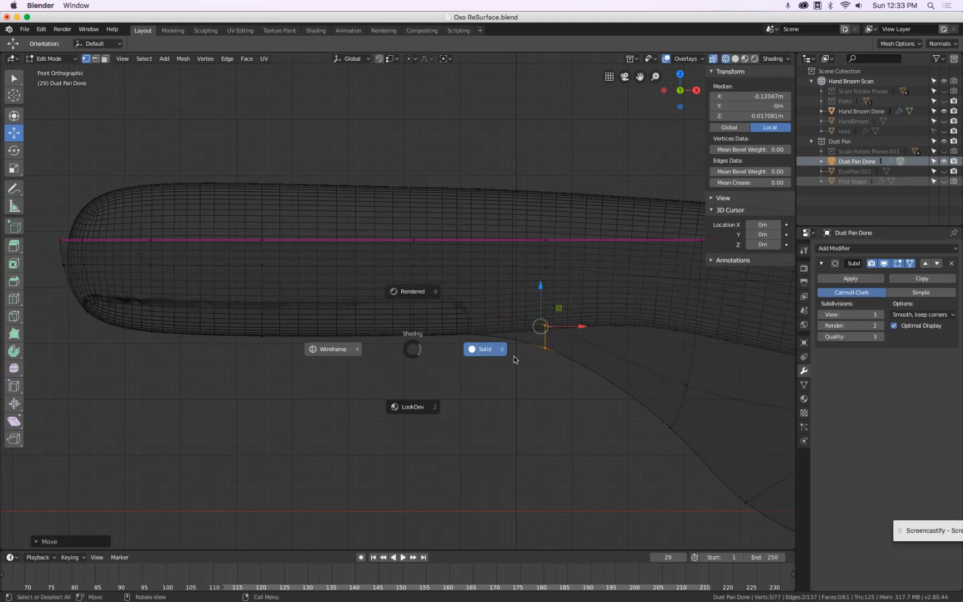
{"action": "left_click", "coordinate": [497, 355]}
{"action": "key", "text": "g"}
{"action": "key", "text": "z"}
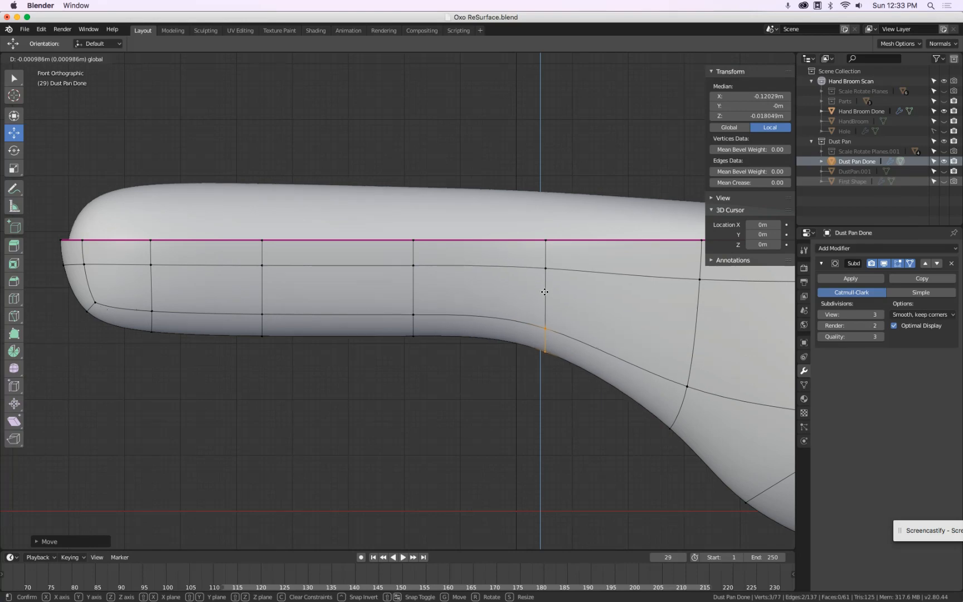
{"action": "left_click", "coordinate": [543, 292]}
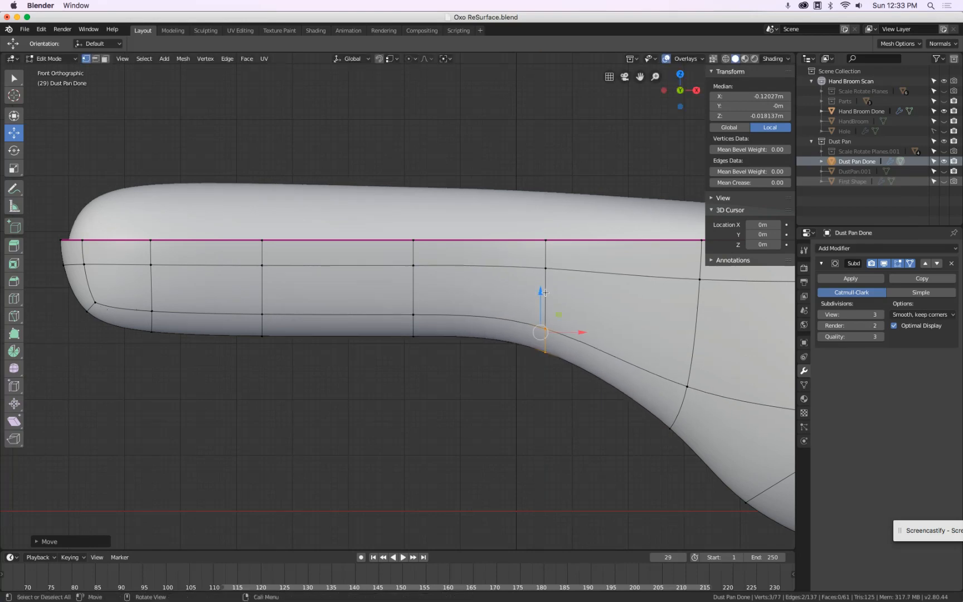
{"action": "scroll", "coordinate": [490, 293], "scroll_direction": "down", "scroll_amount": 2}
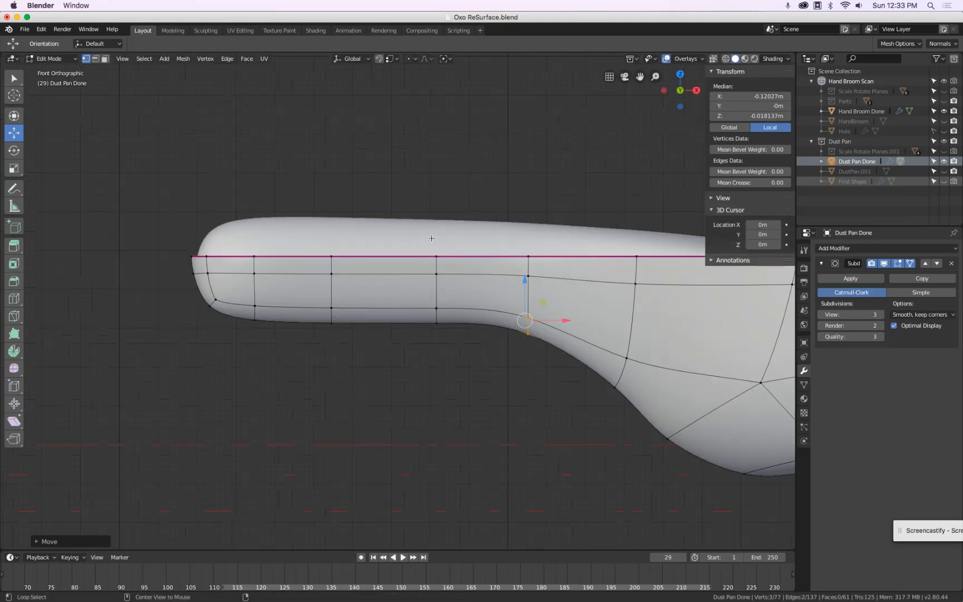
Step: Examine the handle's clipped section, leave mesh editing, clear the view clipping and inspect the rim around the broom from above
{"action": "middle_click_drag", "start_coordinate": [369, 383], "coordinate": [458, 363]}
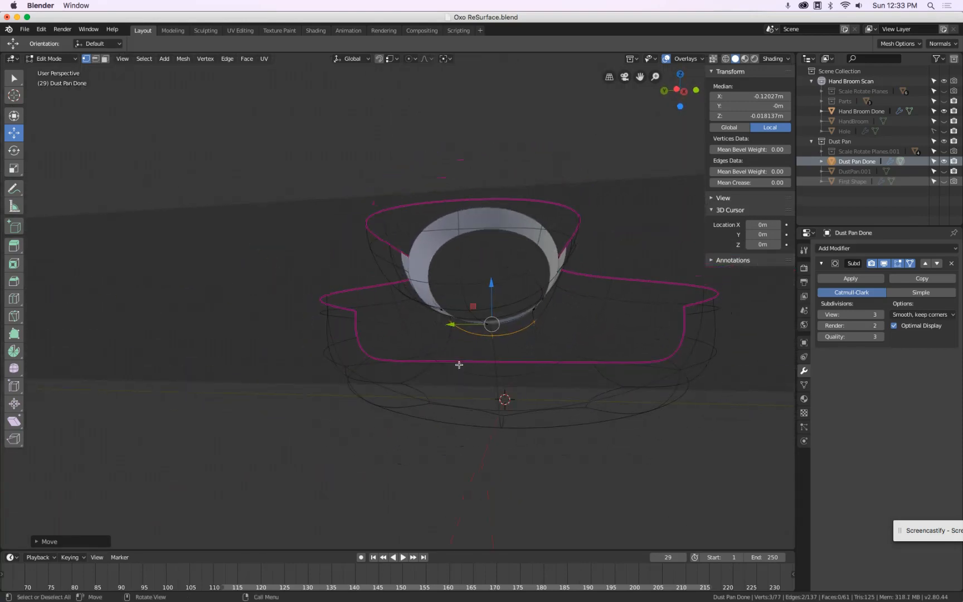
{"action": "scroll", "coordinate": [452, 272], "scroll_direction": "up", "scroll_amount": 4}
{"action": "scroll", "coordinate": [452, 272], "scroll_direction": "down", "scroll_amount": 5}
{"action": "middle_click_drag", "start_coordinate": [456, 279], "coordinate": [600, 269]}
{"action": "key", "text": "Tab"}
{"action": "scroll", "coordinate": [560, 312], "scroll_direction": "down", "scroll_amount": 3}
{"action": "key", "text": "alt+b"}
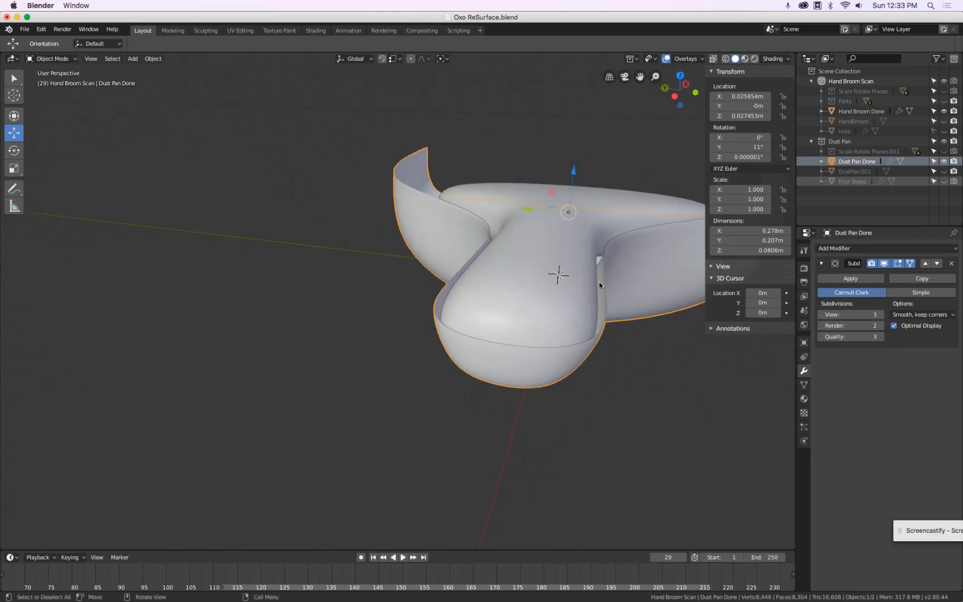
{"action": "middle_click_drag", "start_coordinate": [617, 314], "coordinate": [524, 372]}
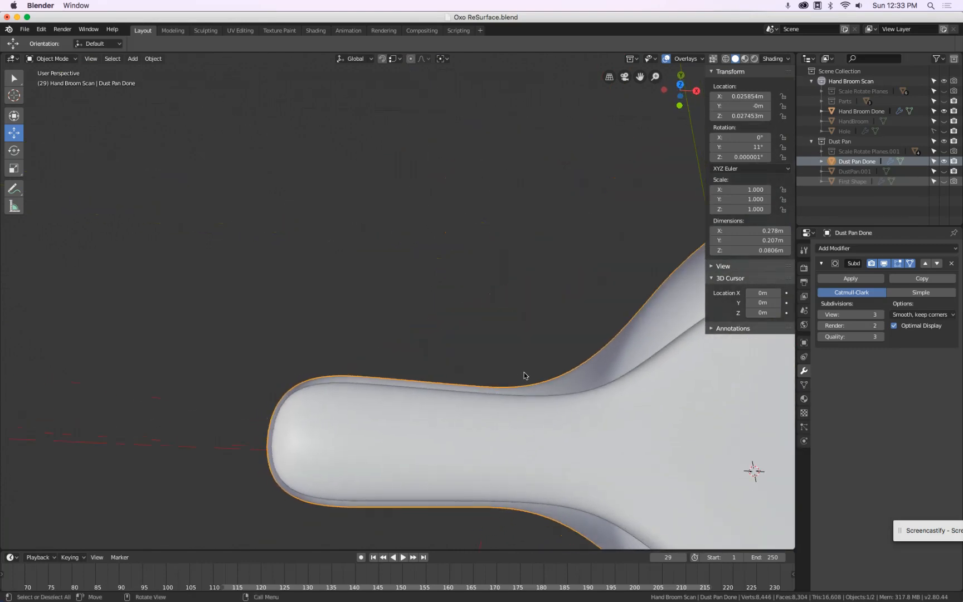
{"action": "key", "text": "KP_7"}
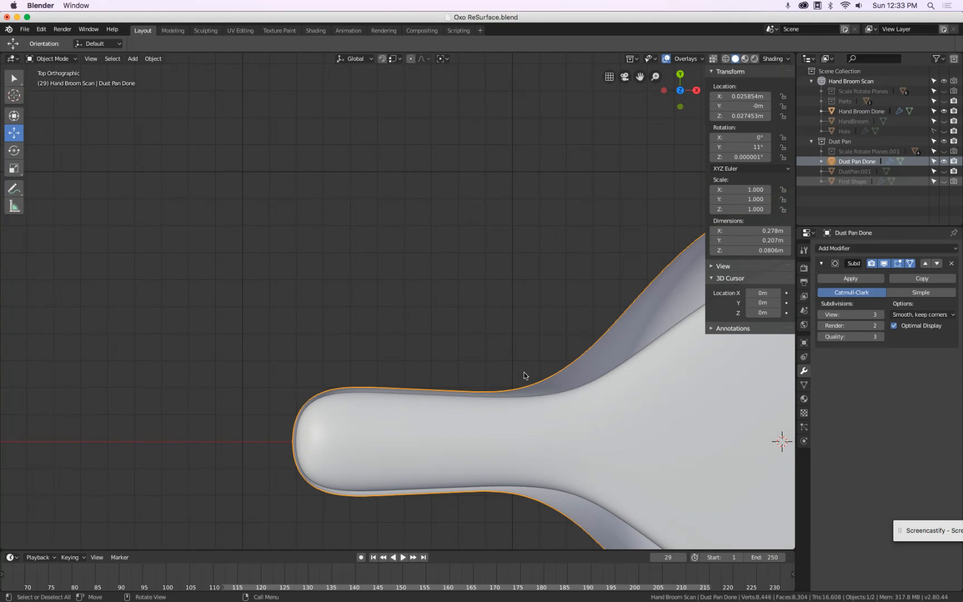
{"action": "middle_click_drag", "start_coordinate": [524, 375], "coordinate": [485, 243]}
{"action": "key", "text": "KP_7"}
Step: Reopen the dust pan mesh, select the rim vertices along both handle sides including the neck, and scale them about 0.935 along Y
{"action": "key", "text": "Tab"}
{"action": "scroll", "coordinate": [348, 184], "scroll_direction": "up", "scroll_amount": 2}
{"action": "scroll", "coordinate": [365, 197], "scroll_direction": "down", "scroll_amount": 2}
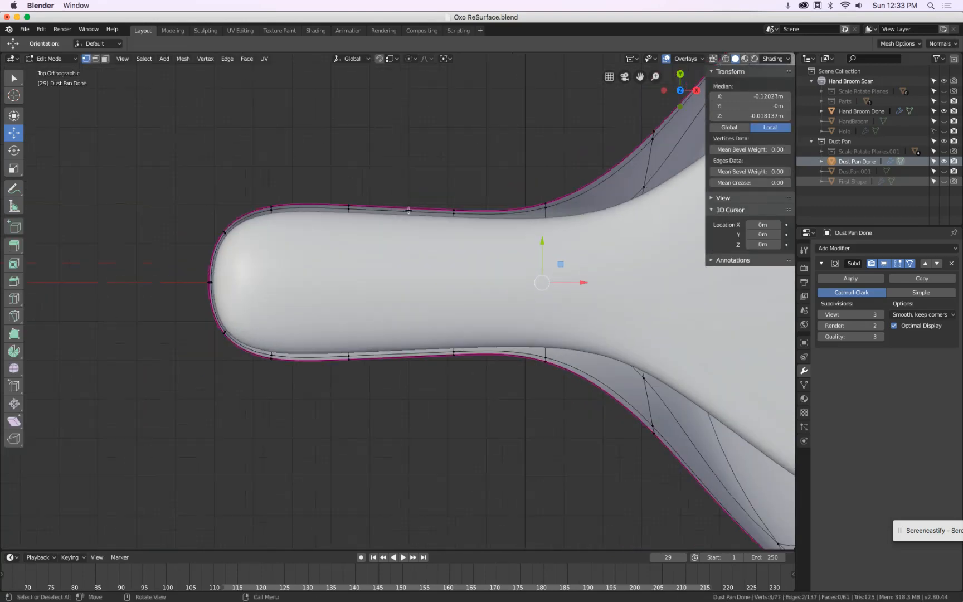
{"action": "key", "text": "alt+a"}
{"action": "left_click_drag", "start_coordinate": [336, 190], "coordinate": [474, 223]}
{"action": "key", "text": "b"}
{"action": "left_click_drag", "start_coordinate": [281, 193], "coordinate": [359, 215]}
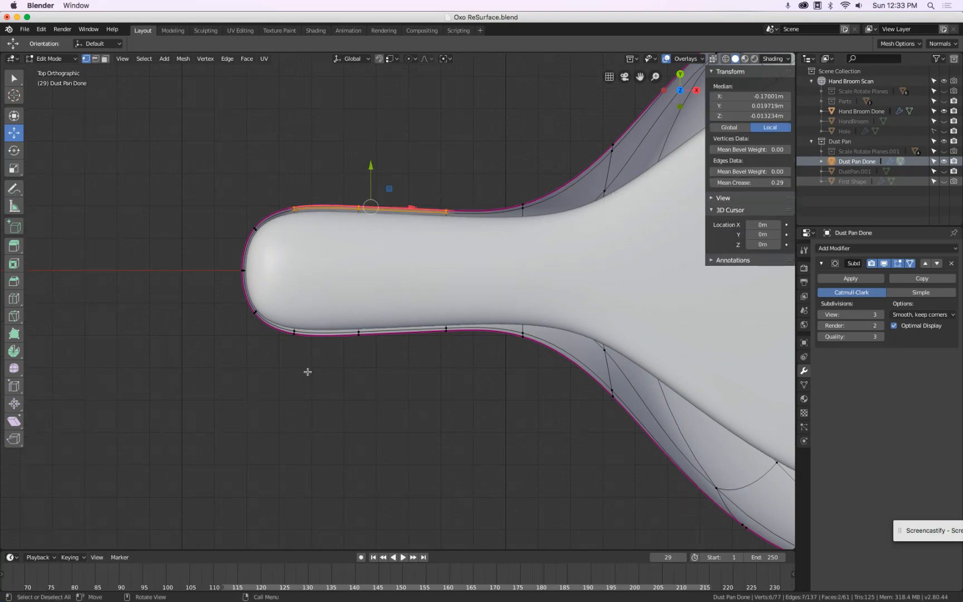
{"action": "key", "text": "b"}
{"action": "left_click_drag", "start_coordinate": [286, 324], "coordinate": [381, 348]}
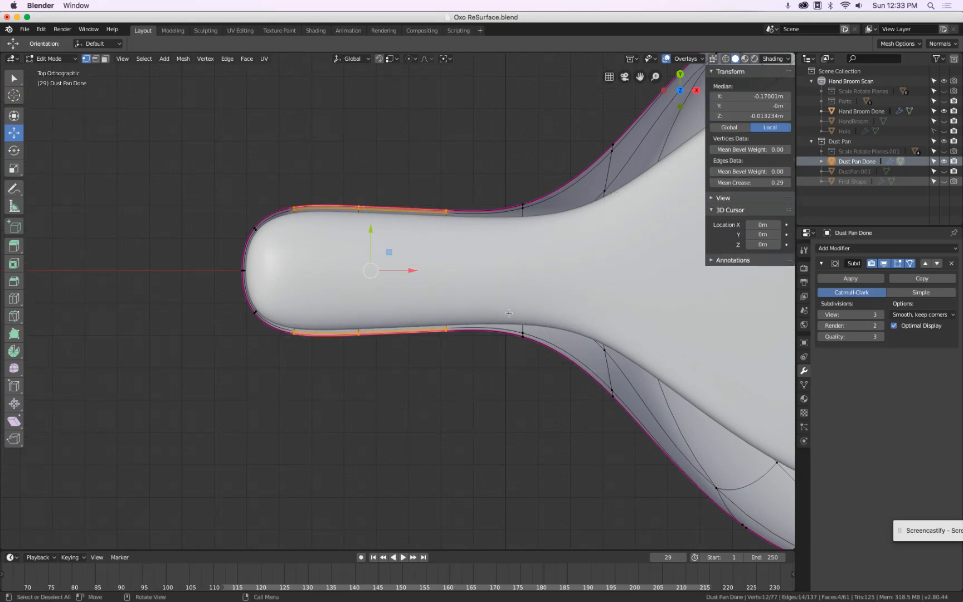
{"action": "key", "text": "b"}
{"action": "left_click_drag", "start_coordinate": [509, 195], "coordinate": [531, 215]}
{"action": "key", "text": "b"}
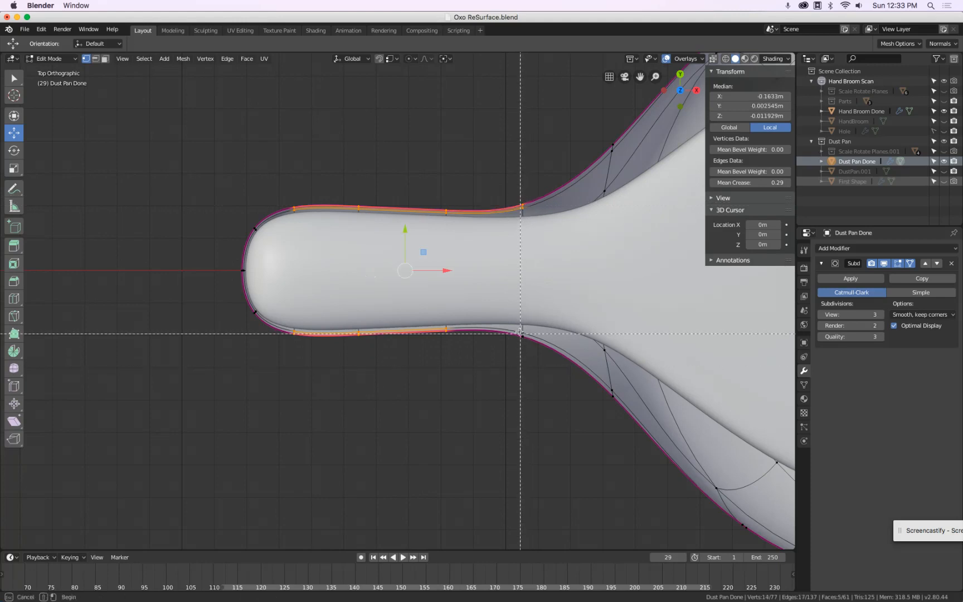
{"action": "left_click_drag", "start_coordinate": [518, 324], "coordinate": [531, 350]}
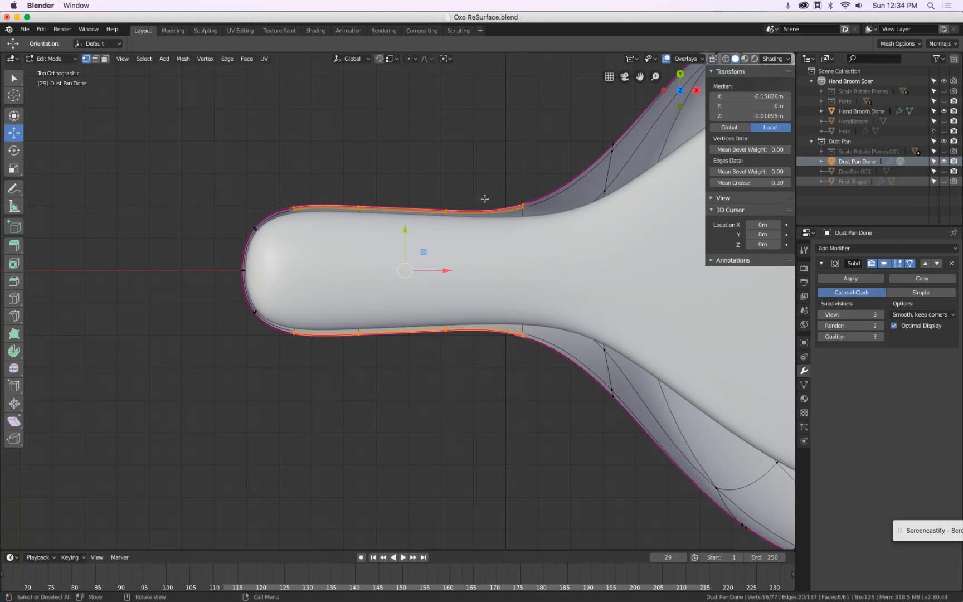
{"action": "scroll", "coordinate": [484, 199], "scroll_direction": "up", "scroll_amount": 1}
{"action": "key", "text": "s"}
{"action": "key", "text": "y"}
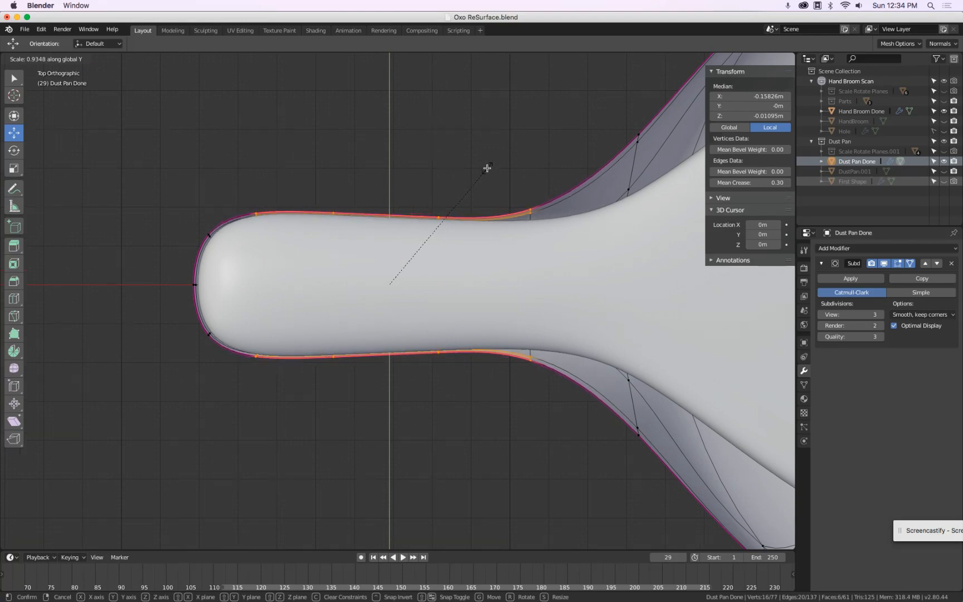
{"action": "left_click", "coordinate": [486, 167]}
Step: Check the narrowed handle, select the rim vertices around its rounded tip, and move them inward about 0.0006 m along X
{"action": "scroll", "coordinate": [240, 204], "scroll_direction": "up", "scroll_amount": 4}
{"action": "key", "text": "Tab"}
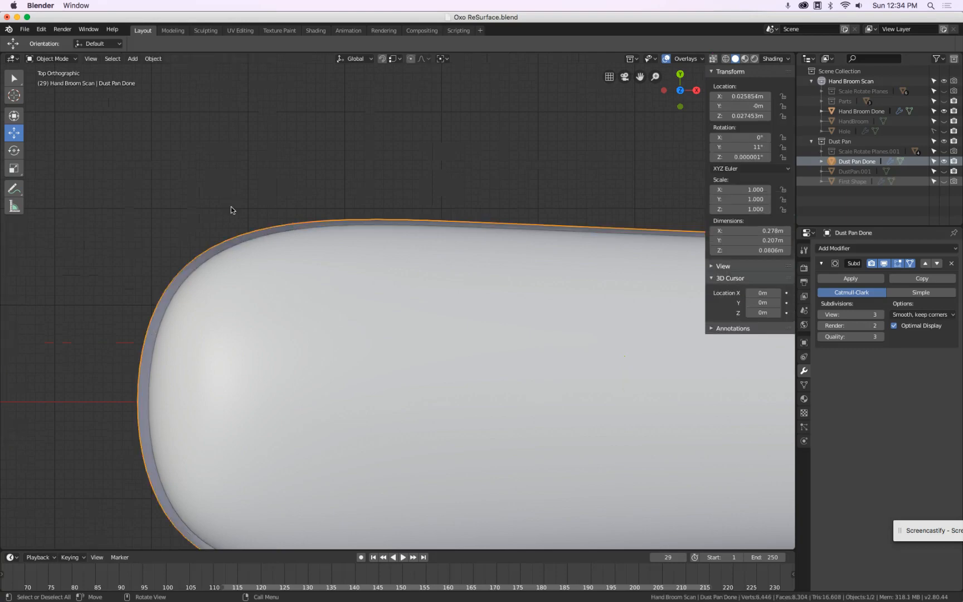
{"action": "key", "text": "Tab"}
{"action": "scroll", "coordinate": [231, 207], "scroll_direction": "down", "scroll_amount": 1}
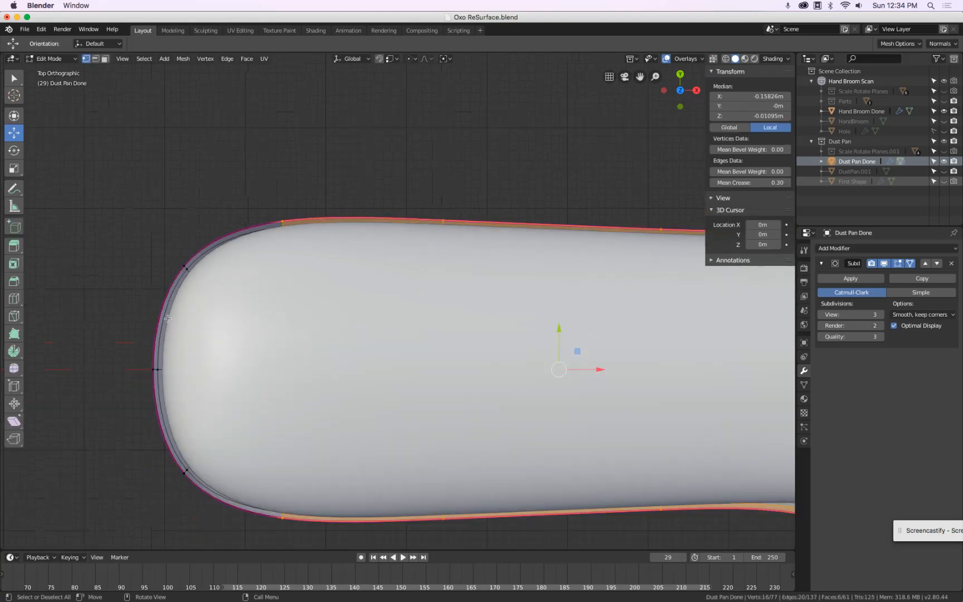
{"action": "key", "text": "a"}
{"action": "key", "text": "a"}
{"action": "key", "text": "b"}
{"action": "left_click_drag", "start_coordinate": [170, 253], "coordinate": [197, 286]}
{"action": "key", "text": "b"}
{"action": "left_click_drag", "start_coordinate": [139, 354], "coordinate": [179, 410]}
{"action": "key", "text": "b"}
{"action": "left_click_drag", "start_coordinate": [172, 449], "coordinate": [194, 486]}
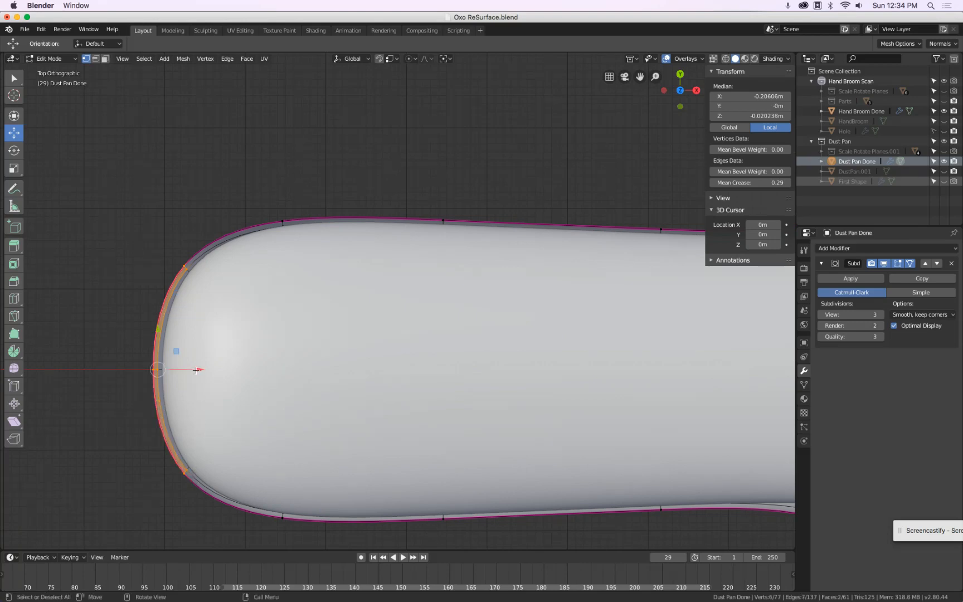
{"action": "left_click_drag", "start_coordinate": [198, 369], "coordinate": [199, 369]}
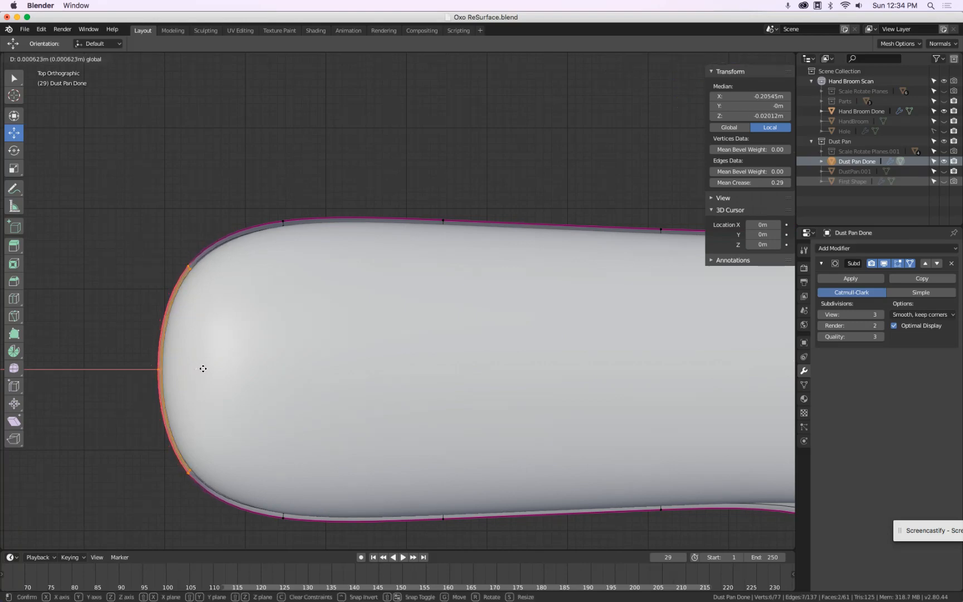
{"action": "left_click", "coordinate": [201, 368]}
Step: Select only the straight rim sections on both sides of the handle and scale them about 1.004 along Y
{"action": "scroll", "coordinate": [286, 300], "scroll_direction": "down", "scroll_amount": 2}
{"action": "key", "text": "alt+a"}
{"action": "key", "text": "b"}
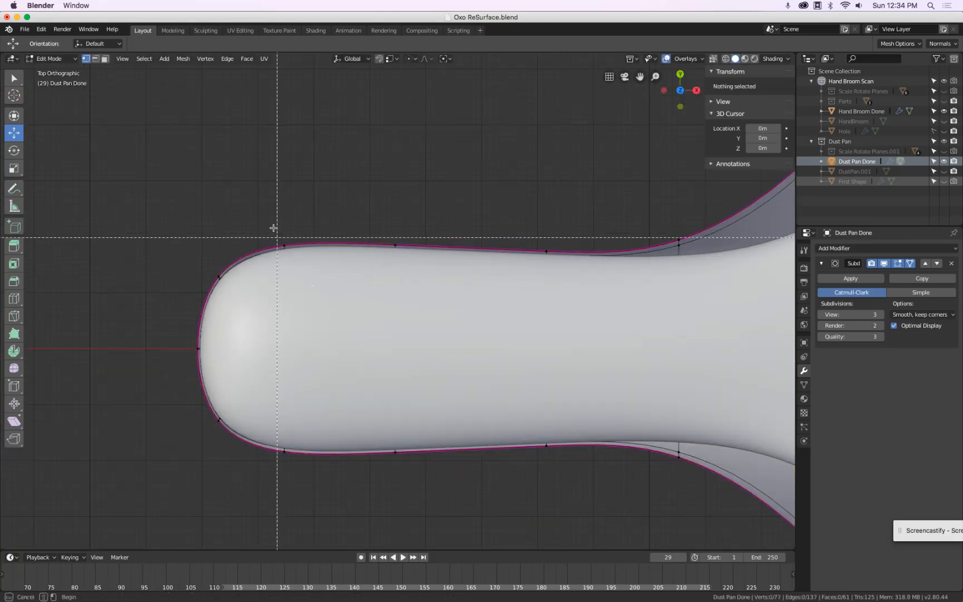
{"action": "left_click_drag", "start_coordinate": [266, 214], "coordinate": [560, 255]}
{"action": "key", "text": "b"}
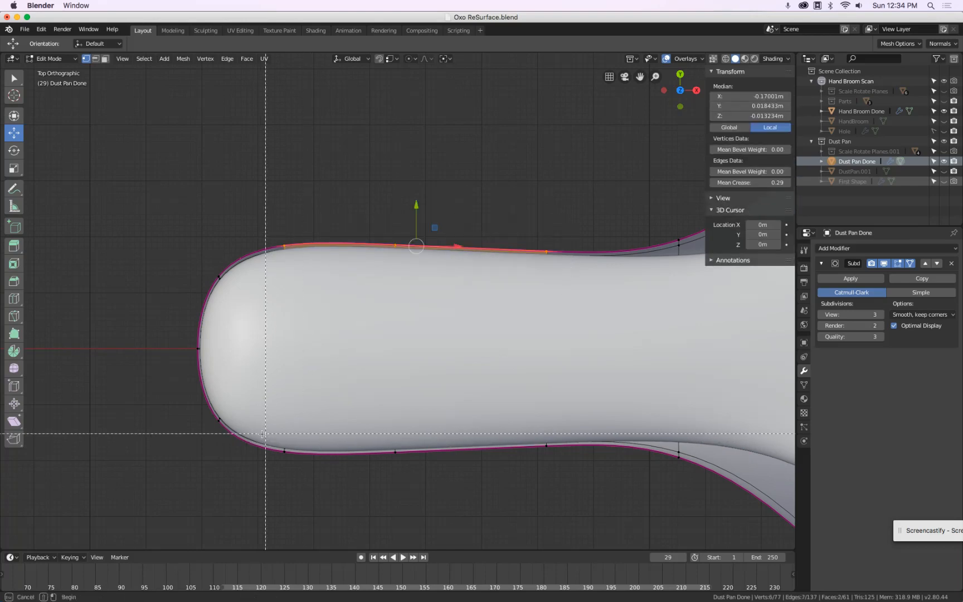
{"action": "left_click_drag", "start_coordinate": [263, 441], "coordinate": [600, 500]}
{"action": "scroll", "coordinate": [555, 500], "scroll_direction": "down", "scroll_amount": 2}
{"action": "middle_click_drag", "start_coordinate": [555, 500], "coordinate": [553, 384]}
{"action": "key", "text": "KP_7"}
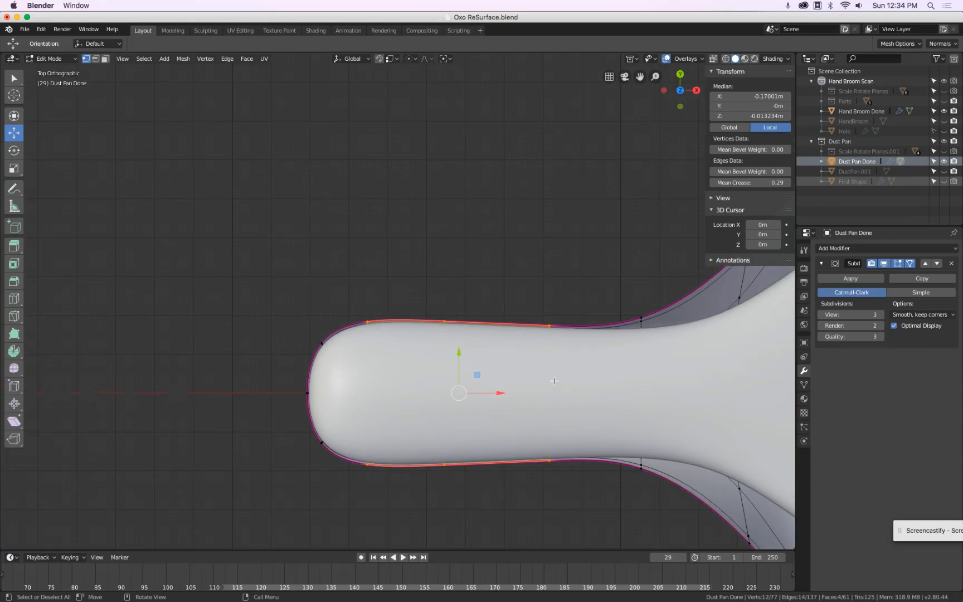
{"action": "scroll", "coordinate": [522, 296], "scroll_direction": "up", "scroll_amount": 3}
{"action": "key", "text": "s"}
{"action": "key", "text": "y"}
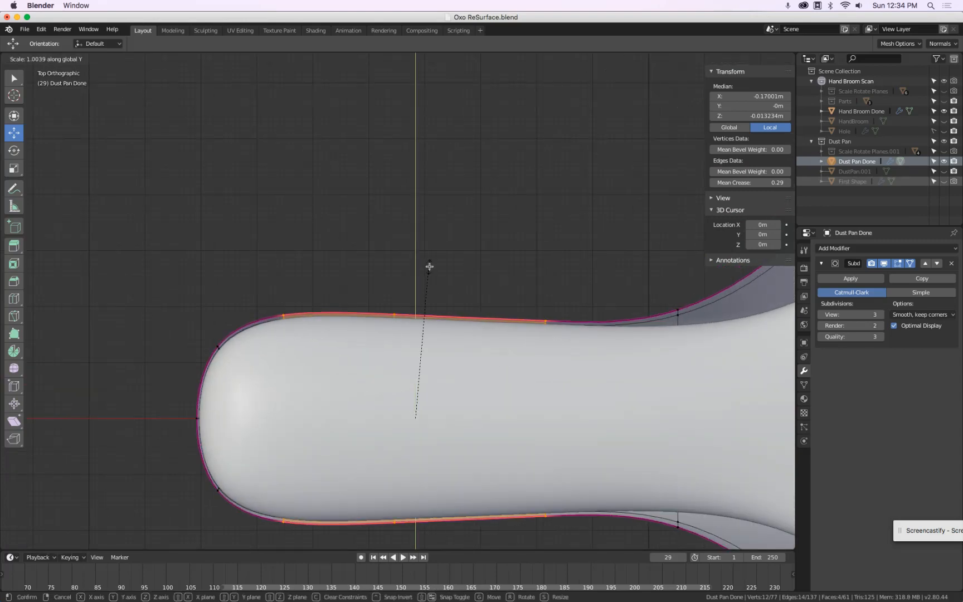
{"action": "left_click", "coordinate": [431, 266]}
Step: Leave mesh editing and inspect the side and underside of the handle for overlap with the broom
{"action": "middle_click_drag", "start_coordinate": [382, 329], "coordinate": [491, 236]}
{"action": "scroll", "coordinate": [386, 258], "scroll_direction": "up", "scroll_amount": 1}
{"action": "middle_click_drag", "start_coordinate": [387, 258], "coordinate": [390, 265]}
{"action": "key", "text": "Tab"}
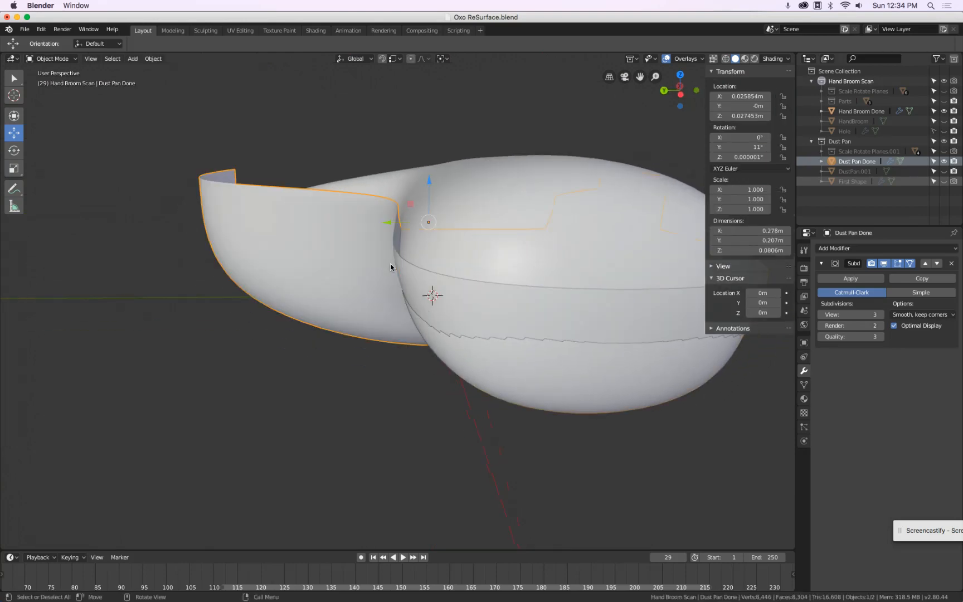
{"action": "middle_click_drag", "start_coordinate": [424, 273], "coordinate": [469, 270]}
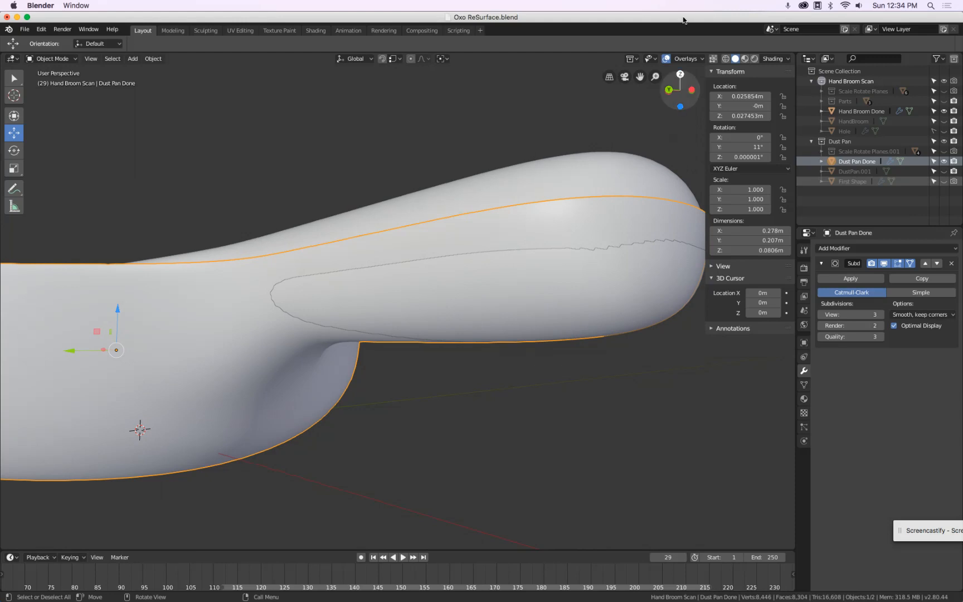
Step: Set the solid viewport's object color to Random and view the overlap beneath the handle
{"action": "left_click", "coordinate": [687, 59]}
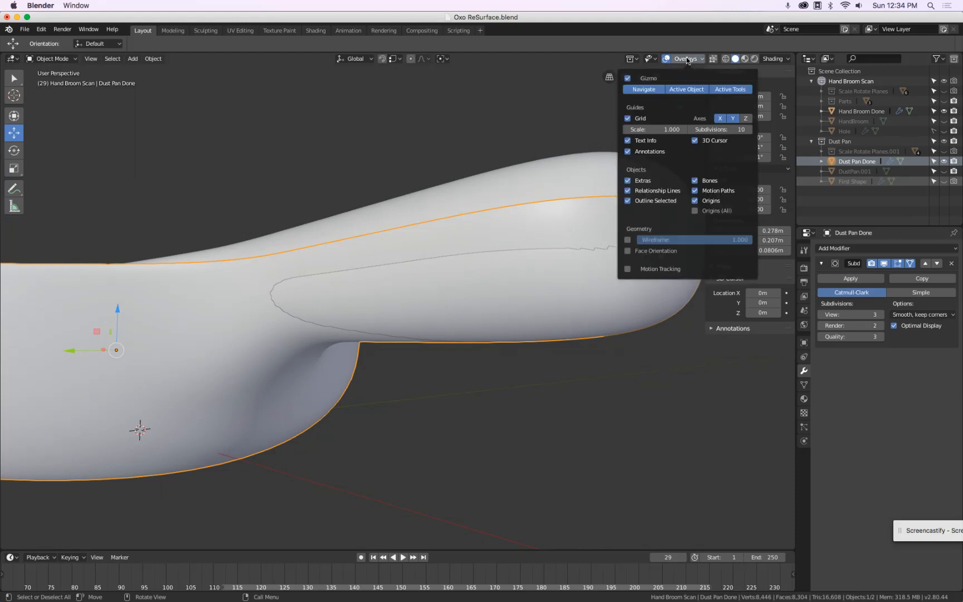
{"action": "left_click", "coordinate": [772, 59]}
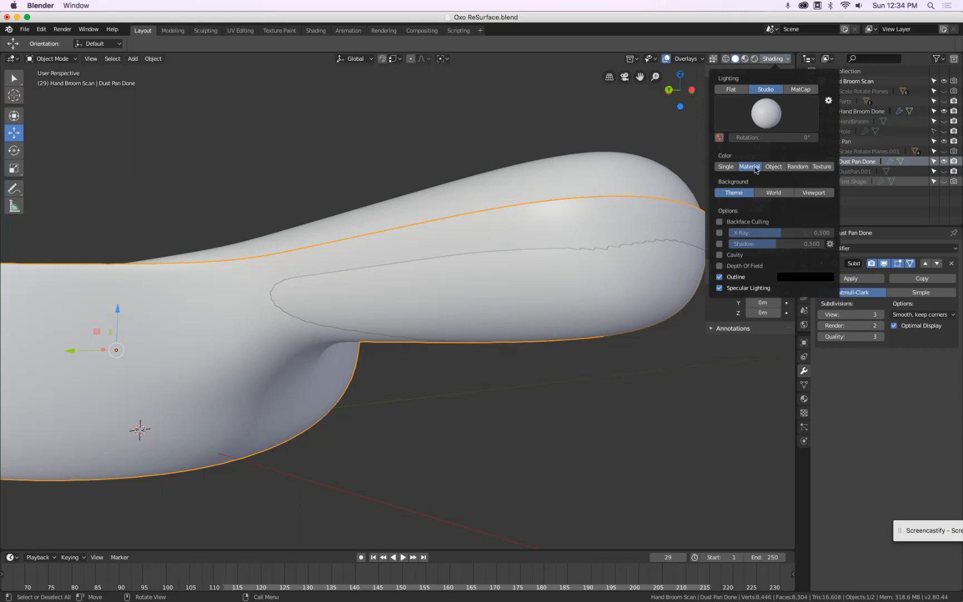
{"action": "left_click", "coordinate": [797, 167]}
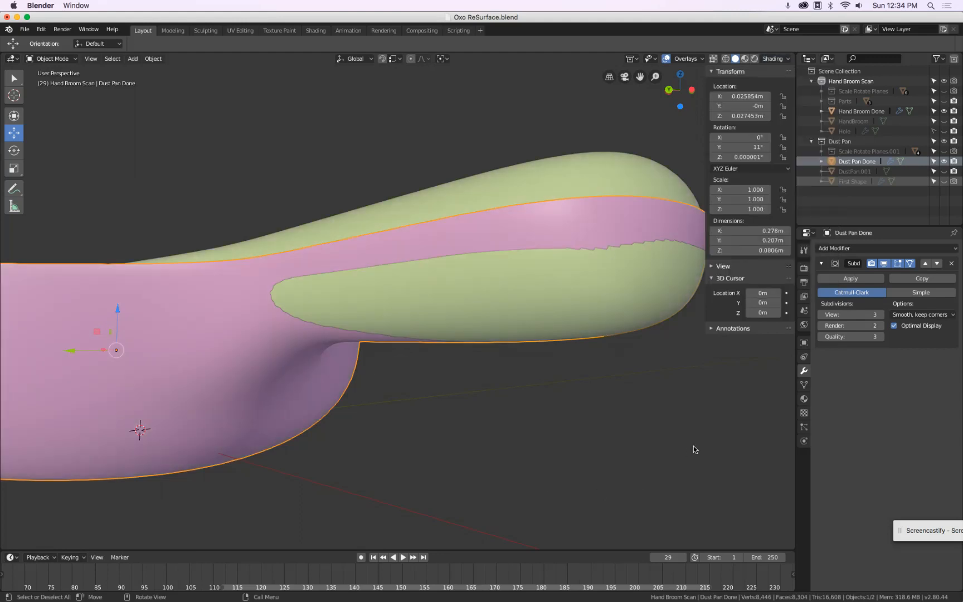
{"action": "mouse_move", "coordinate": [693, 447]}
{"action": "middle_mouse_down"}
{"action": "mouse_move", "coordinate": [612, 434]}
{"action": "mouse_move", "coordinate": [542, 363]}
{"action": "mouse_move", "coordinate": [533, 217]}
{"action": "mouse_move", "coordinate": [524, 221]}
{"action": "mouse_move", "coordinate": [503, 404]}
{"action": "mouse_move", "coordinate": [583, 365]}
{"action": "mouse_move", "coordinate": [586, 333]}
{"action": "mouse_move", "coordinate": [625, 313]}
{"action": "mouse_move", "coordinate": [585, 351]}
{"action": "middle_mouse_up"}
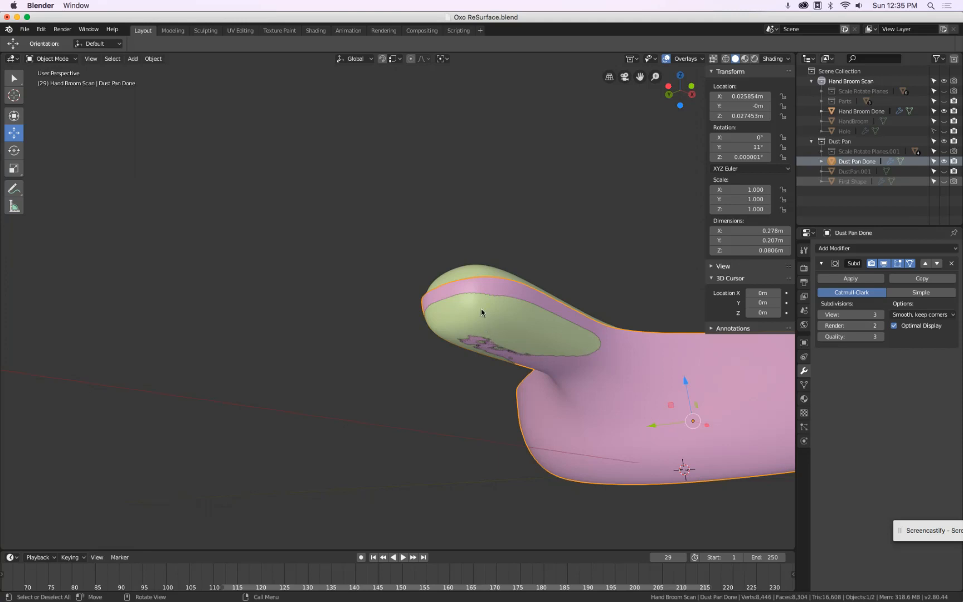
Step: Reopen the dust pan mesh, select the three outer vertices on each side of the handle's underside, and scale them about 1.014 along Y
{"action": "key", "text": "Tab"}
{"action": "scroll", "coordinate": [577, 346], "scroll_direction": "up", "scroll_amount": 3}
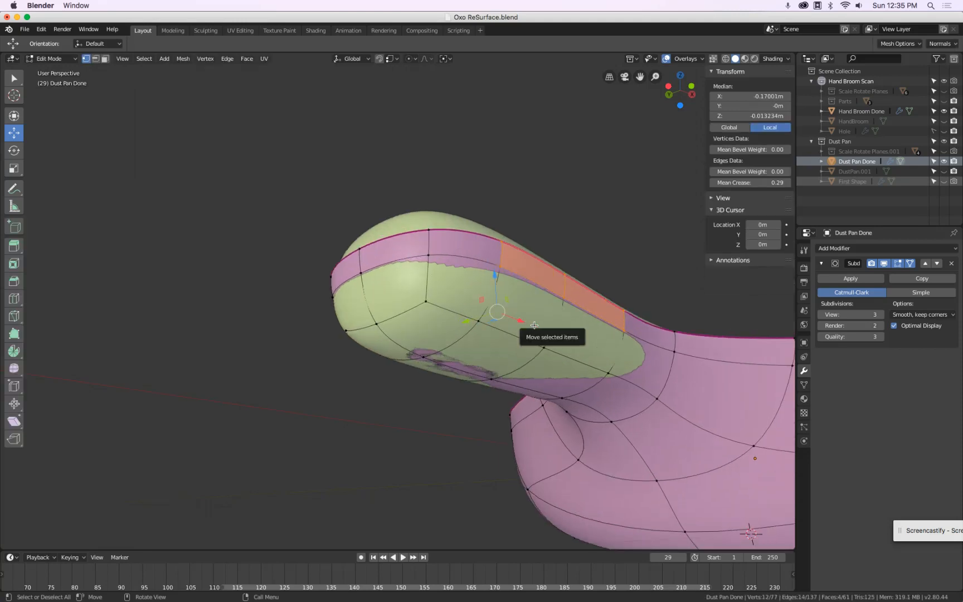
{"action": "middle_click_drag", "start_coordinate": [413, 316], "coordinate": [473, 299]}
{"action": "left_click", "coordinate": [406, 336]}
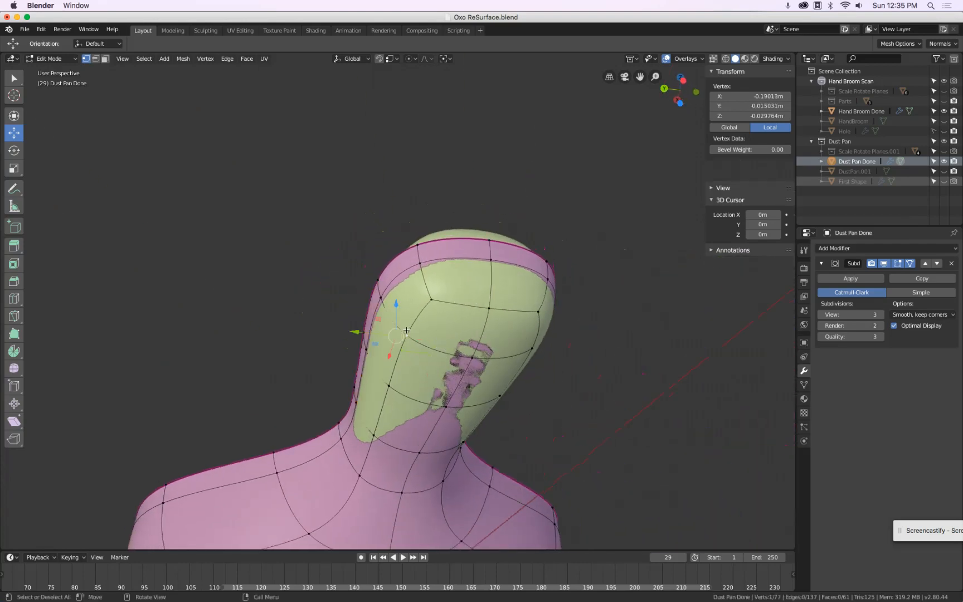
{"action": "left_click", "coordinate": [390, 389], "text": "shift"}
{"action": "left_click", "coordinate": [498, 398], "text": "shift"}
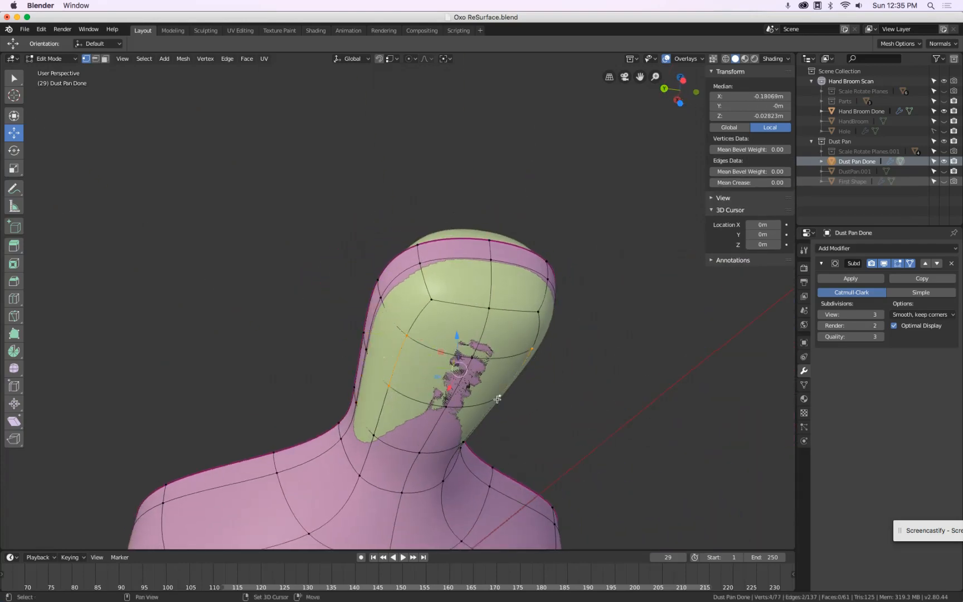
{"action": "left_click", "coordinate": [432, 305], "text": "shift"}
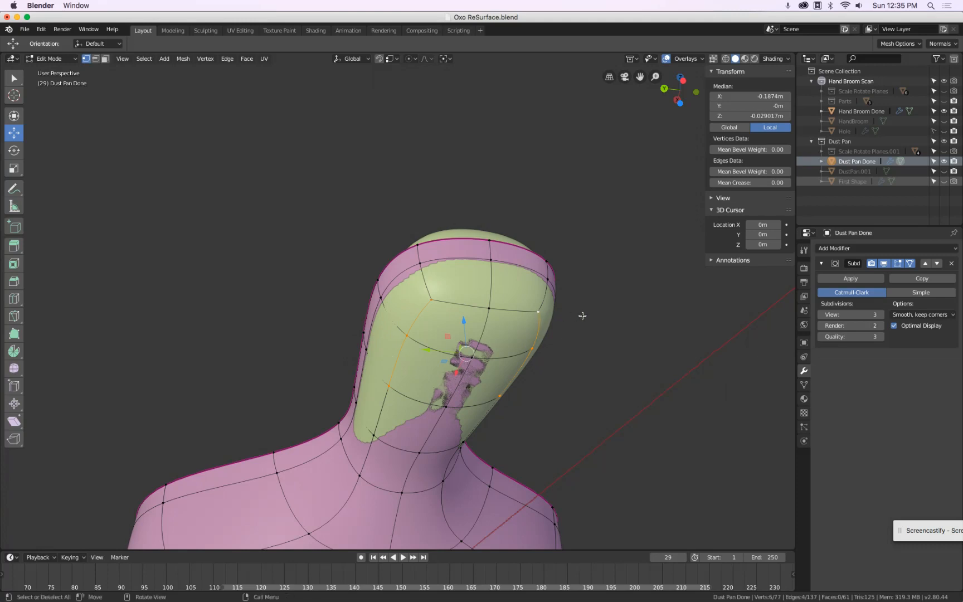
{"action": "scroll", "coordinate": [638, 307], "scroll_direction": "up", "scroll_amount": 1}
{"action": "key", "text": "s"}
{"action": "key", "text": "y"}
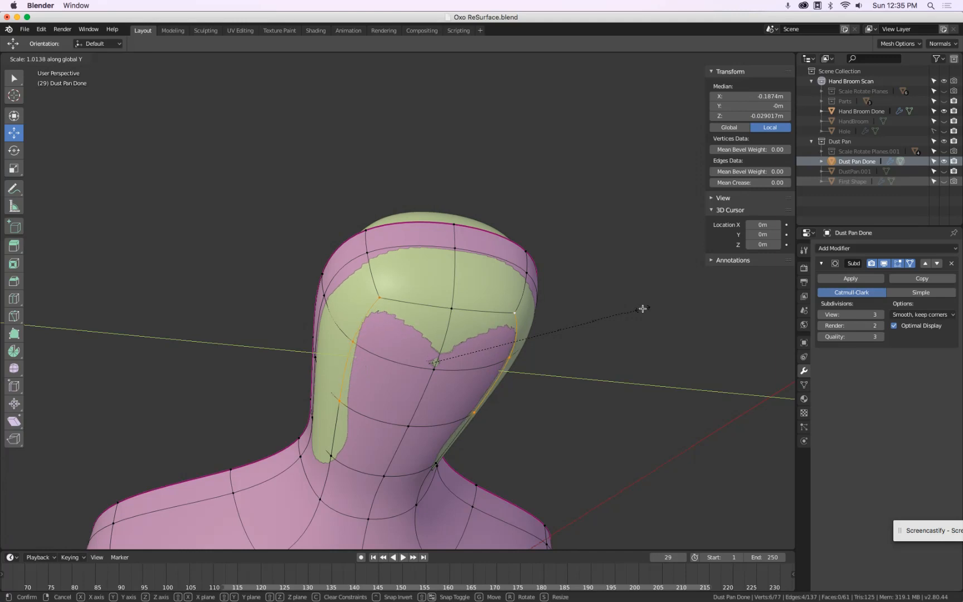
{"action": "left_click", "coordinate": [642, 308]}
Step: Move the center vertex at the lower tip of the handle outward about 0.0003 m along X
{"action": "left_click", "coordinate": [448, 309]}
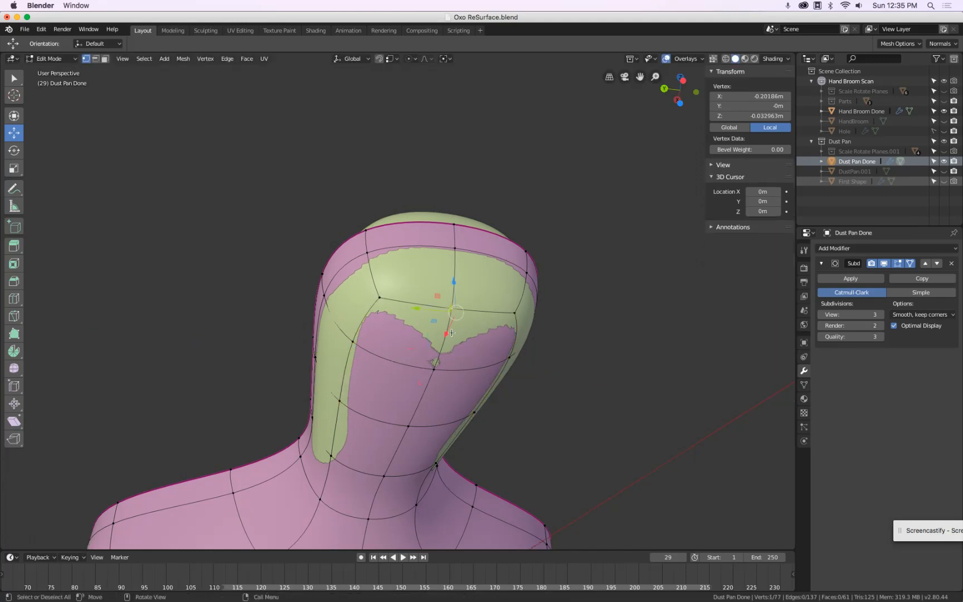
{"action": "left_click_drag", "start_coordinate": [446, 333], "coordinate": [446, 333]}
{"action": "middle_click_drag", "start_coordinate": [446, 333], "coordinate": [551, 310]}
{"action": "scroll", "coordinate": [552, 310], "scroll_direction": "down", "scroll_amount": 3}
Step: Clip the top view to half of the handle and move its lower tip vertex about 0.0005 m farther outward along X
{"action": "key", "text": "KP_7"}
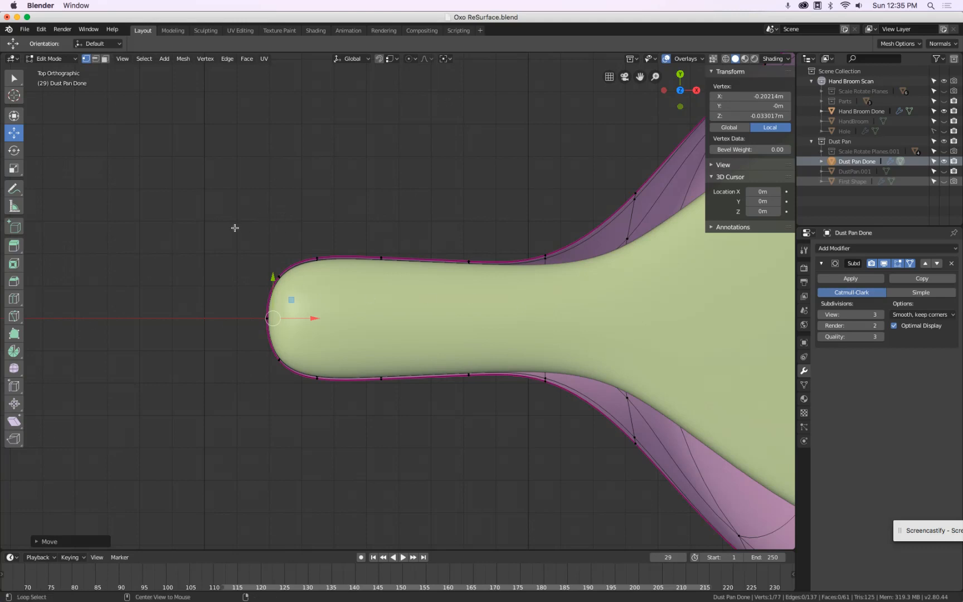
{"action": "left_click_drag", "start_coordinate": [218, 200], "coordinate": [585, 320]}
{"action": "middle_click_drag", "start_coordinate": [535, 357], "coordinate": [267, 259]}
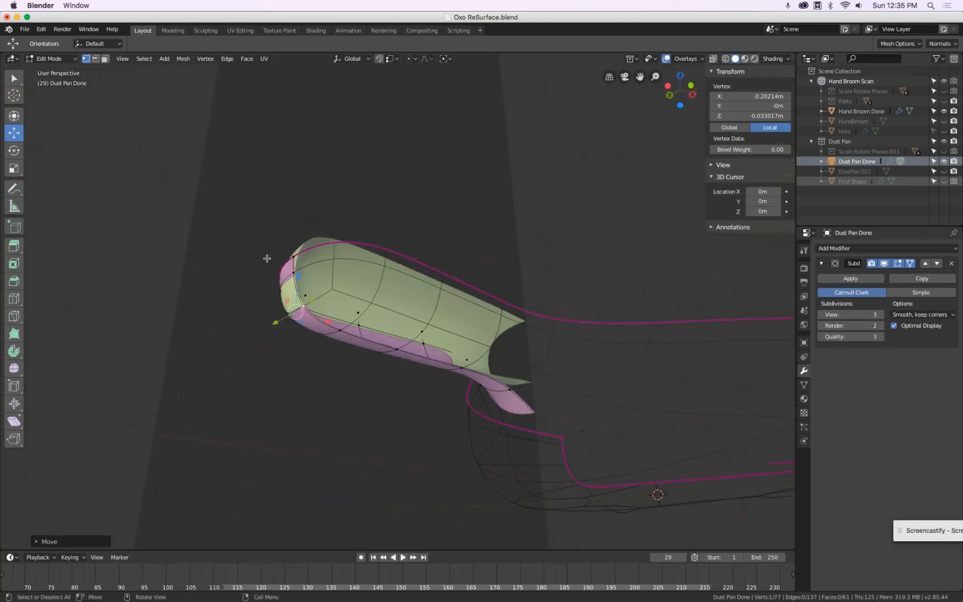
{"action": "scroll", "coordinate": [267, 259], "scroll_direction": "up", "scroll_amount": 10}
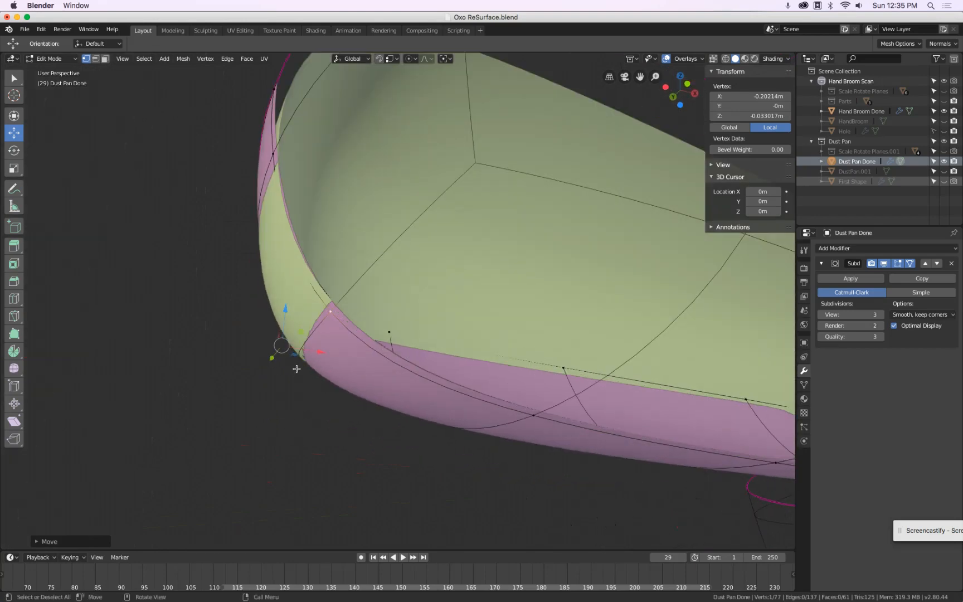
{"action": "left_click_drag", "start_coordinate": [318, 350], "coordinate": [307, 355]}
{"action": "middle_click_drag", "start_coordinate": [307, 355], "coordinate": [315, 305]}
{"action": "middle_click_drag", "start_coordinate": [289, 357], "coordinate": [399, 382]}
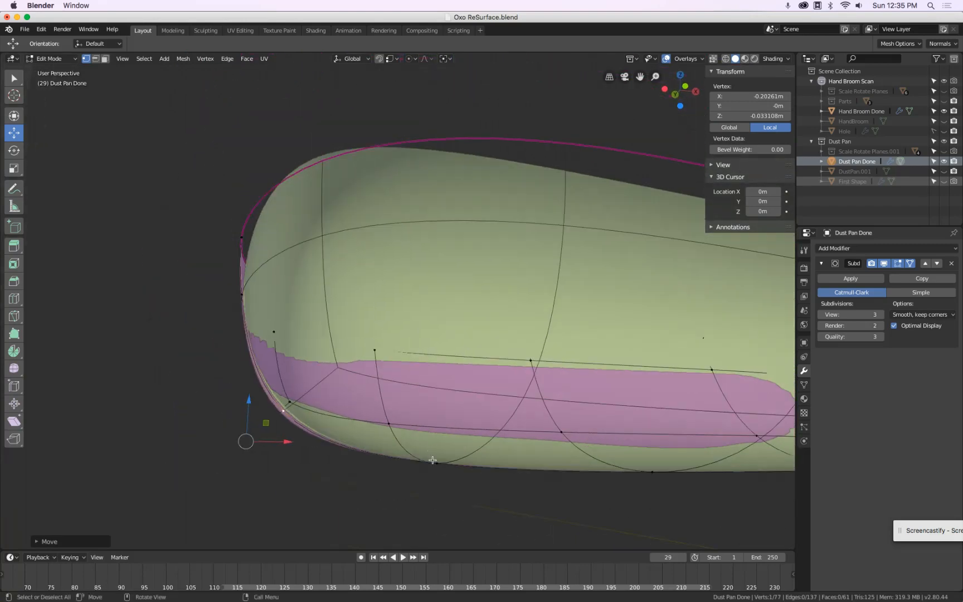
Step: Select the three center vertices along the underside of the handle and lower them about 0.0003 m along Z
{"action": "left_click", "coordinate": [437, 466]}
{"action": "left_click", "coordinate": [655, 472], "text": "shift"}
{"action": "scroll", "coordinate": [645, 459], "scroll_direction": "down", "scroll_amount": 3}
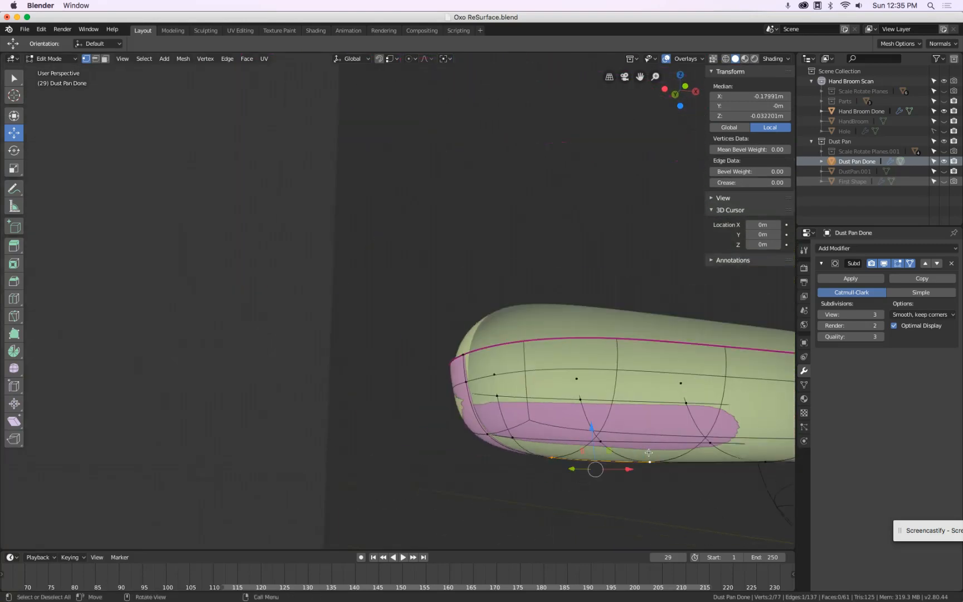
{"action": "middle_click_drag", "start_coordinate": [645, 459], "coordinate": [604, 388]}
{"action": "left_click", "coordinate": [611, 364], "text": "shift"}
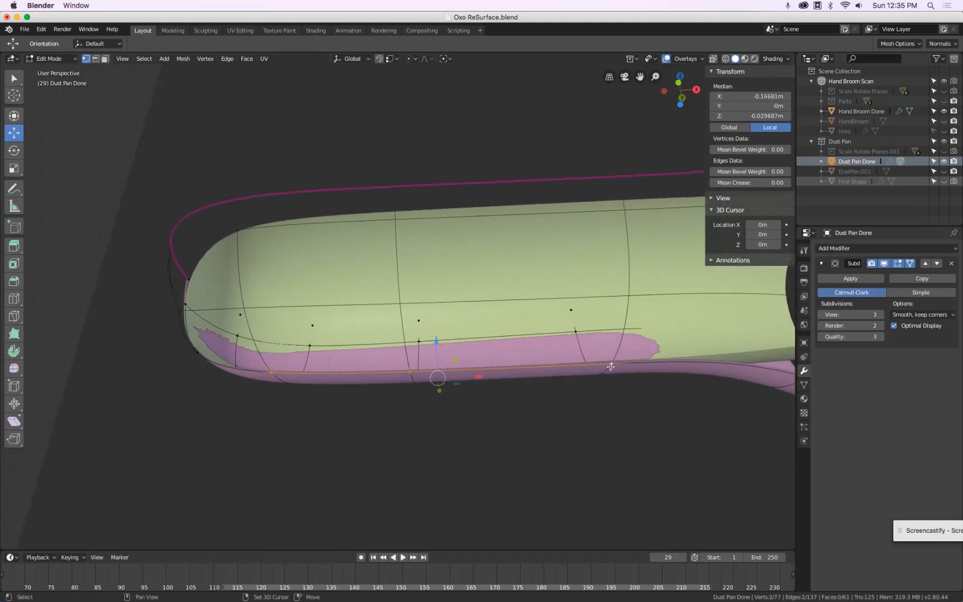
{"action": "left_click_drag", "start_coordinate": [433, 338], "coordinate": [436, 343]}
{"action": "middle_click_drag", "start_coordinate": [436, 344], "coordinate": [466, 369]}
{"action": "scroll", "coordinate": [301, 447], "scroll_direction": "up", "scroll_amount": 5}
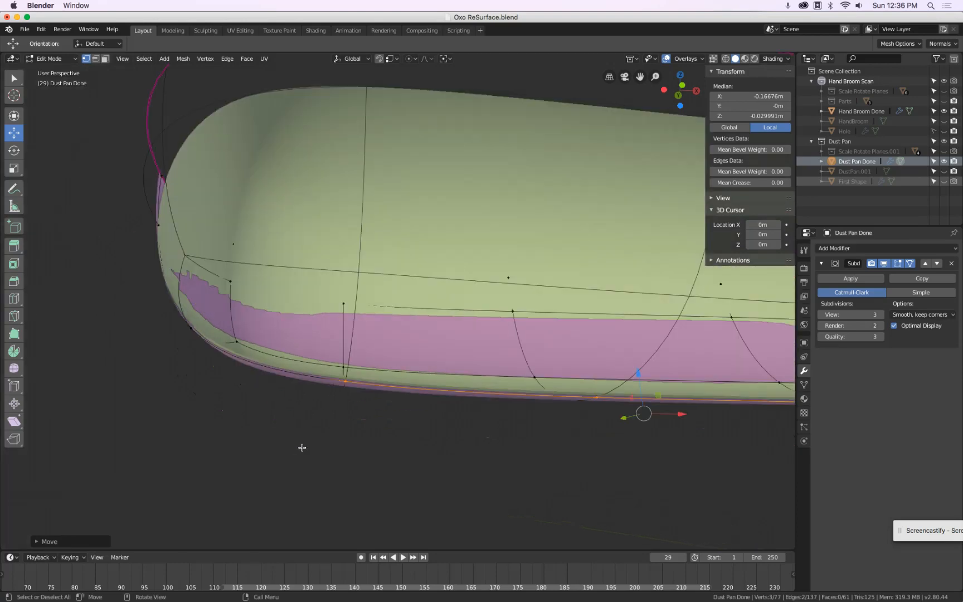
{"action": "scroll", "coordinate": [367, 342], "scroll_direction": "down", "scroll_amount": 4}
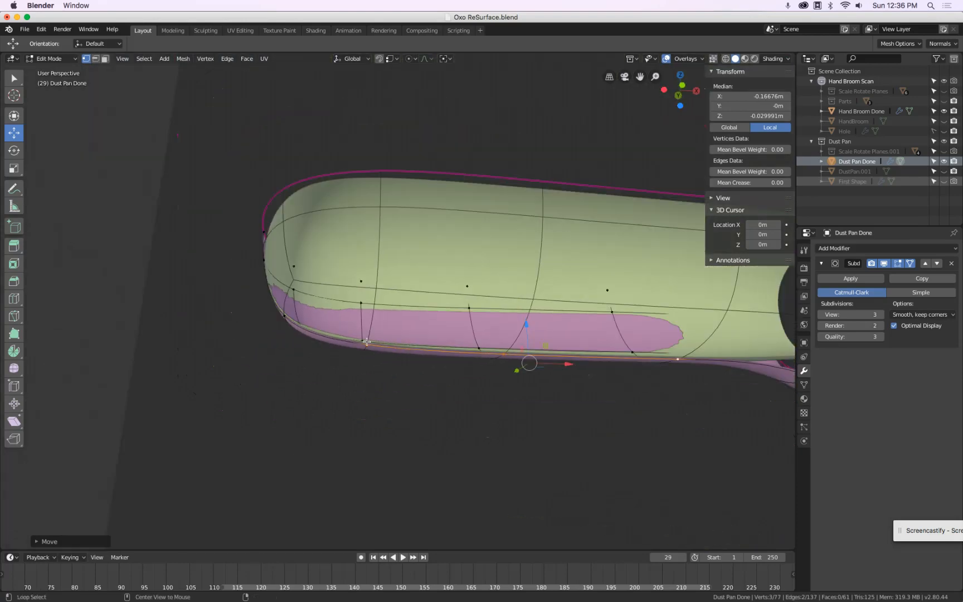
Step: Clip the front view to a narrow slice of the handle and examine its cross-section for overlap with the broom
{"action": "key", "text": "alt+b"}
{"action": "middle_click_drag", "start_coordinate": [398, 287], "coordinate": [516, 260]}
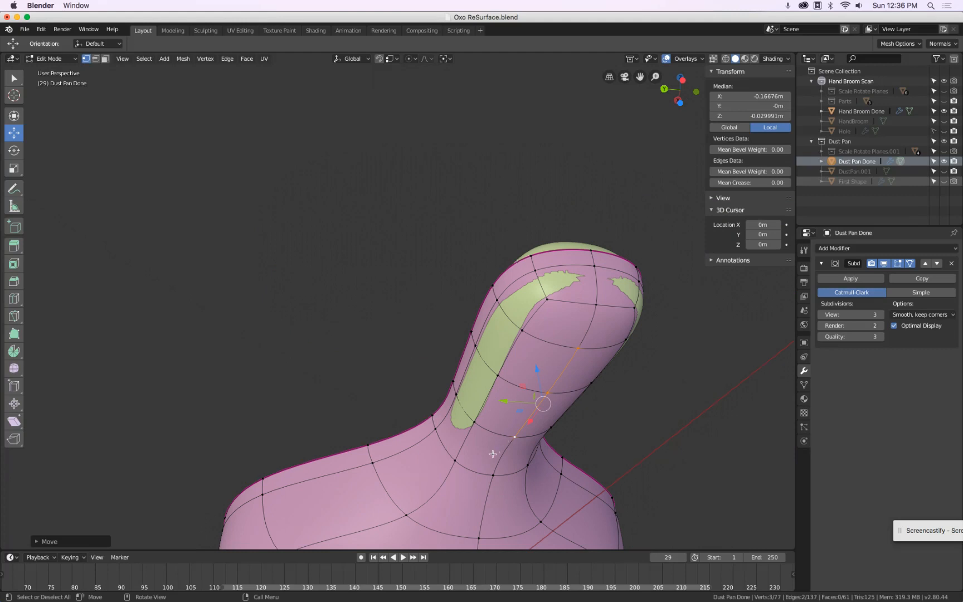
{"action": "middle_click_drag", "start_coordinate": [493, 453], "coordinate": [497, 430]}
{"action": "middle_click_drag", "start_coordinate": [478, 381], "coordinate": [373, 389]}
{"action": "key", "text": "KP_1"}
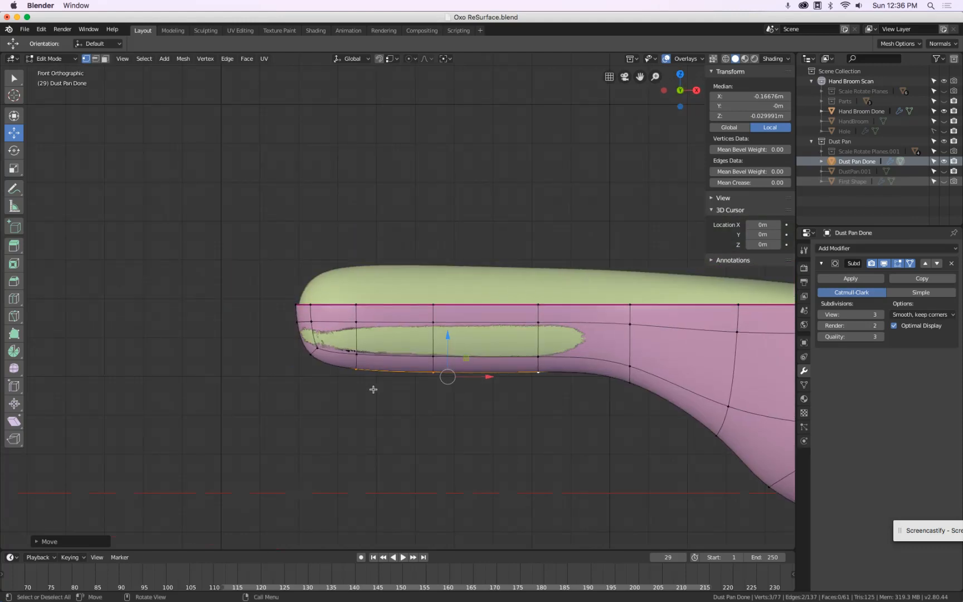
{"action": "key", "text": "alt+b"}
{"action": "left_click_drag", "start_coordinate": [425, 236], "coordinate": [455, 428]}
{"action": "middle_click_drag", "start_coordinate": [392, 407], "coordinate": [513, 387]}
{"action": "scroll", "coordinate": [514, 386], "scroll_direction": "up", "scroll_amount": 5}
{"action": "key", "text": "alt+a"}
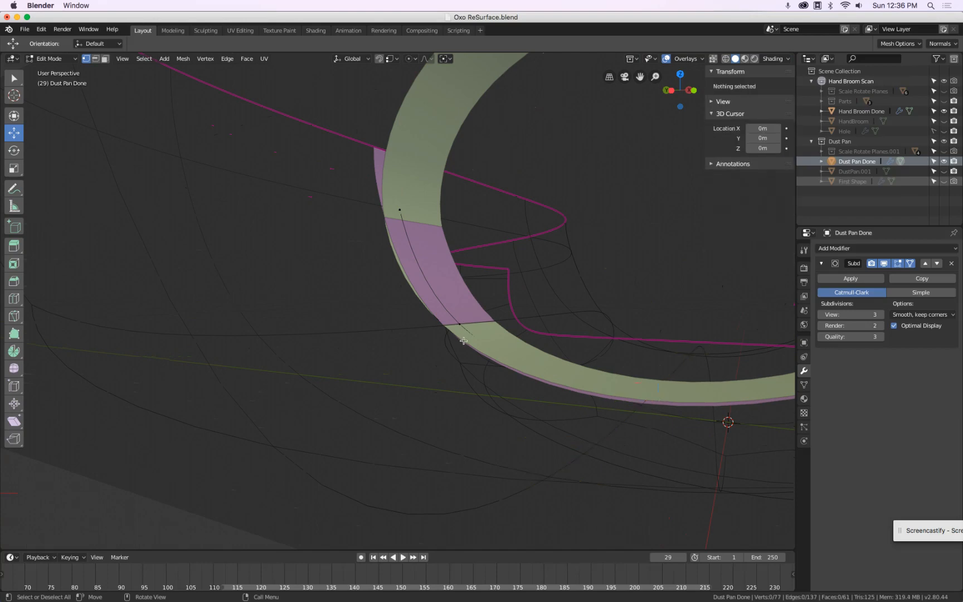
{"action": "scroll", "coordinate": [462, 333], "scroll_direction": "down", "scroll_amount": 3}
{"action": "middle_click_drag", "start_coordinate": [657, 345], "coordinate": [439, 354]}
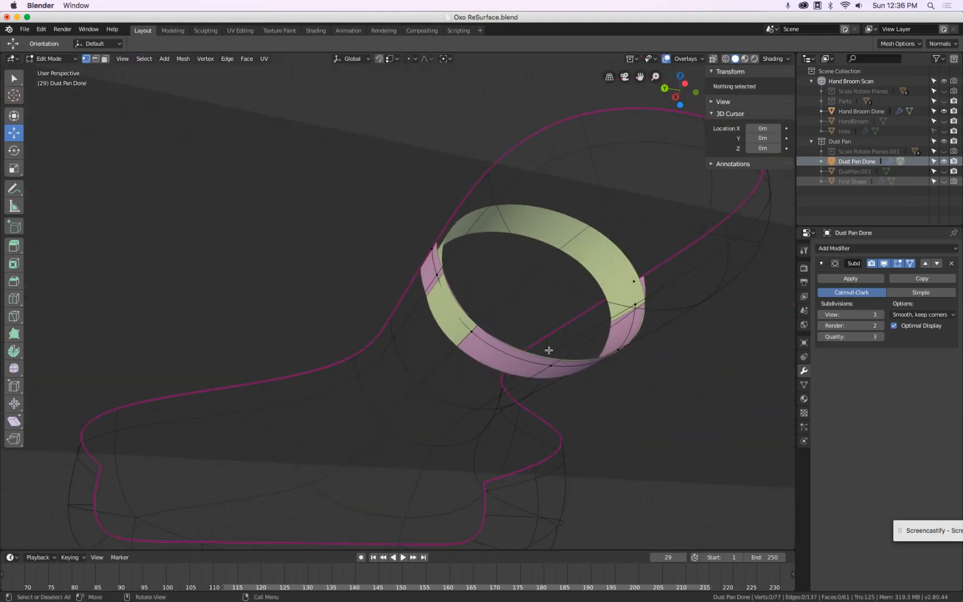
{"action": "middle_click_drag", "start_coordinate": [548, 350], "coordinate": [594, 301]}
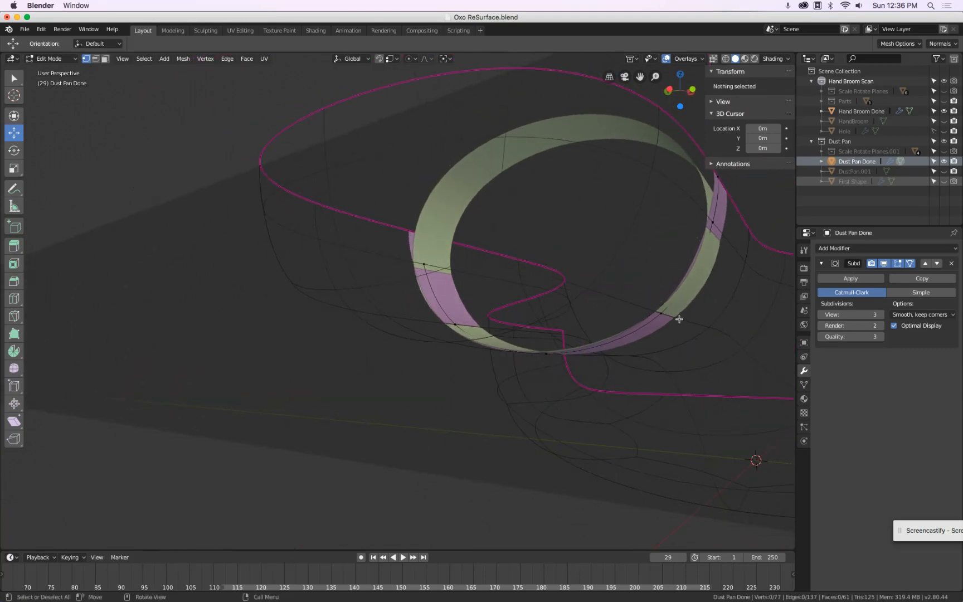
Step: Clear the view clipping and select the three lower side vertices on each side of the dust pan's handle
{"action": "key", "text": "alt+b"}
{"action": "left_click", "coordinate": [587, 290]}
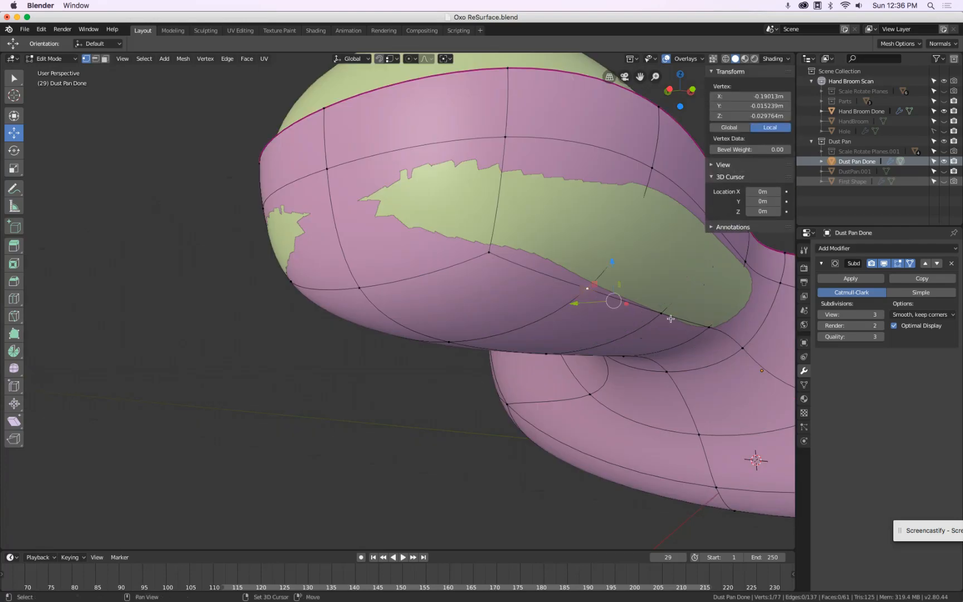
{"action": "left_click", "coordinate": [661, 314], "text": "shift"}
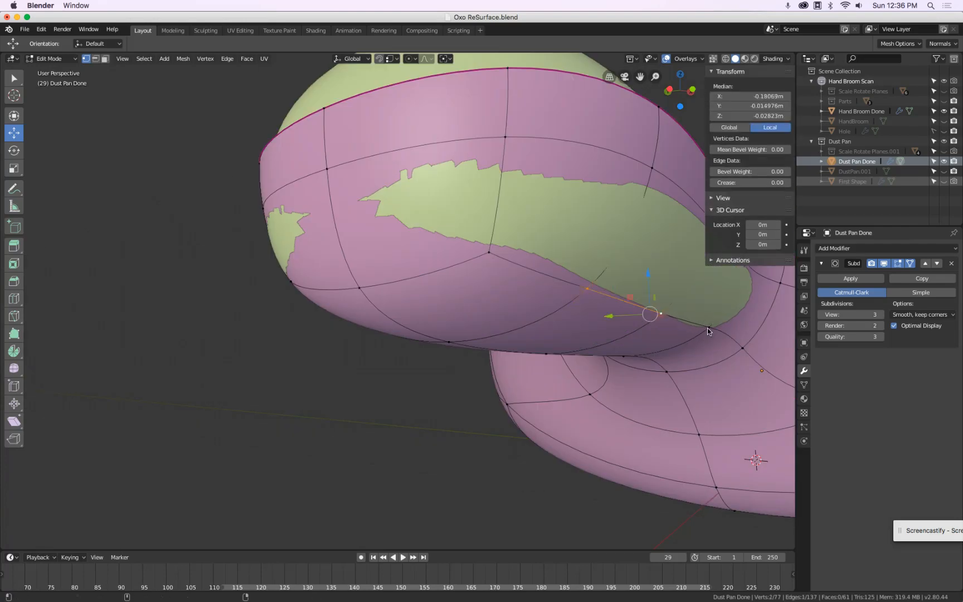
{"action": "left_click", "coordinate": [708, 329], "text": "shift"}
{"action": "middle_click_drag", "start_coordinate": [708, 331], "coordinate": [407, 401]}
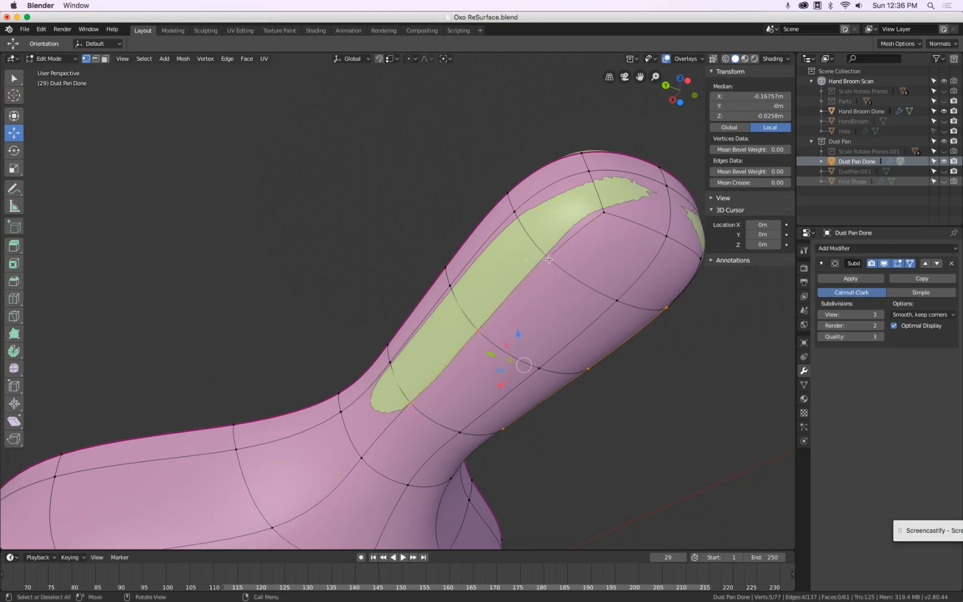
{"action": "key", "text": "s"}
{"action": "key", "text": "y"}
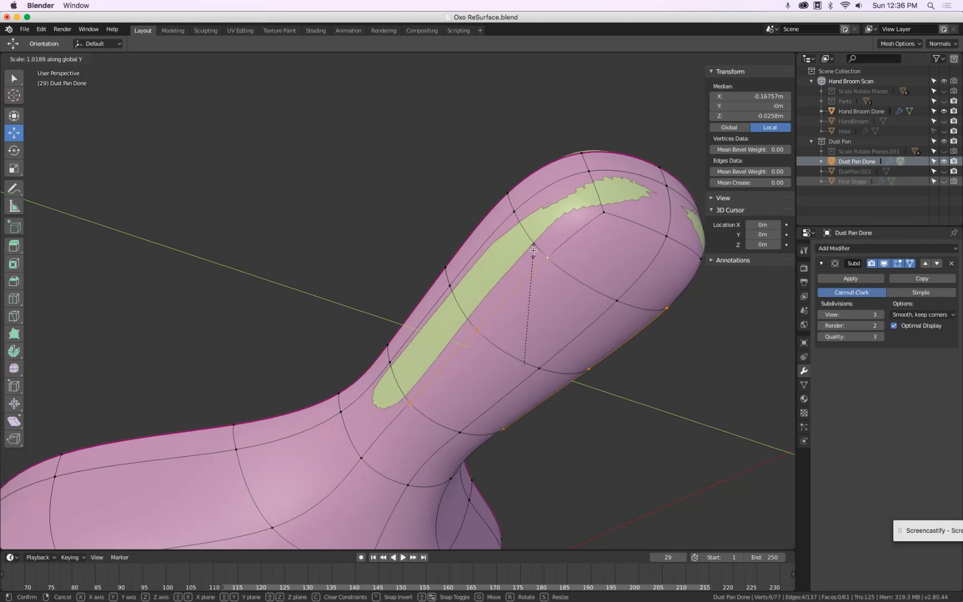
{"action": "right_click", "coordinate": [533, 251]}
Step: Add the lower corner vertex on each side of the handle's tip to the selection and try scaling them all about 1.013 along Y
{"action": "left_click", "coordinate": [603, 213], "text": "shift"}
{"action": "left_click", "coordinate": [700, 258], "text": "shift"}
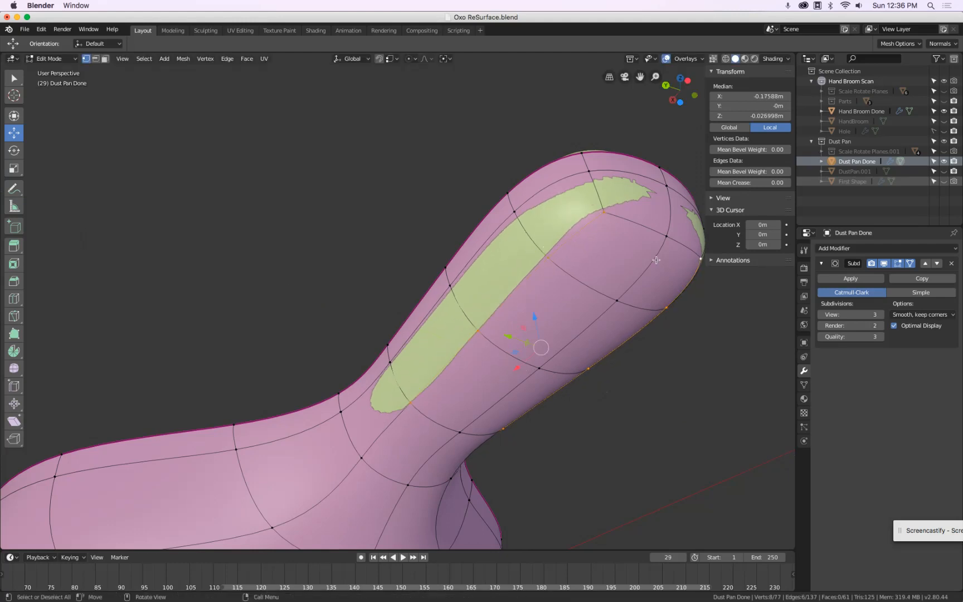
{"action": "key", "text": "s"}
{"action": "key", "text": "y"}
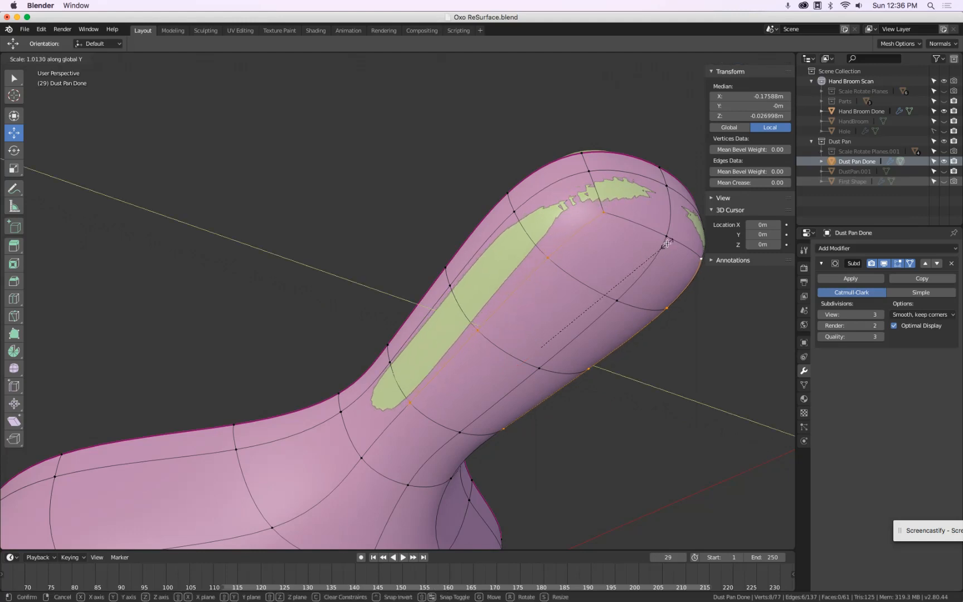
{"action": "left_click", "coordinate": [666, 243]}
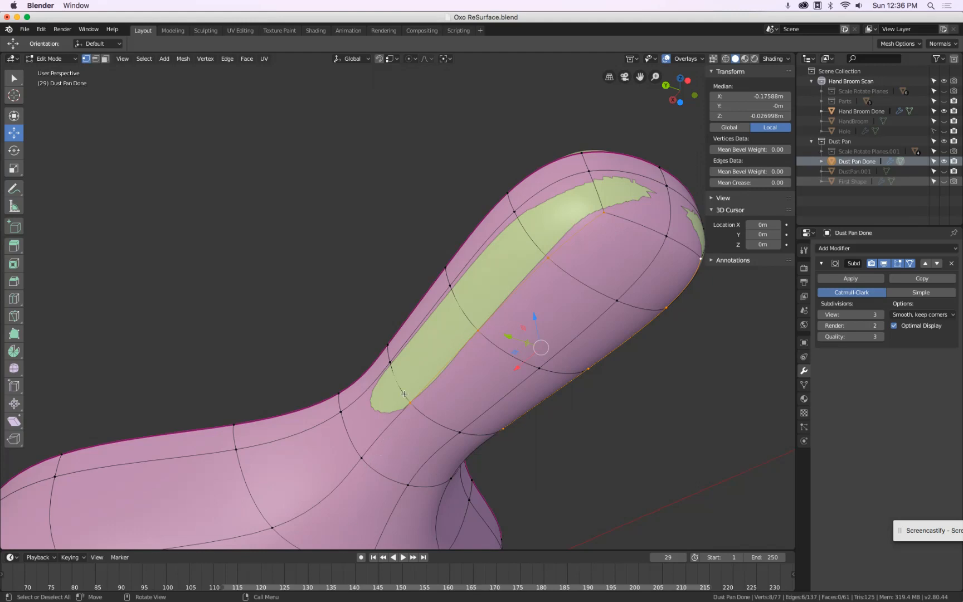
Step: Turn off the Subdivision modifier's on-cage display and raise the eight selected handle vertices about 0.0012 m along Z
{"action": "middle_click_drag", "start_coordinate": [404, 393], "coordinate": [382, 429]}
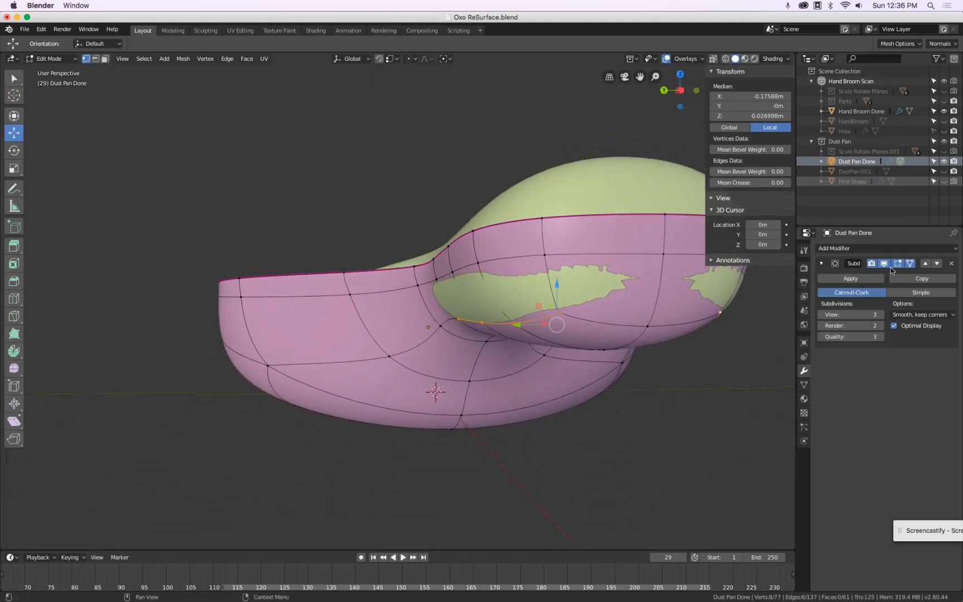
{"action": "left_click", "coordinate": [909, 265]}
{"action": "left_click", "coordinate": [909, 265]}
{"action": "left_click", "coordinate": [910, 265]}
{"action": "middle_click_drag", "start_coordinate": [668, 284], "coordinate": [575, 276]}
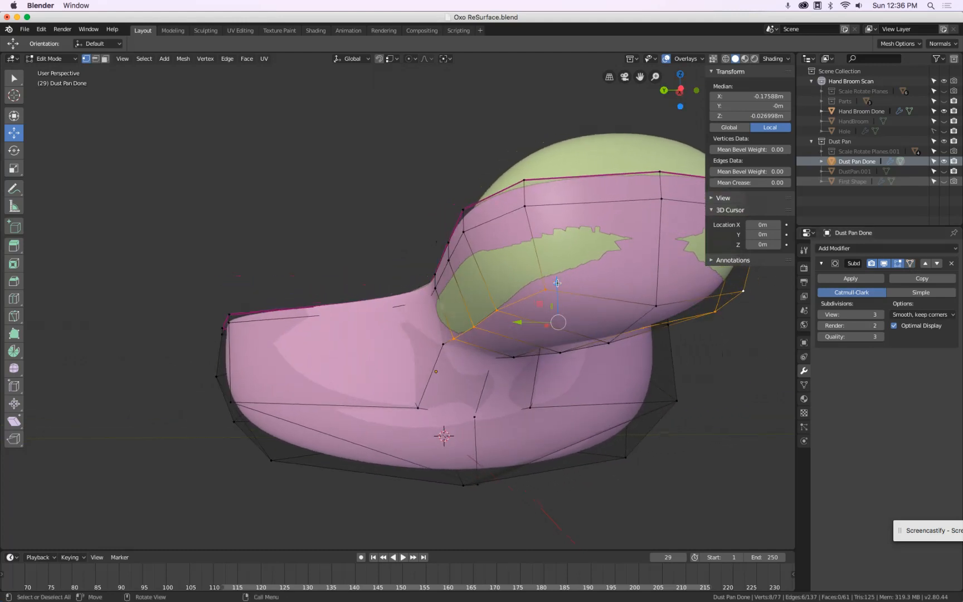
{"action": "left_click_drag", "start_coordinate": [557, 282], "coordinate": [558, 275]}
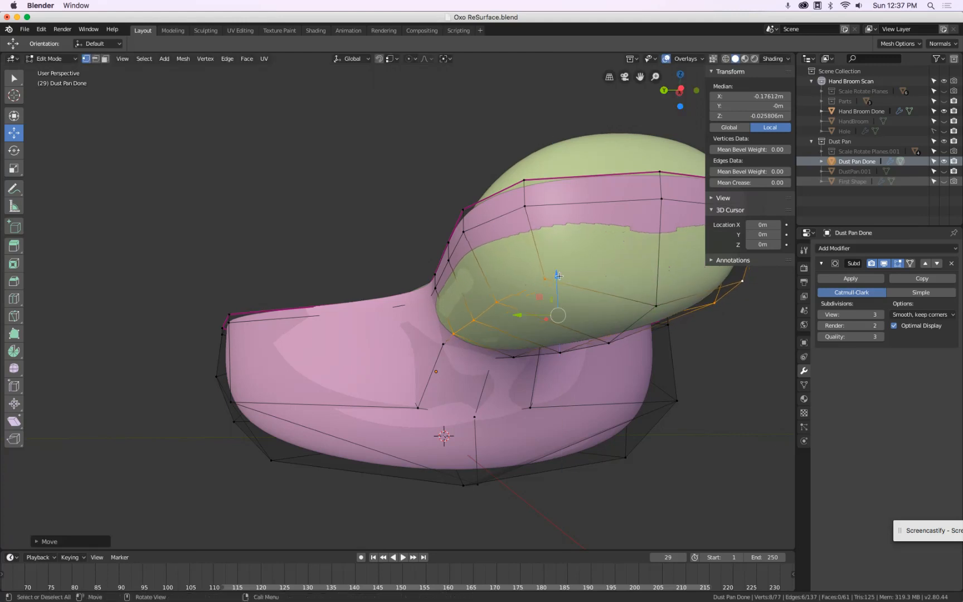
{"action": "key", "text": "s"}
{"action": "key", "text": "y"}
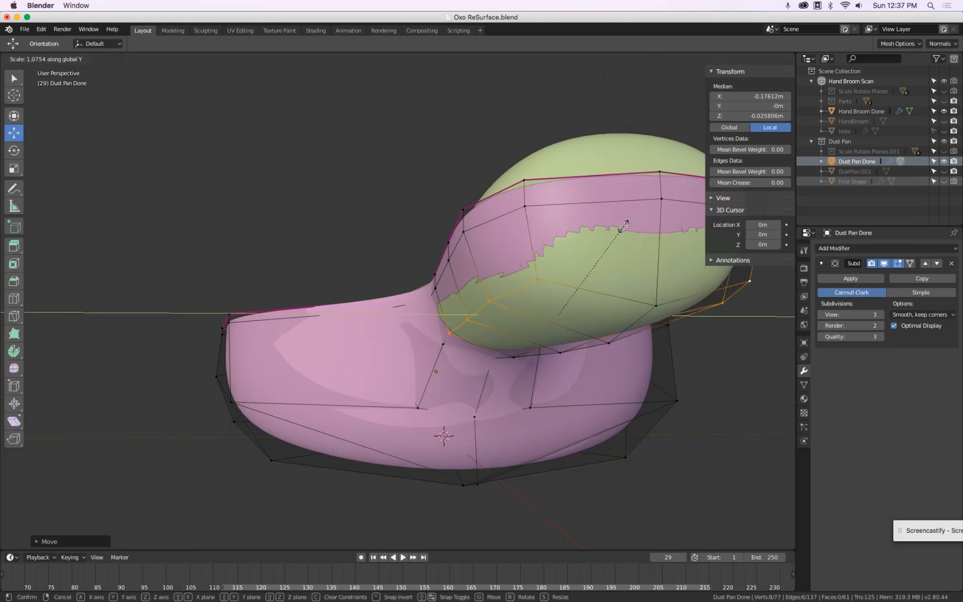
{"action": "key", "text": "Escape"}
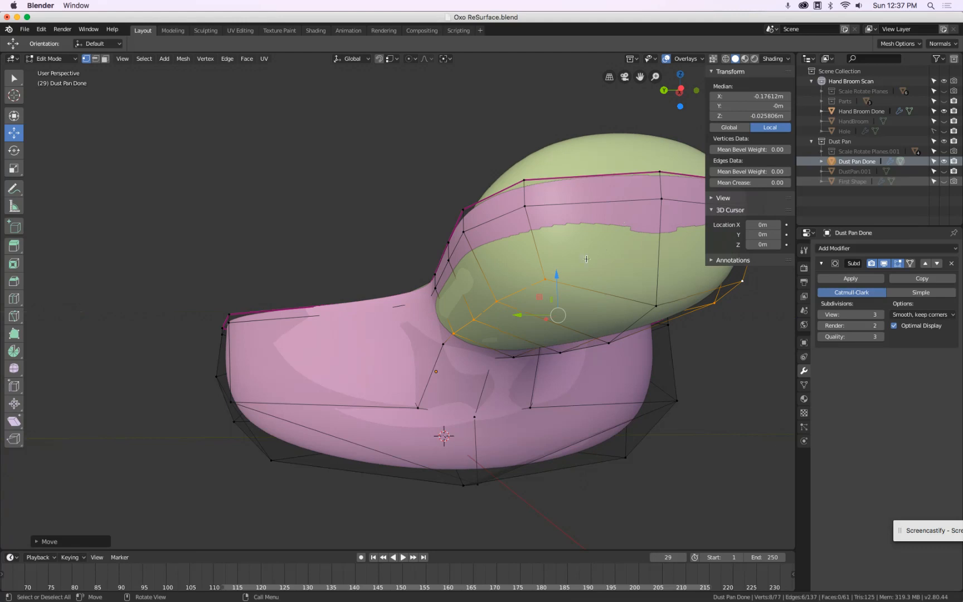
Step: Widen the eight selected handle vertices along Y and lower them about 0.00087 m along Z
{"action": "key", "text": "s"}
{"action": "key", "text": "y"}
{"action": "left_click", "coordinate": [566, 267]}
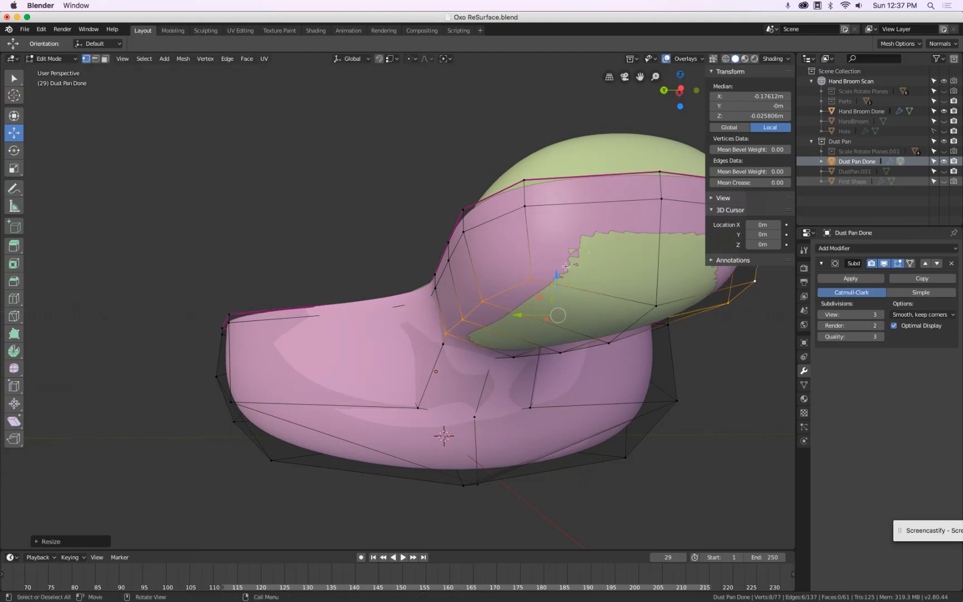
{"action": "key", "text": "g"}
{"action": "key", "text": "z"}
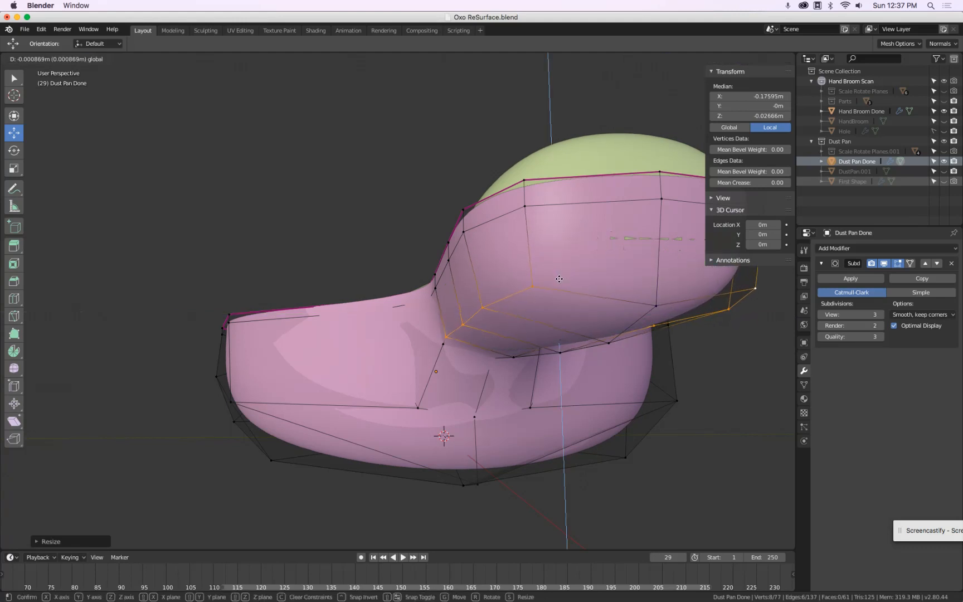
{"action": "left_click", "coordinate": [559, 278]}
Step: Narrow the eight selected handle vertices by scaling them about 0.946 along Y
{"action": "key", "text": "s"}
{"action": "key", "text": "y"}
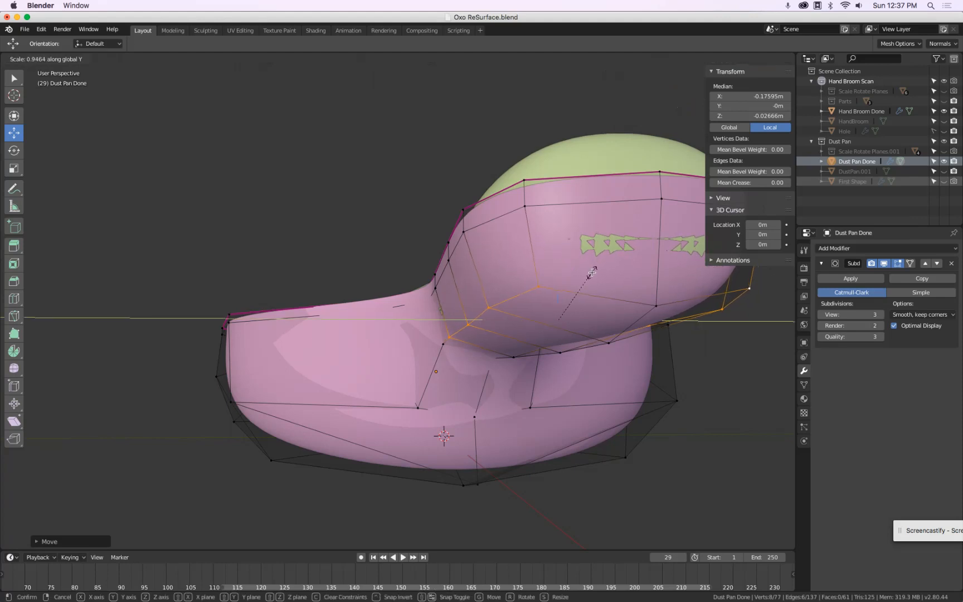
{"action": "left_click", "coordinate": [593, 272]}
Step: Clip the front view to a slice of the handle and examine how the pan and broom cross-sections fit in left view
{"action": "middle_click_drag", "start_coordinate": [593, 272], "coordinate": [675, 270]}
{"action": "key", "text": "KP_1"}
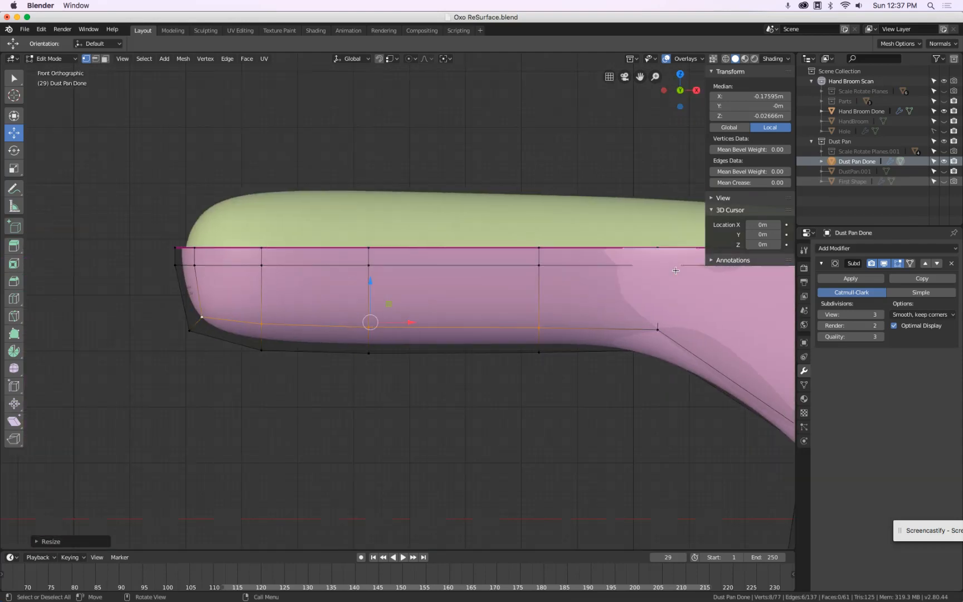
{"action": "key", "text": "alt+b"}
{"action": "left_click_drag", "start_coordinate": [345, 143], "coordinate": [593, 391]}
{"action": "middle_click_drag", "start_coordinate": [491, 367], "coordinate": [585, 366]}
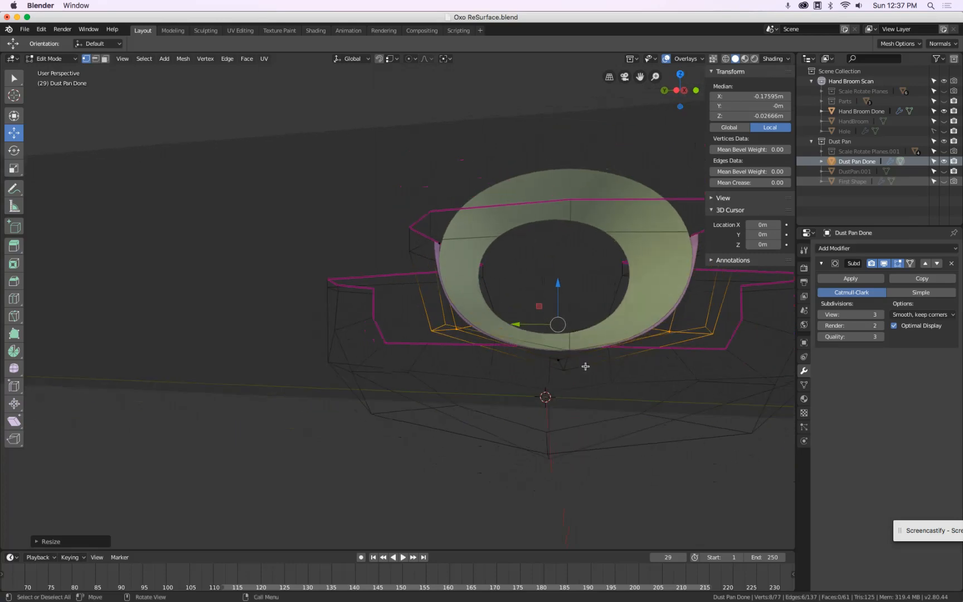
{"action": "key", "text": "KP_1"}
{"action": "key", "text": "KP_3"}
{"action": "key", "text": "ctrl+KP_3"}
{"action": "scroll", "coordinate": [628, 311], "scroll_direction": "up", "scroll_amount": 2}
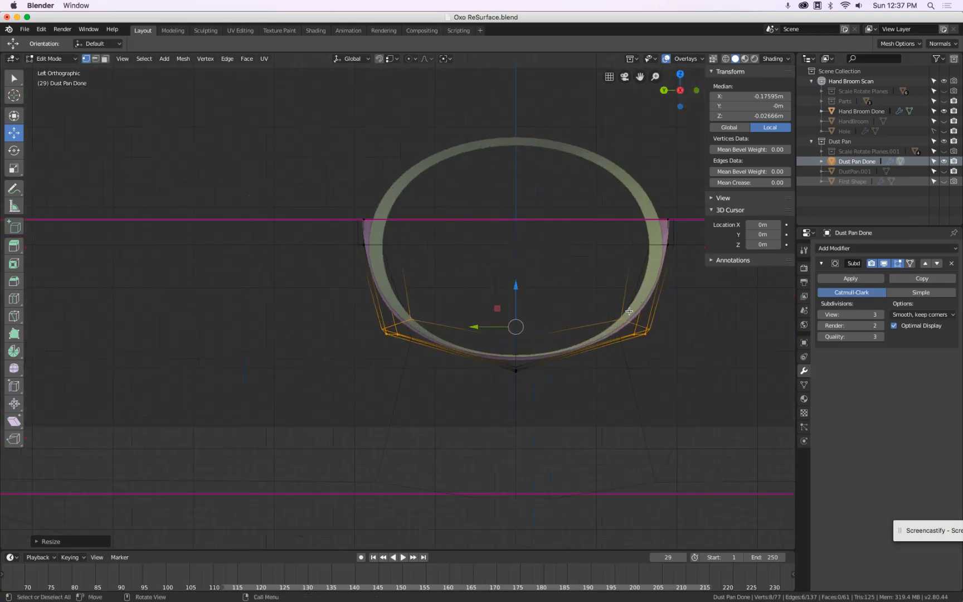
{"action": "scroll", "coordinate": [628, 310], "scroll_direction": "up", "scroll_amount": 4}
{"action": "scroll", "coordinate": [628, 311], "scroll_direction": "down", "scroll_amount": 2}
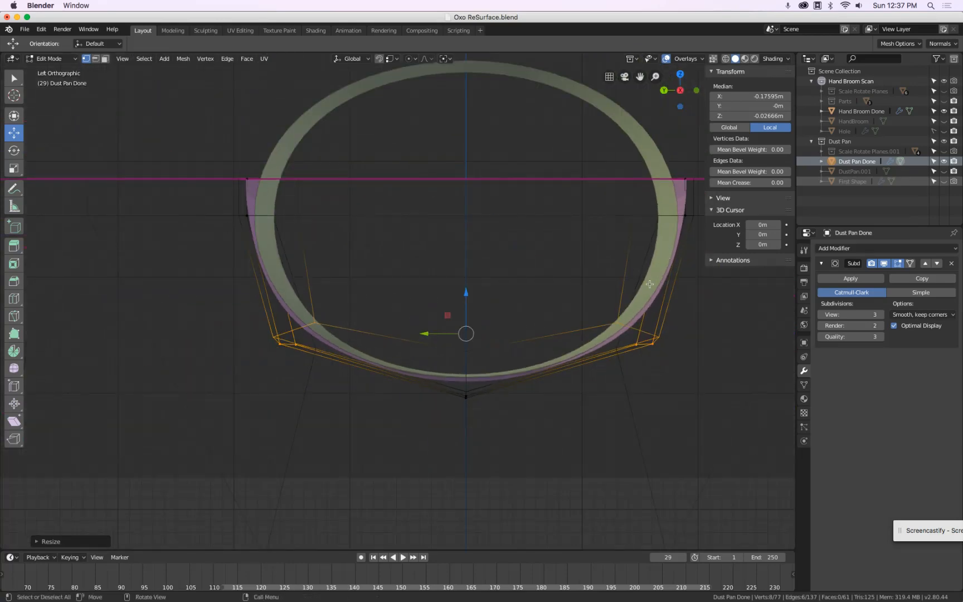
Step: Lower the selected handle vertices about 0.00013 m along Z and scale them about 0.98 along Y
{"action": "left_click_drag", "start_coordinate": [466, 298], "coordinate": [467, 294]}
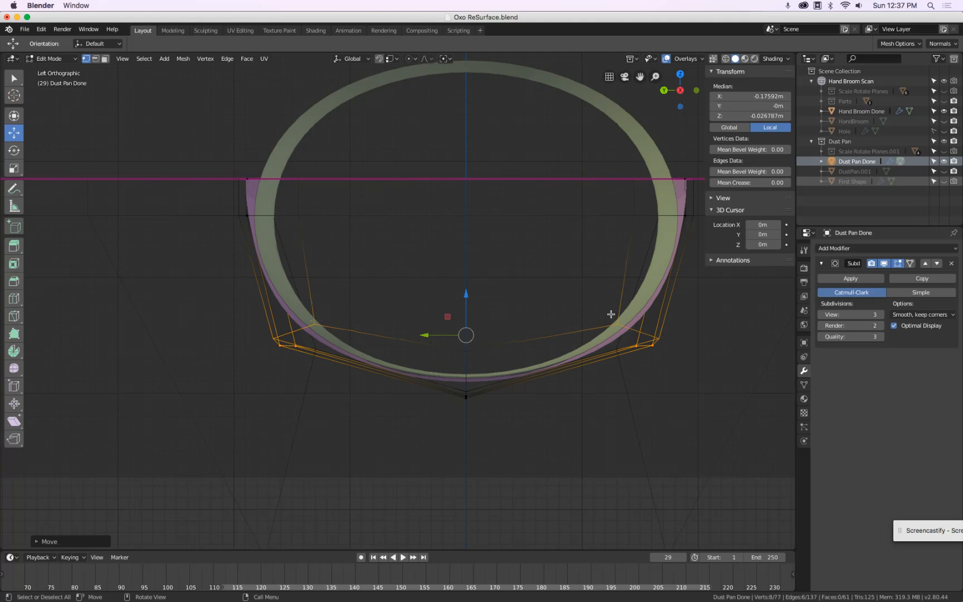
{"action": "key", "text": "s"}
{"action": "key", "text": "y"}
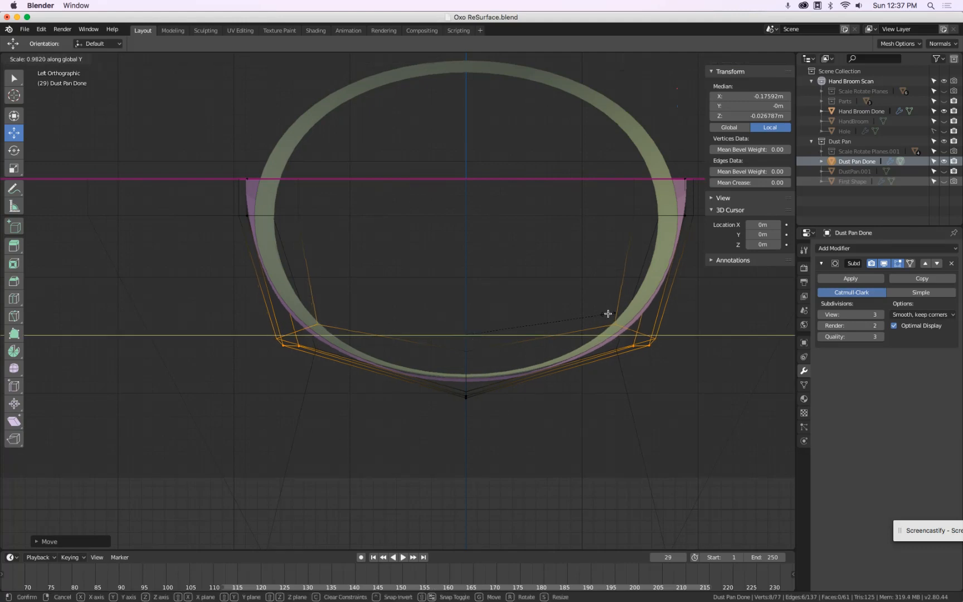
{"action": "left_click", "coordinate": [607, 313]}
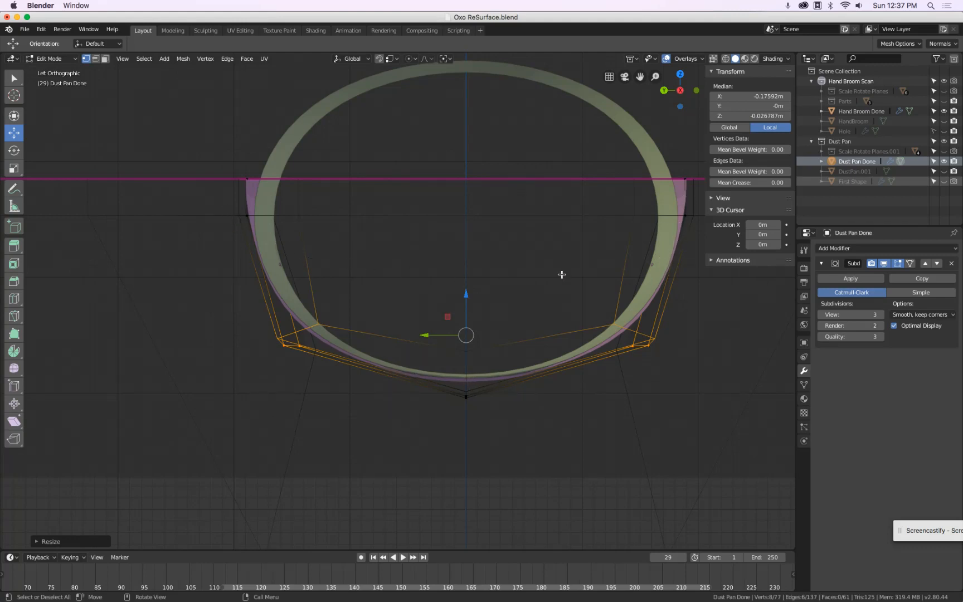
Step: Leave mesh editing, clip the top view to half of the handle, and examine the remaining overlap between broom and dust pan
{"action": "scroll", "coordinate": [561, 275], "scroll_direction": "down", "scroll_amount": 2}
{"action": "middle_click_drag", "start_coordinate": [562, 274], "coordinate": [480, 319]}
{"action": "key", "text": "Tab"}
{"action": "scroll", "coordinate": [460, 279], "scroll_direction": "down", "scroll_amount": 3}
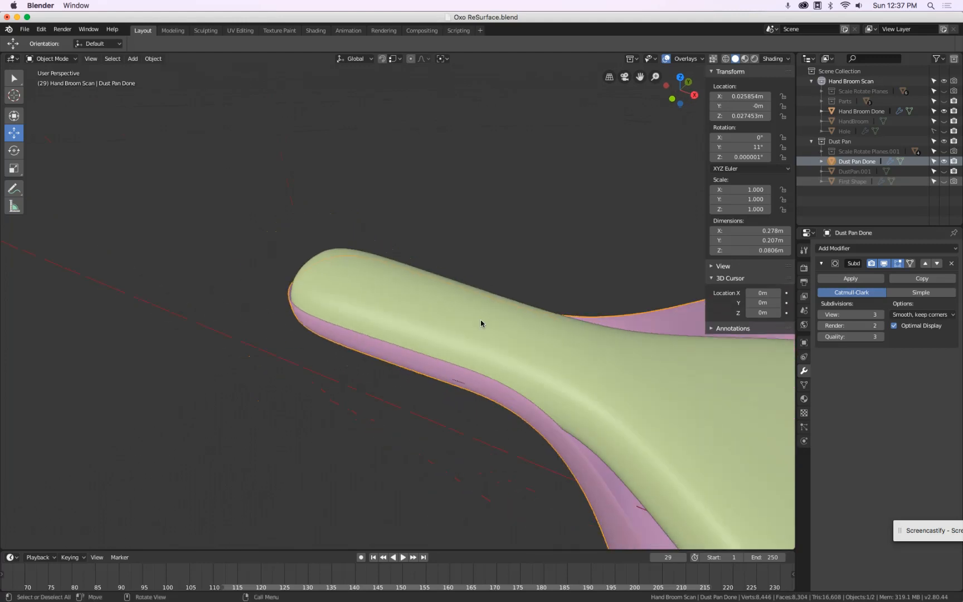
{"action": "key", "text": "KP_7"}
{"action": "key", "text": "alt+b"}
{"action": "left_click_drag", "start_coordinate": [351, 279], "coordinate": [567, 345]}
{"action": "middle_click_drag", "start_coordinate": [567, 345], "coordinate": [471, 303]}
{"action": "scroll", "coordinate": [520, 272], "scroll_direction": "up", "scroll_amount": 6}
{"action": "scroll", "coordinate": [525, 259], "scroll_direction": "down", "scroll_amount": 4}
{"action": "scroll", "coordinate": [484, 310], "scroll_direction": "up", "scroll_amount": 8}
{"action": "scroll", "coordinate": [485, 307], "scroll_direction": "down", "scroll_amount": 5}
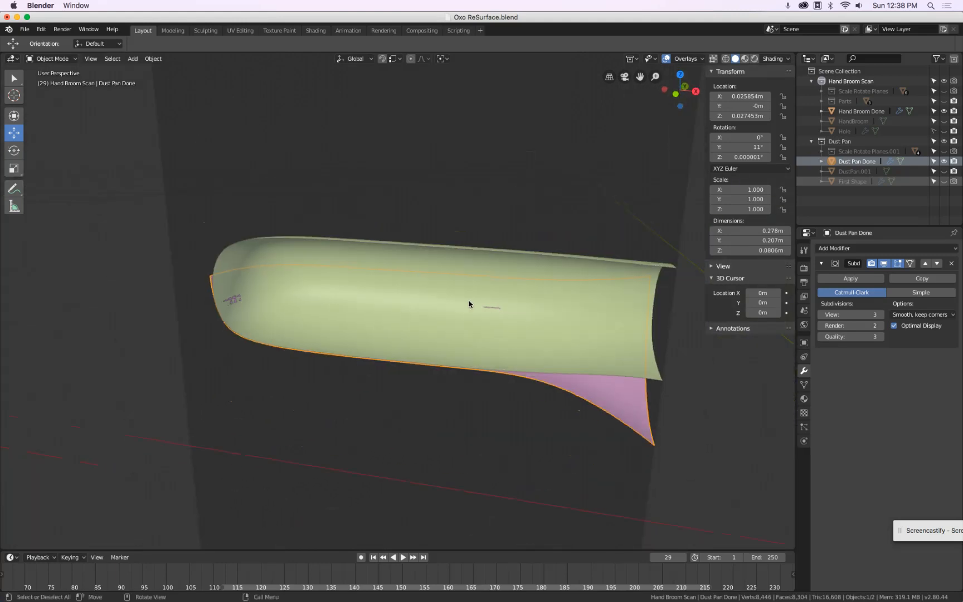
Step: Select the three lower vertices at the end of the dust pan's handle and shift them about 0.00014 m outward along negative X
{"action": "middle_click_drag", "start_coordinate": [468, 303], "coordinate": [528, 270]}
{"action": "scroll", "coordinate": [554, 251], "scroll_direction": "up", "scroll_amount": 1}
{"action": "key", "text": "Tab"}
{"action": "scroll", "coordinate": [610, 279], "scroll_direction": "up", "scroll_amount": 2}
{"action": "left_click", "coordinate": [506, 320]}
{"action": "left_click", "coordinate": [528, 297], "text": "shift"}
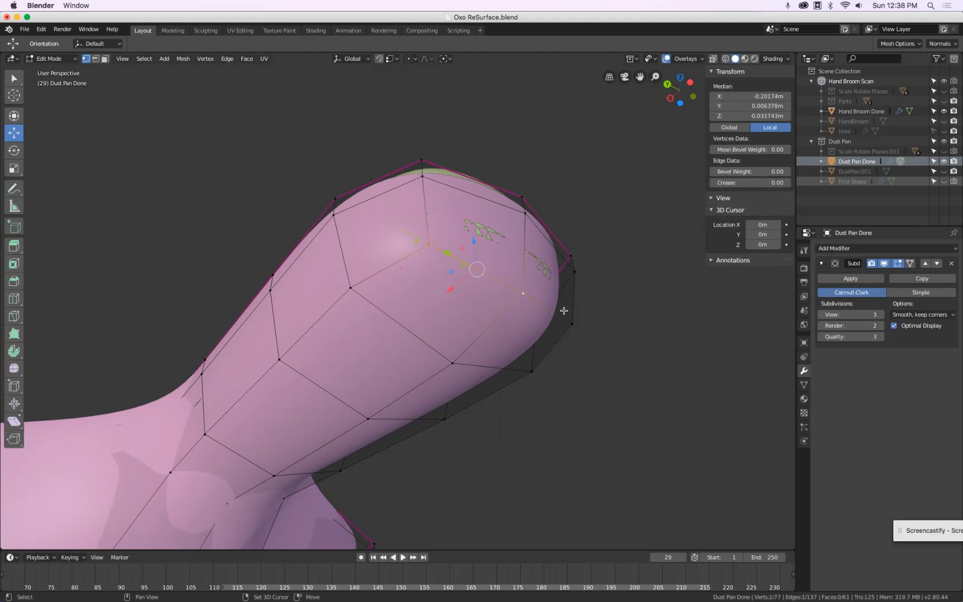
{"action": "left_click", "coordinate": [564, 311], "text": "shift"}
{"action": "key", "text": "KP_1"}
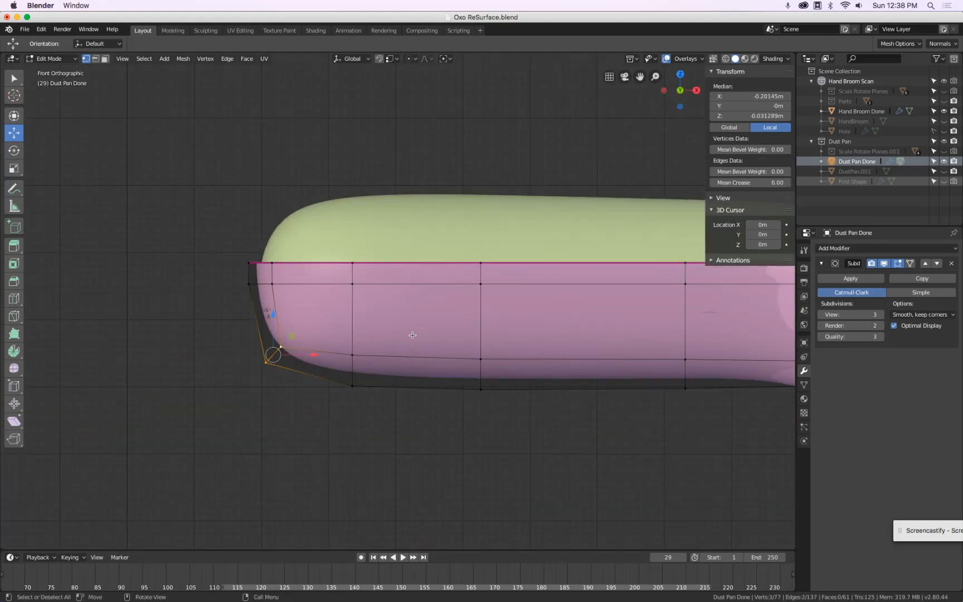
{"action": "left_click_drag", "start_coordinate": [319, 354], "coordinate": [312, 355]}
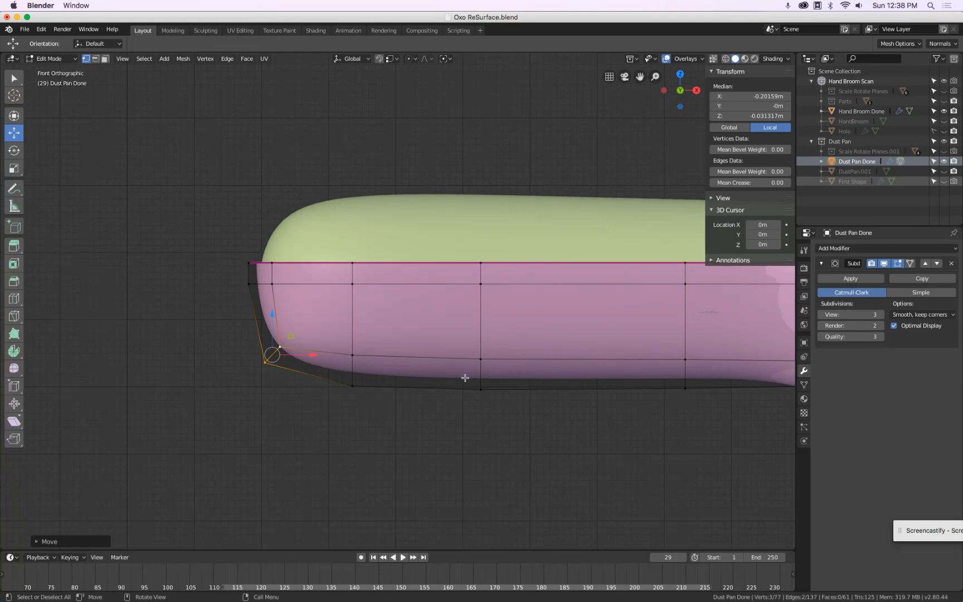
Step: Leave mesh editing and examine how the broom sits inside the handle and the whole dust pan from above
{"action": "key", "text": "KP_3"}
{"action": "key", "text": "KP_1"}
{"action": "scroll", "coordinate": [464, 375], "scroll_direction": "down", "scroll_amount": 4}
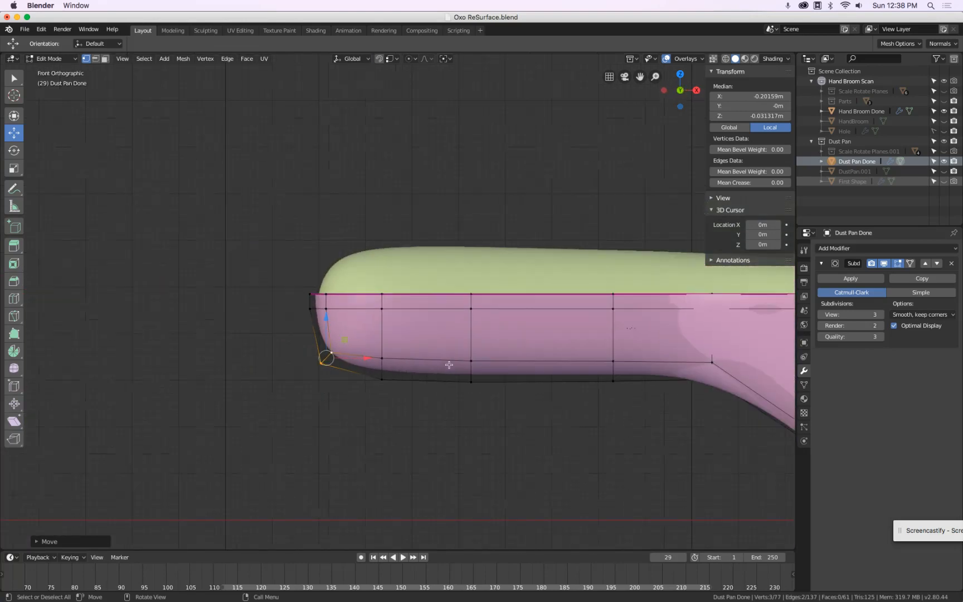
{"action": "key", "text": "Tab"}
{"action": "middle_click_drag", "start_coordinate": [450, 334], "coordinate": [448, 421]}
{"action": "key", "text": "KP_7"}
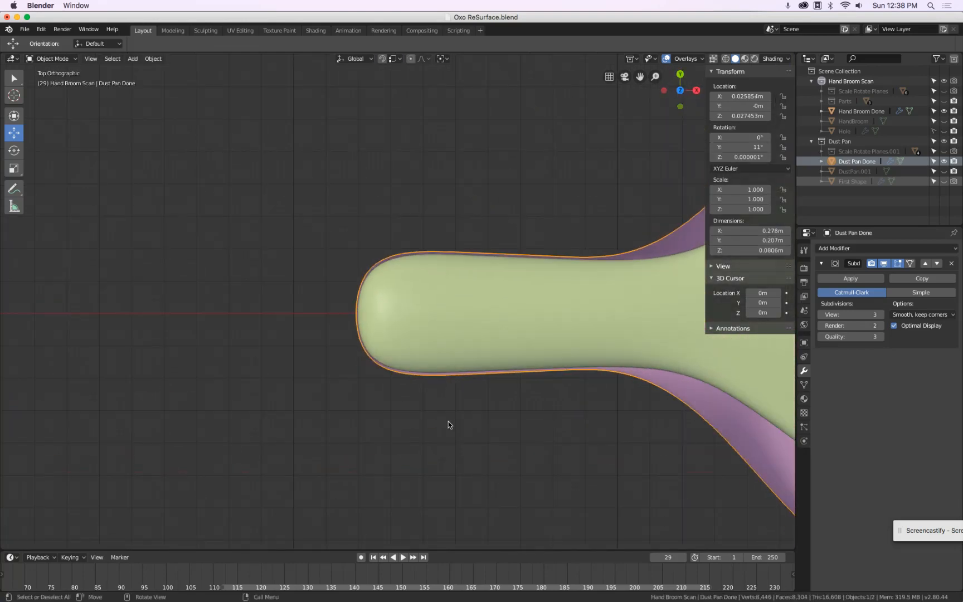
{"action": "scroll", "coordinate": [456, 416], "scroll_direction": "down", "scroll_amount": 4}
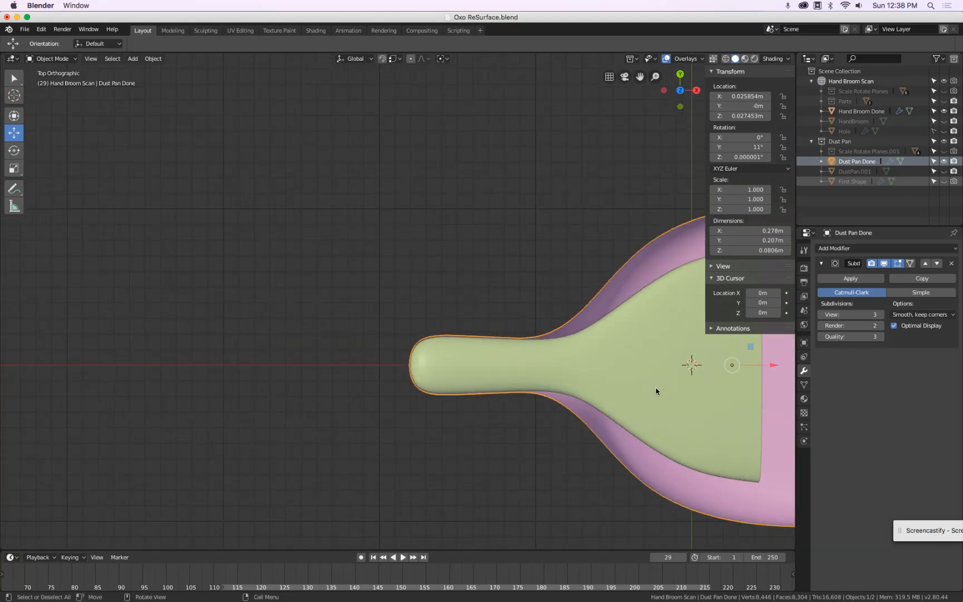
{"action": "scroll", "coordinate": [585, 381], "scroll_direction": "down", "scroll_amount": 1}
{"action": "middle_click_drag", "start_coordinate": [585, 381], "coordinate": [360, 351], "text": "shift"}
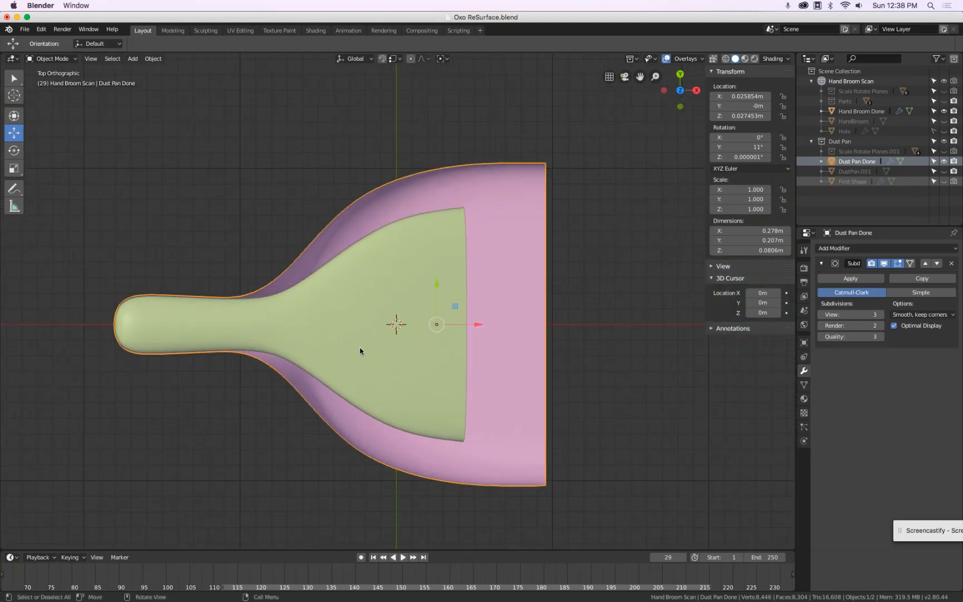
Step: Compare the dust pan and broom profiles in front, top, right and left views, examining the gap around the handle's end
{"action": "key", "text": "KP_1"}
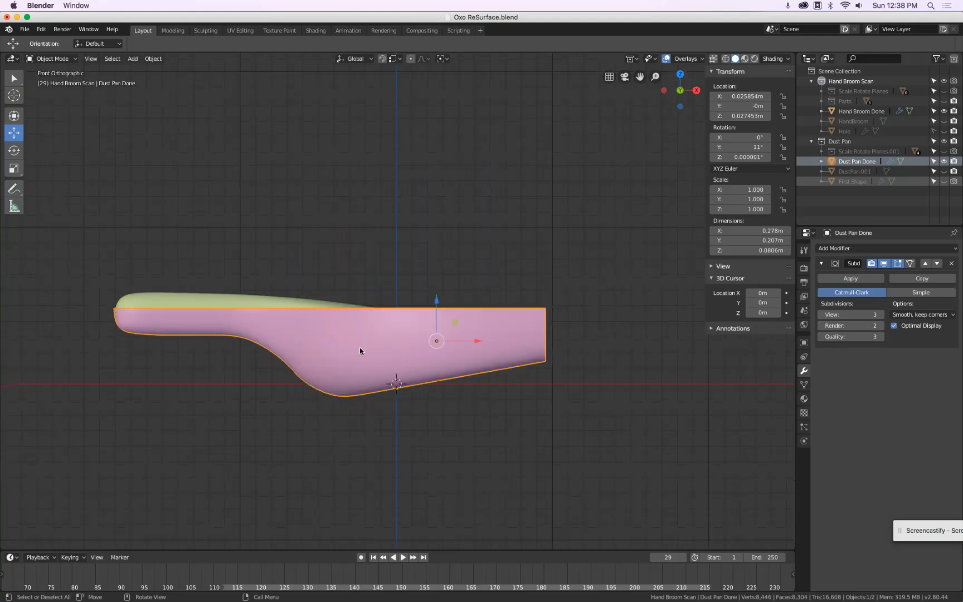
{"action": "key", "text": "KP_7"}
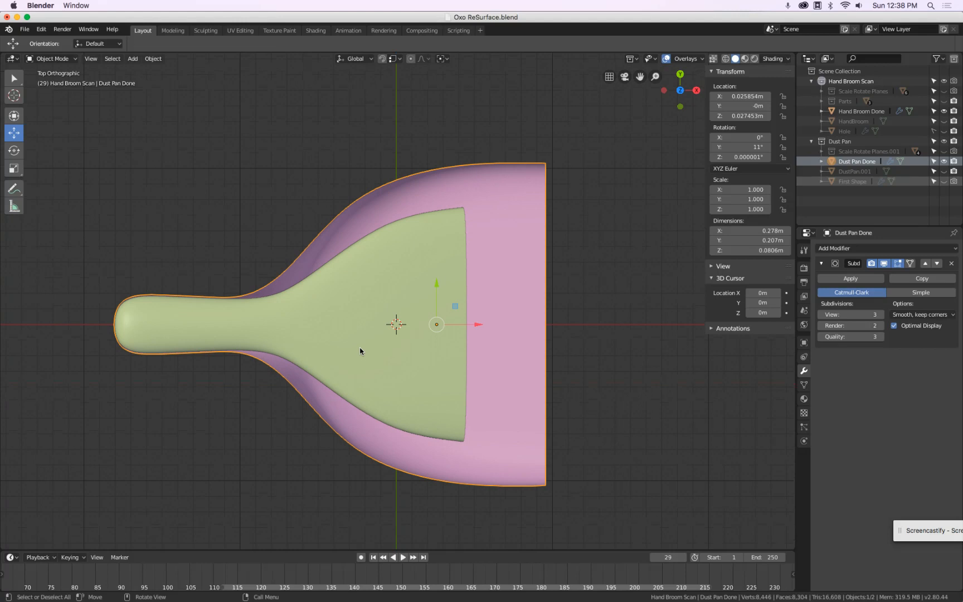
{"action": "key", "text": "KP_1"}
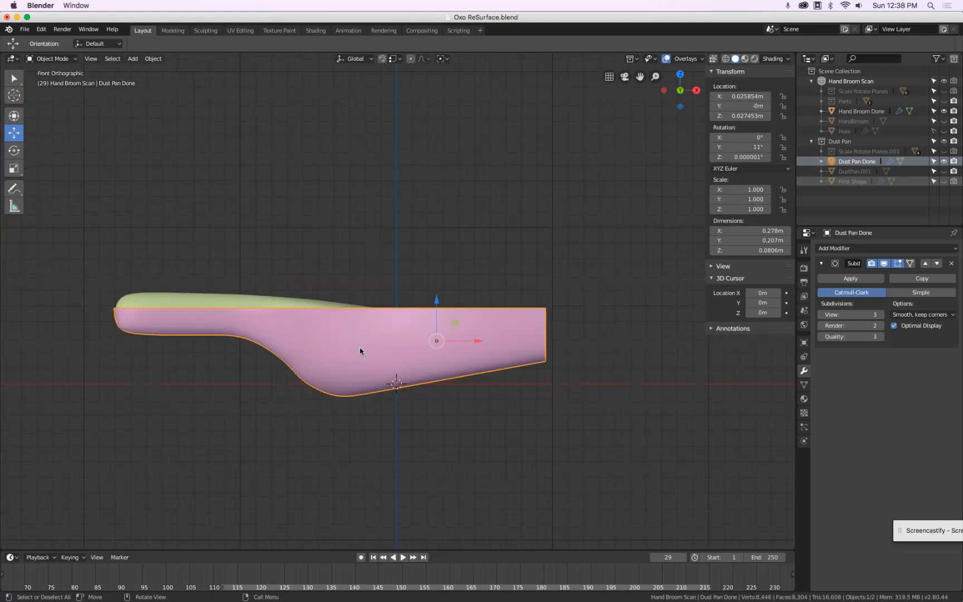
{"action": "scroll", "coordinate": [100, 300], "scroll_direction": "up", "scroll_amount": 5}
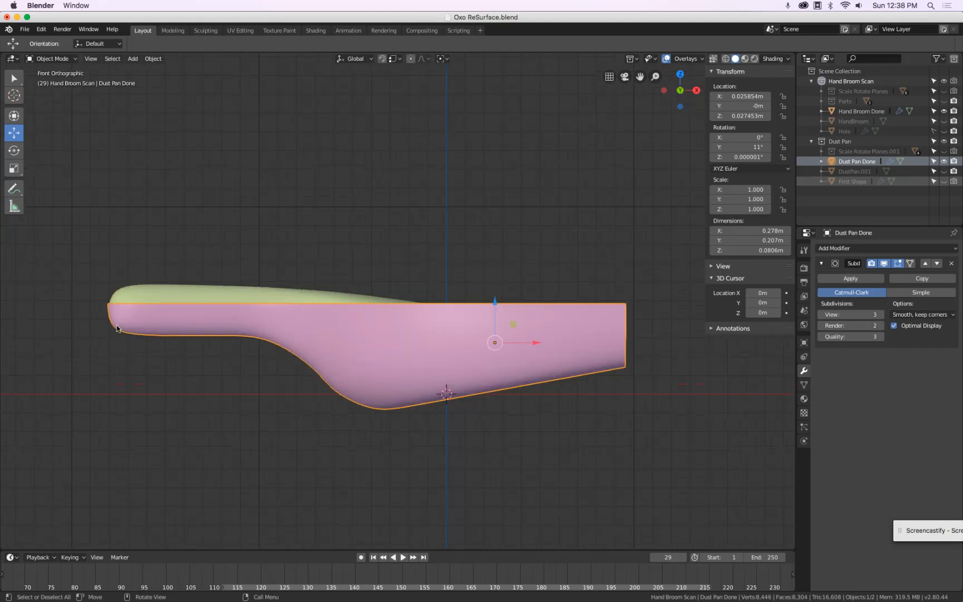
{"action": "key", "text": "Tab"}
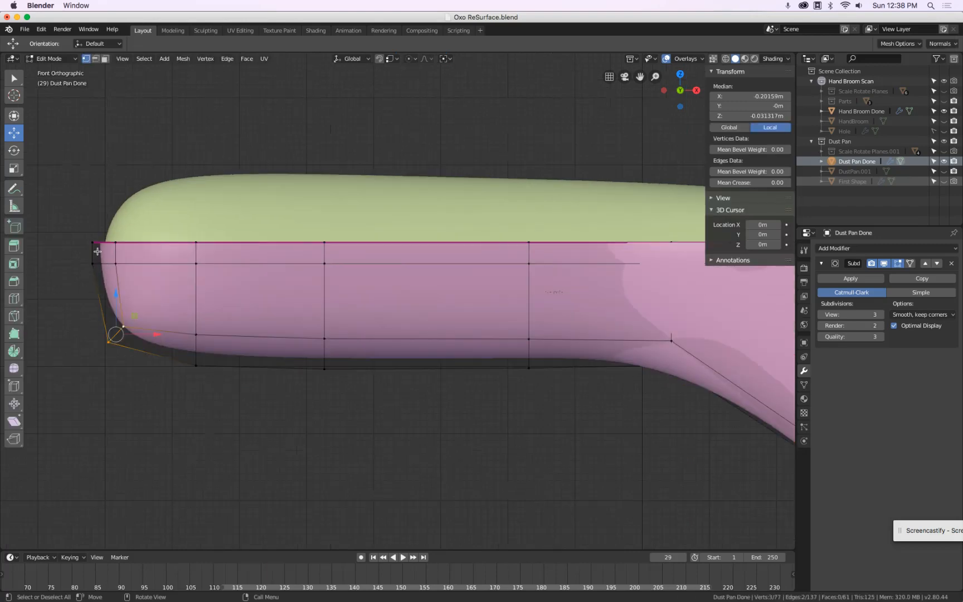
{"action": "key", "text": "Tab"}
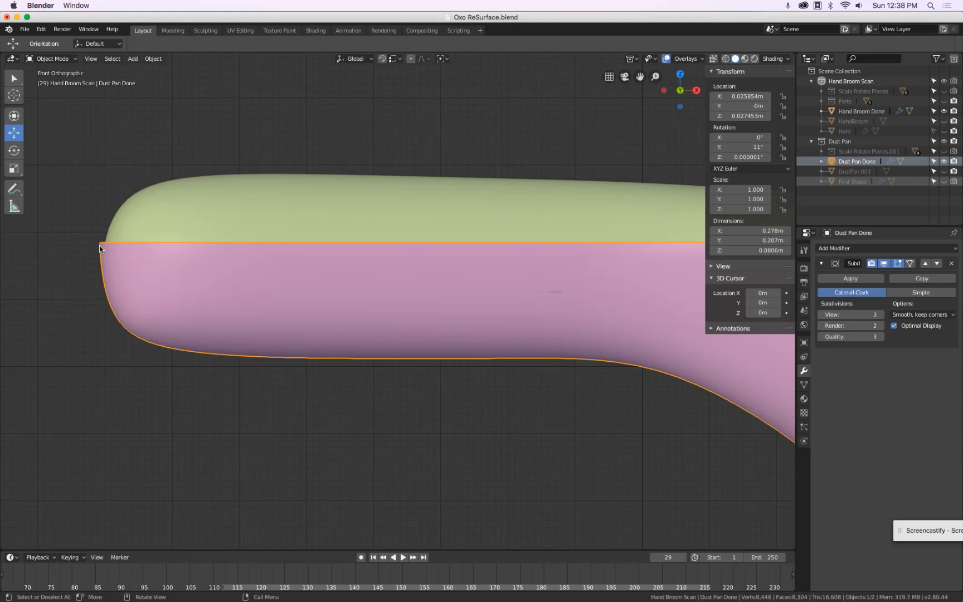
{"action": "key", "text": "KP_3"}
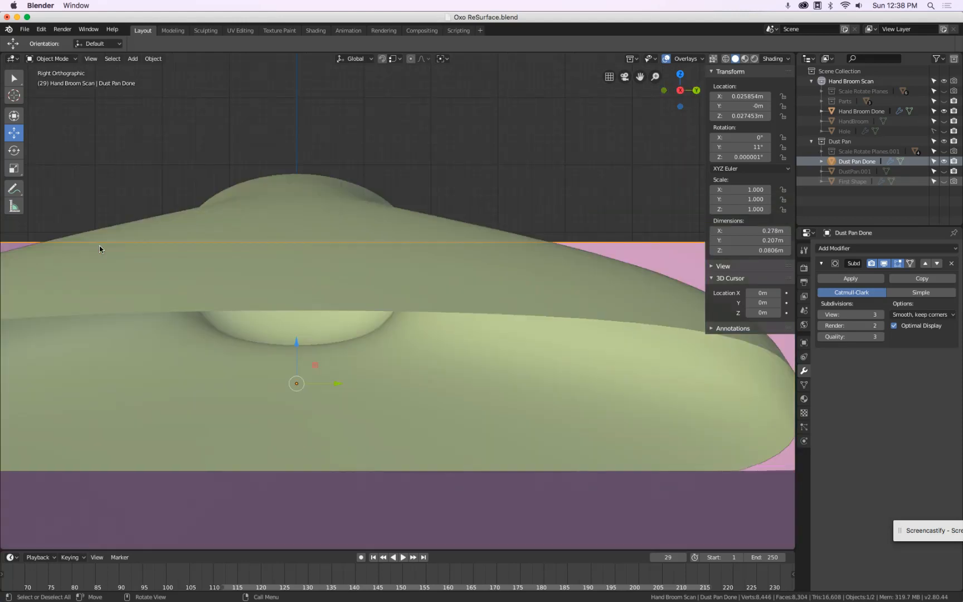
{"action": "key", "text": "ctrl+KP_3"}
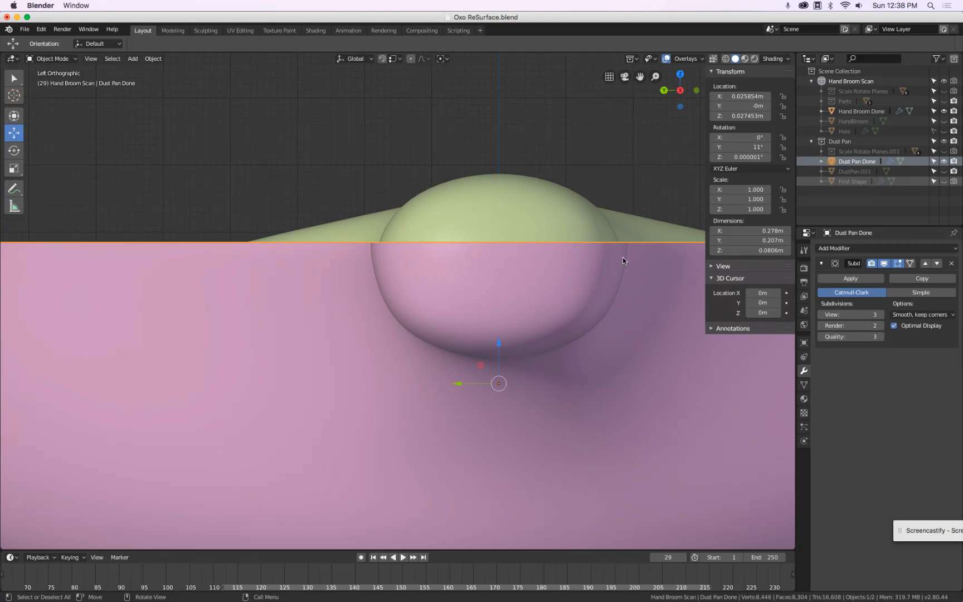
{"action": "key", "text": "KP_1"}
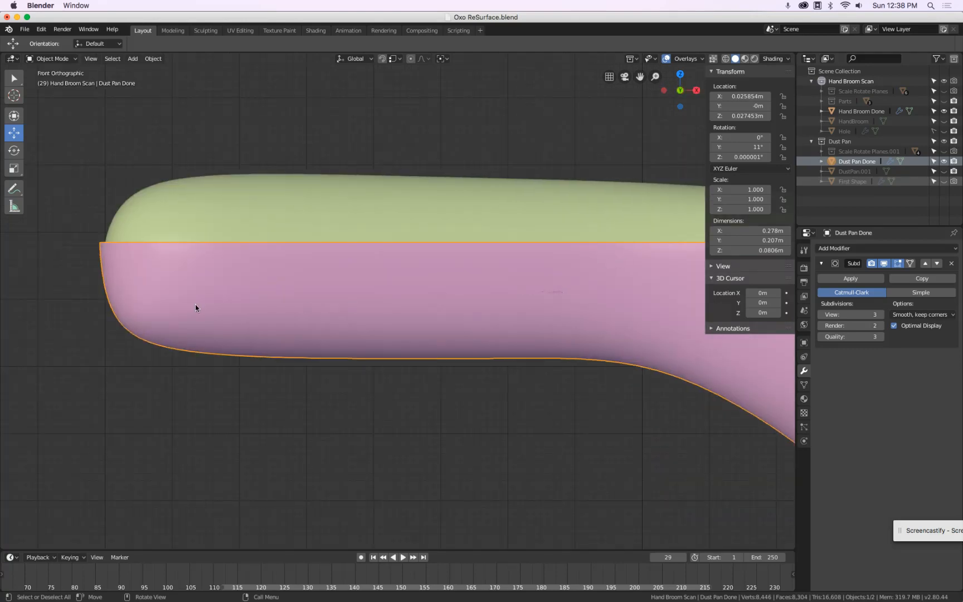
Step: Select the three handle-end vertices just below the creased rim and edge-slide them down toward the lower corner vertices
{"action": "key", "text": "Tab"}
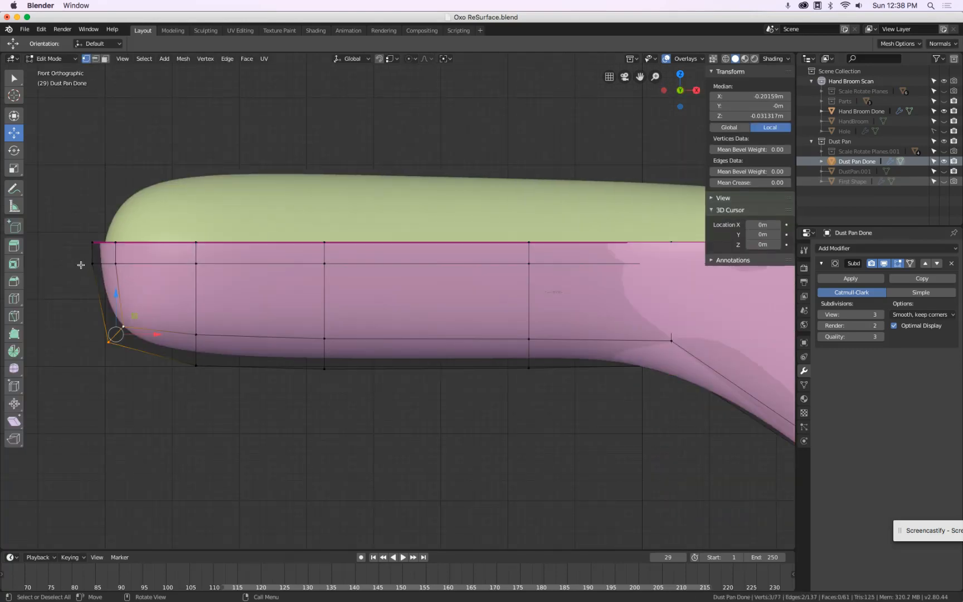
{"action": "left_click", "coordinate": [92, 263]}
{"action": "left_click", "coordinate": [115, 275], "text": "shift"}
{"action": "middle_click_drag", "start_coordinate": [114, 275], "coordinate": [398, 350]}
{"action": "left_click", "coordinate": [414, 342], "text": "shift"}
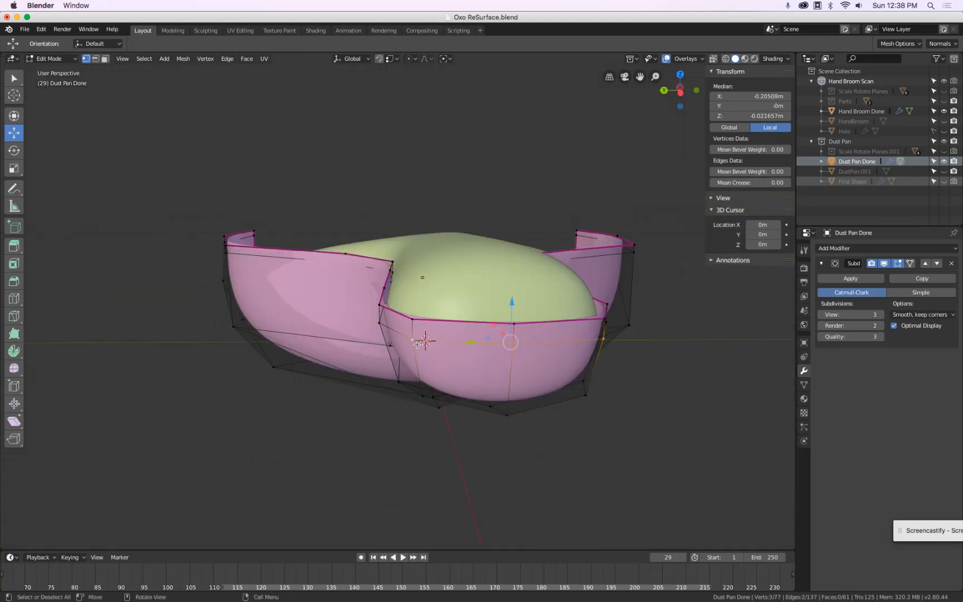
{"action": "key", "text": "KP_3"}
{"action": "key", "text": "KP_1"}
{"action": "scroll", "coordinate": [87, 261], "scroll_direction": "up", "scroll_amount": 5}
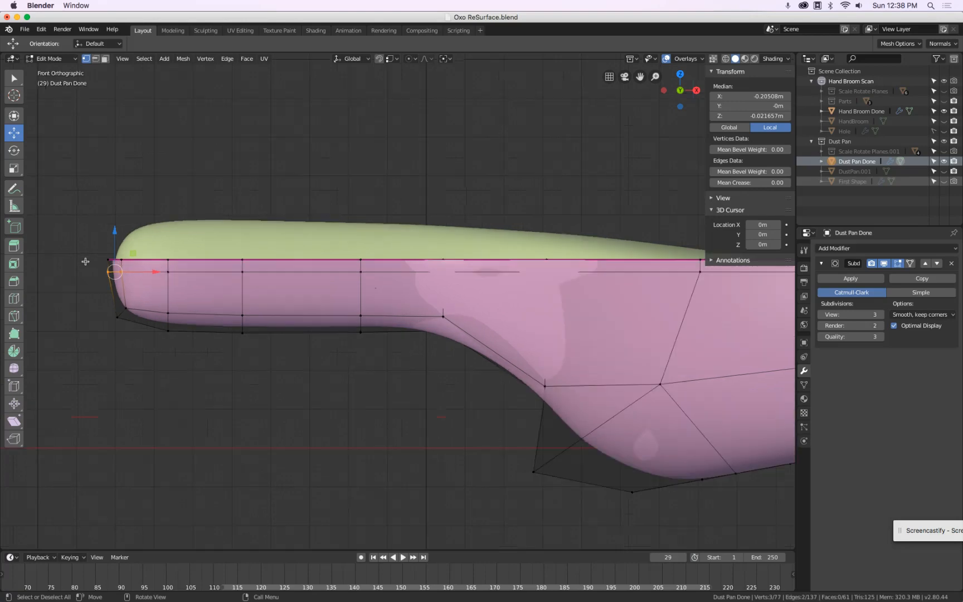
{"action": "key", "text": "g"}
{"action": "key", "text": "g"}
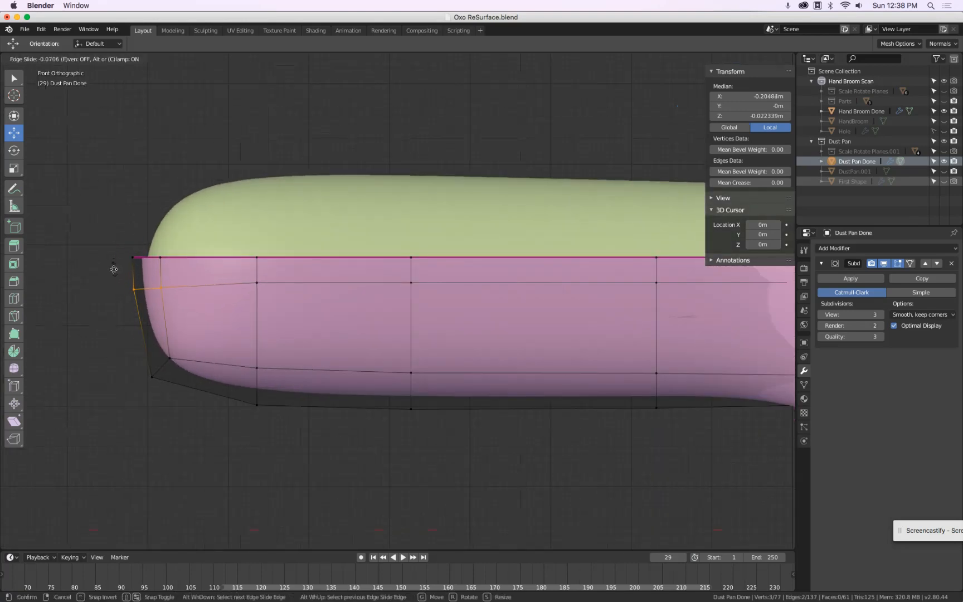
{"action": "left_click", "coordinate": [127, 284]}
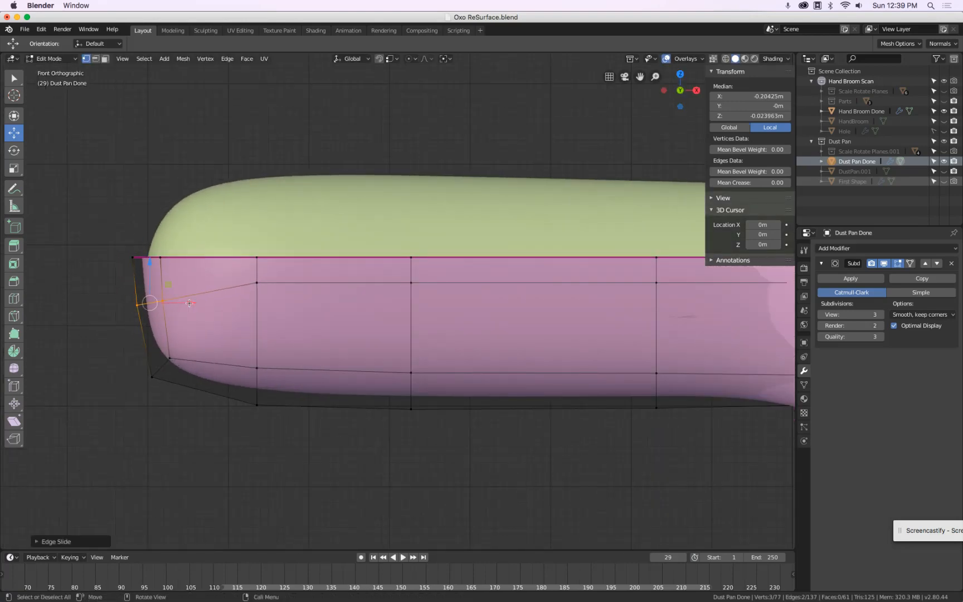
Step: Move the slid vertices about 0.0006 m outward along negative X and lower them about 0.0007 m along Z
{"action": "key", "text": "g"}
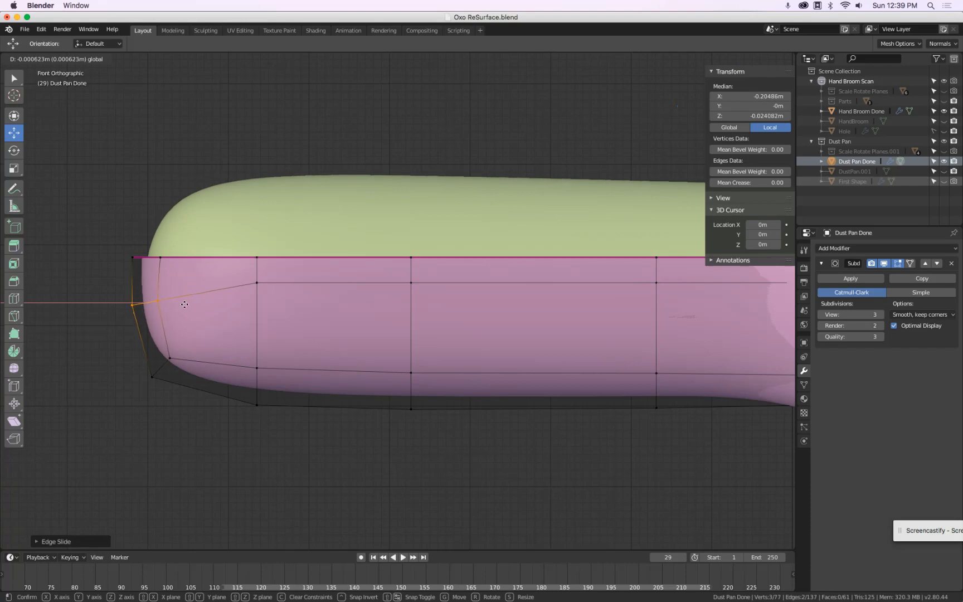
{"action": "left_click", "coordinate": [142, 300]}
{"action": "key", "text": "g"}
{"action": "key", "text": "z"}
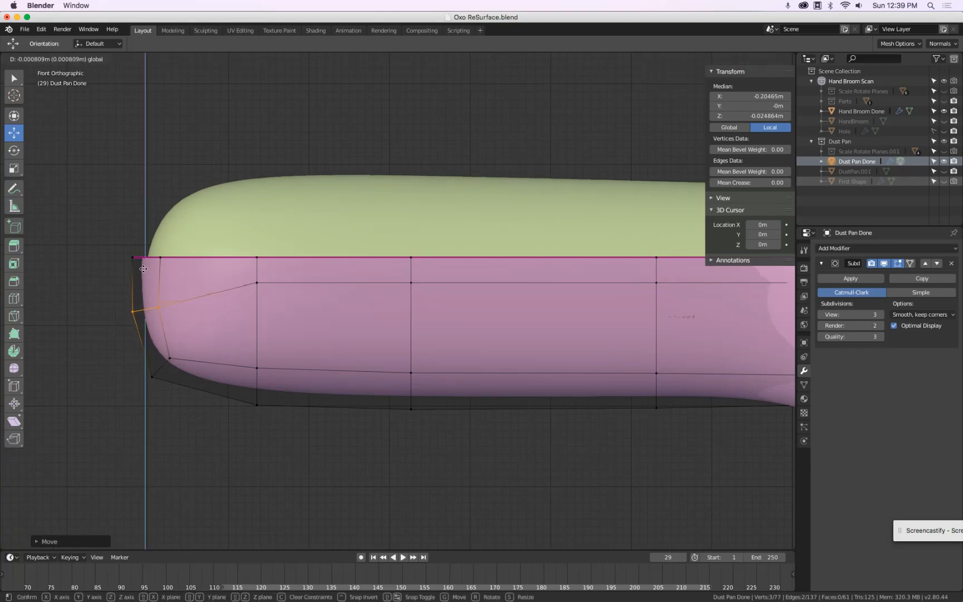
{"action": "left_click", "coordinate": [143, 269]}
Step: Clip the top view to half of the handle's end and shift the selected vertices about 0.0001 m outward along negative X
{"action": "key", "text": "Tab"}
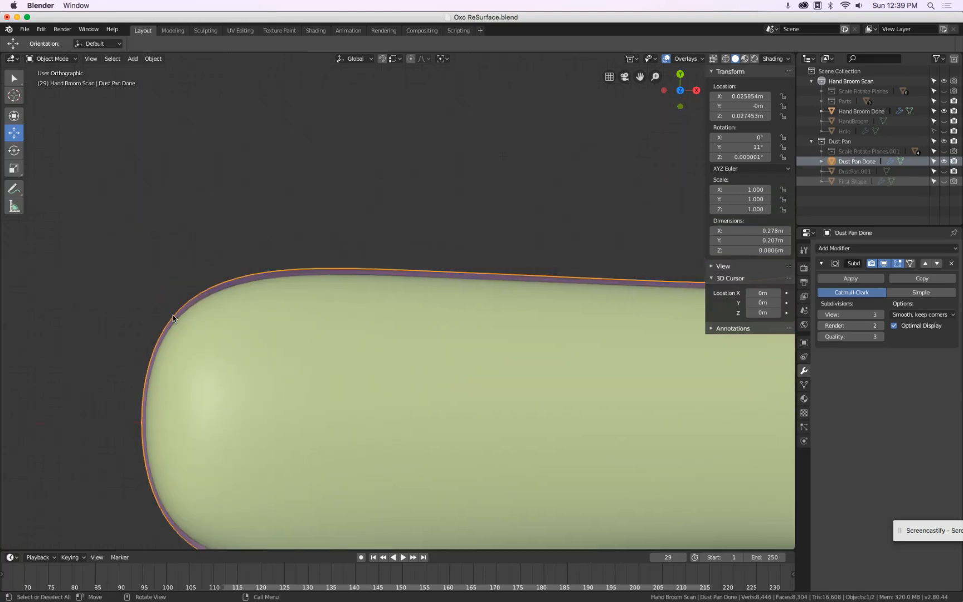
{"action": "key", "text": "KP_7"}
{"action": "scroll", "coordinate": [173, 315], "scroll_direction": "down", "scroll_amount": 5}
{"action": "key", "text": "b"}
{"action": "left_click_drag", "start_coordinate": [103, 269], "coordinate": [322, 352]}
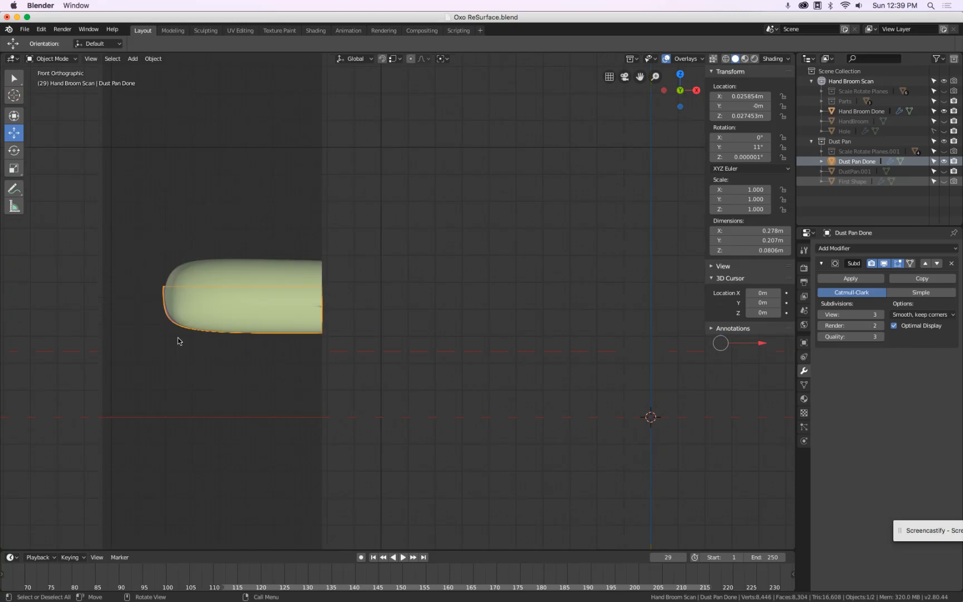
{"action": "key", "text": "KP_1"}
{"action": "scroll", "coordinate": [136, 346], "scroll_direction": "up", "scroll_amount": 5}
{"action": "scroll", "coordinate": [137, 347], "scroll_direction": "up", "scroll_amount": 2}
{"action": "key", "text": "Tab"}
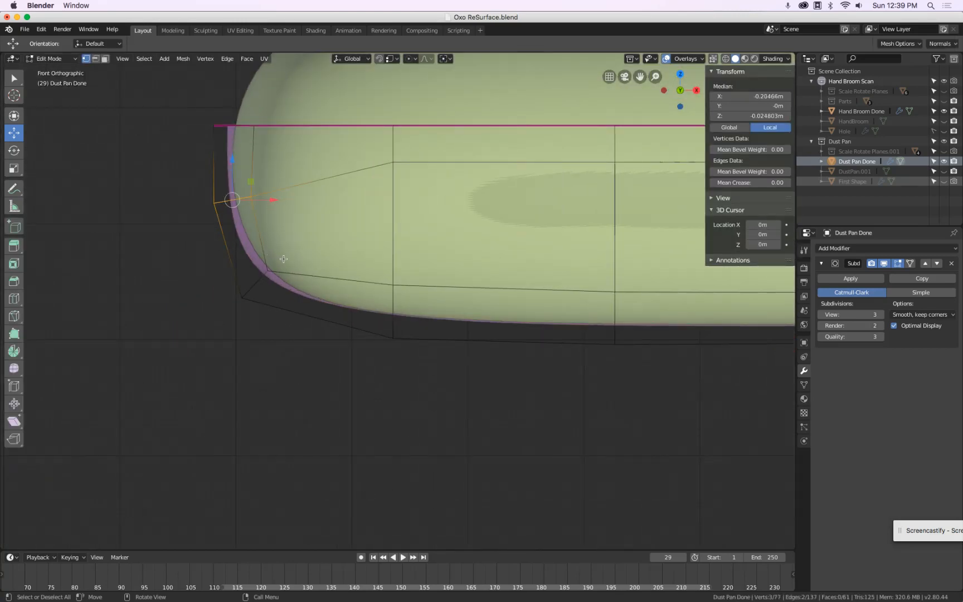
{"action": "left_click_drag", "start_coordinate": [268, 201], "coordinate": [267, 202]}
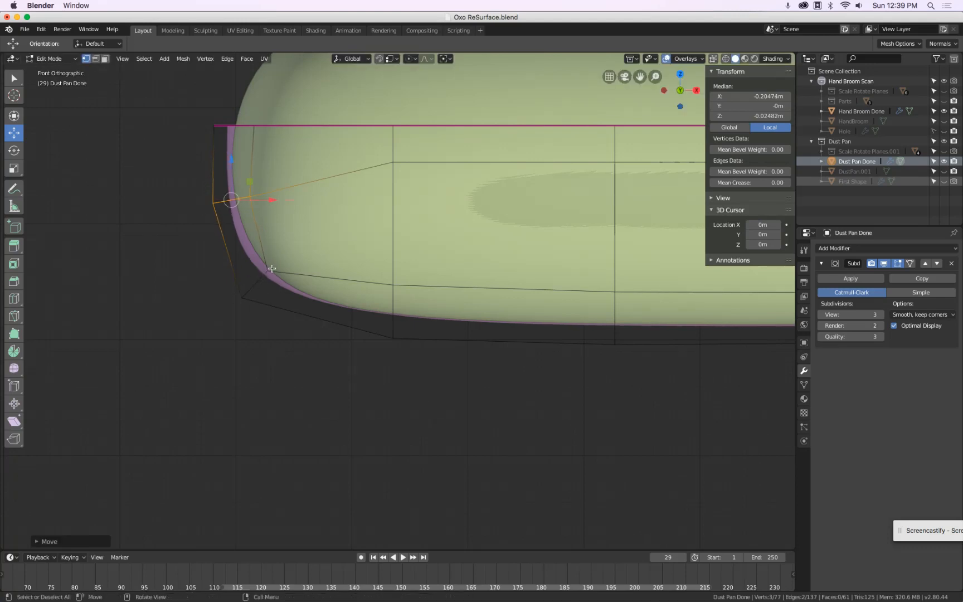
Step: Select the three lower handle-end vertices, clip to half the handle, and move them about 0.0014 m along X and 0.0005 m down
{"action": "middle_click_drag", "start_coordinate": [241, 299], "coordinate": [277, 281]}
{"action": "left_click", "coordinate": [276, 279]}
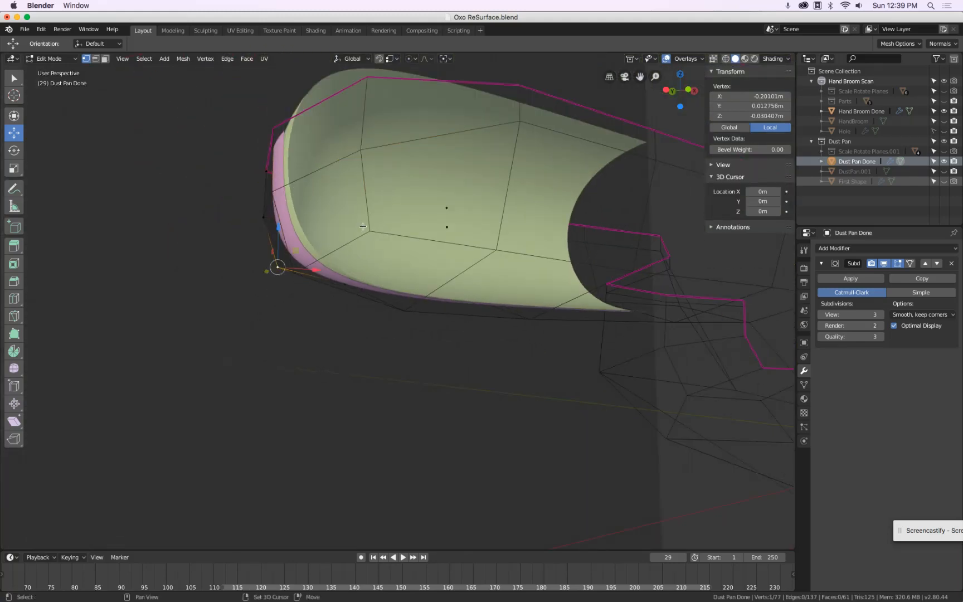
{"action": "key", "text": "alt+b"}
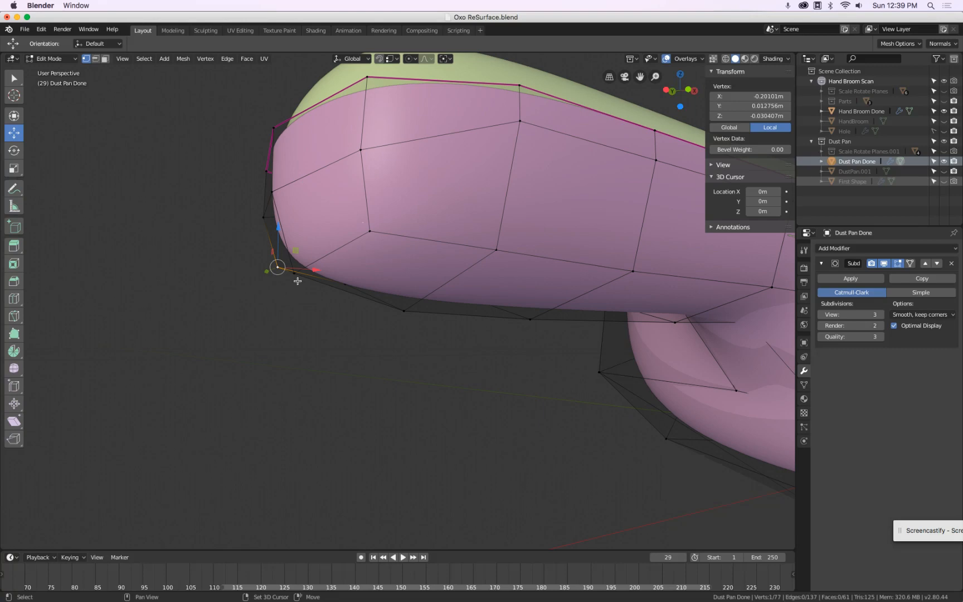
{"action": "left_click", "coordinate": [297, 276], "text": "ctrl"}
{"action": "middle_click_drag", "start_coordinate": [363, 237], "coordinate": [419, 170]}
{"action": "key", "text": "KP_7"}
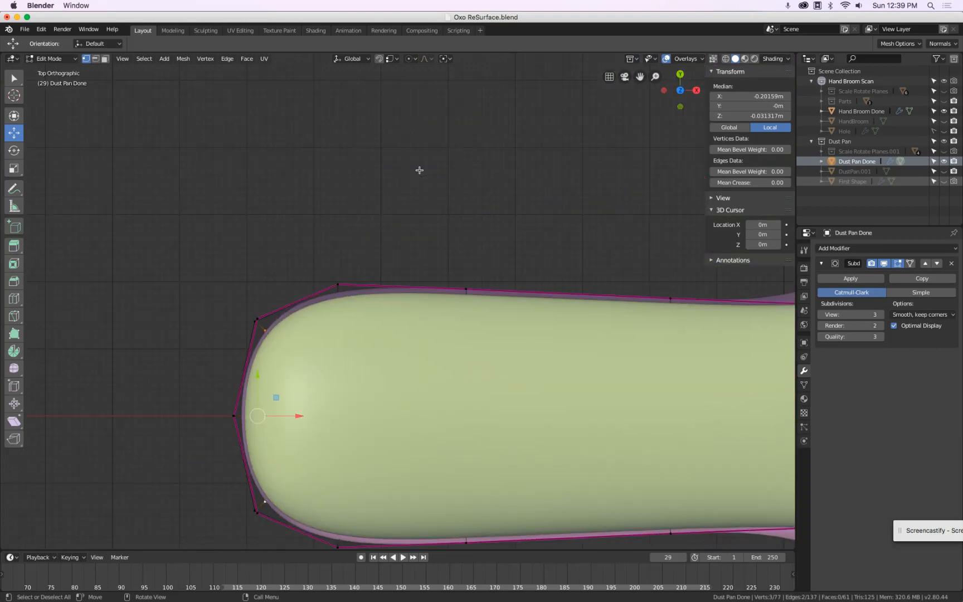
{"action": "key", "text": "alt+b"}
{"action": "left_click_drag", "start_coordinate": [165, 236], "coordinate": [508, 418]}
{"action": "key", "text": "KP_1"}
{"action": "scroll", "coordinate": [281, 273], "scroll_direction": "up", "scroll_amount": 2}
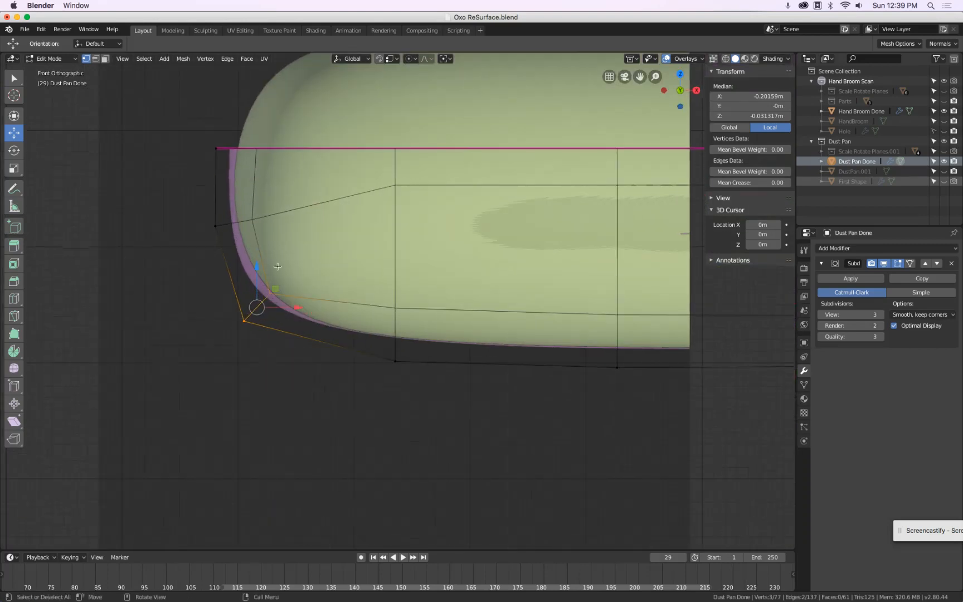
{"action": "key", "text": "g"}
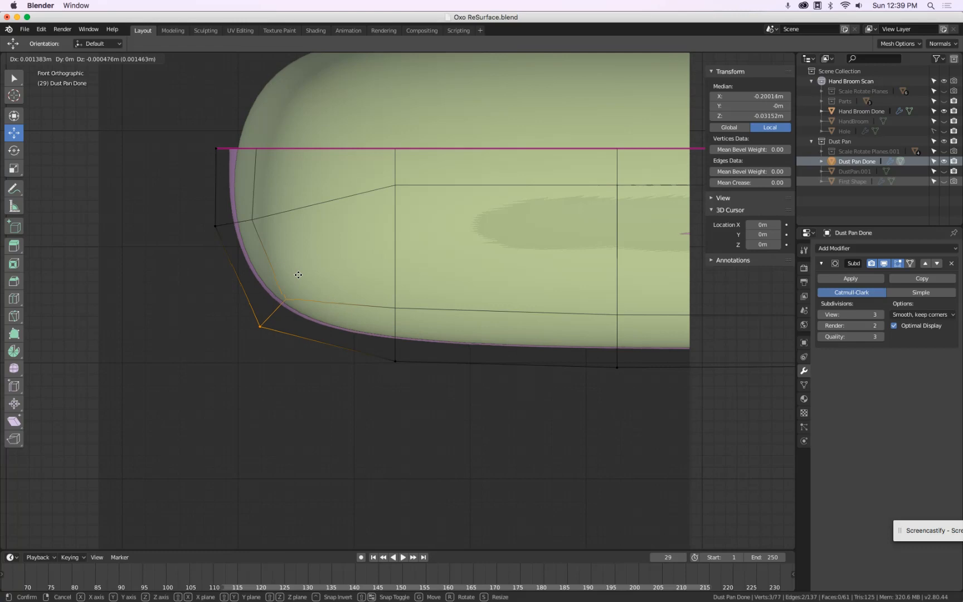
{"action": "left_click", "coordinate": [298, 274]}
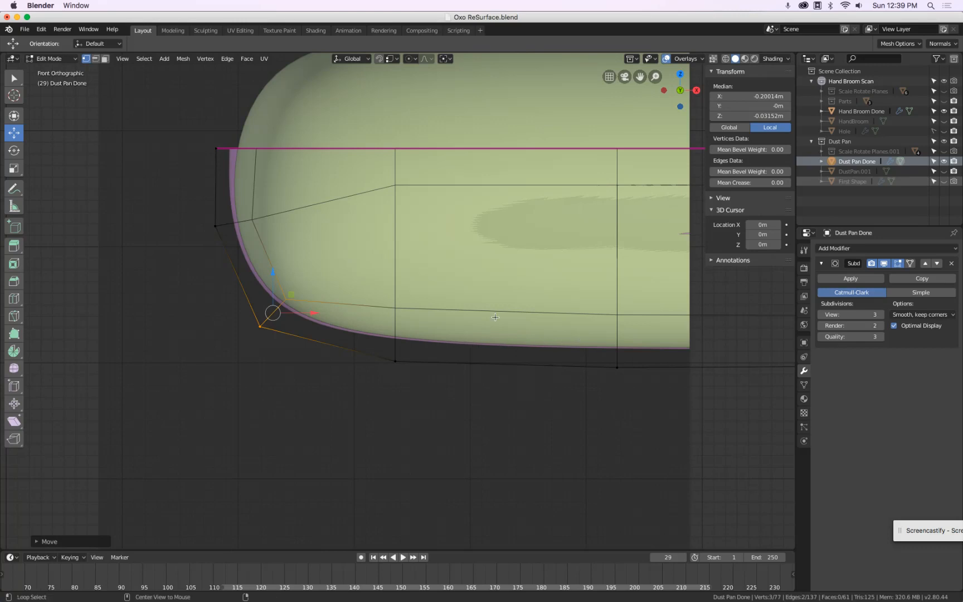
Step: Clear the view clipping, leave mesh editing, deselect the dust pan, and examine the whole broom and dust pan assembly
{"action": "key", "text": "alt+b"}
{"action": "scroll", "coordinate": [494, 318], "scroll_direction": "down", "scroll_amount": 4}
{"action": "key", "text": "Tab"}
{"action": "middle_click_drag", "start_coordinate": [492, 312], "coordinate": [515, 334]}
{"action": "key", "text": "KP_3"}
{"action": "key", "text": "KP_1"}
{"action": "scroll", "coordinate": [501, 346], "scroll_direction": "down", "scroll_amount": 5}
{"action": "scroll", "coordinate": [515, 334], "scroll_direction": "up", "scroll_amount": 1}
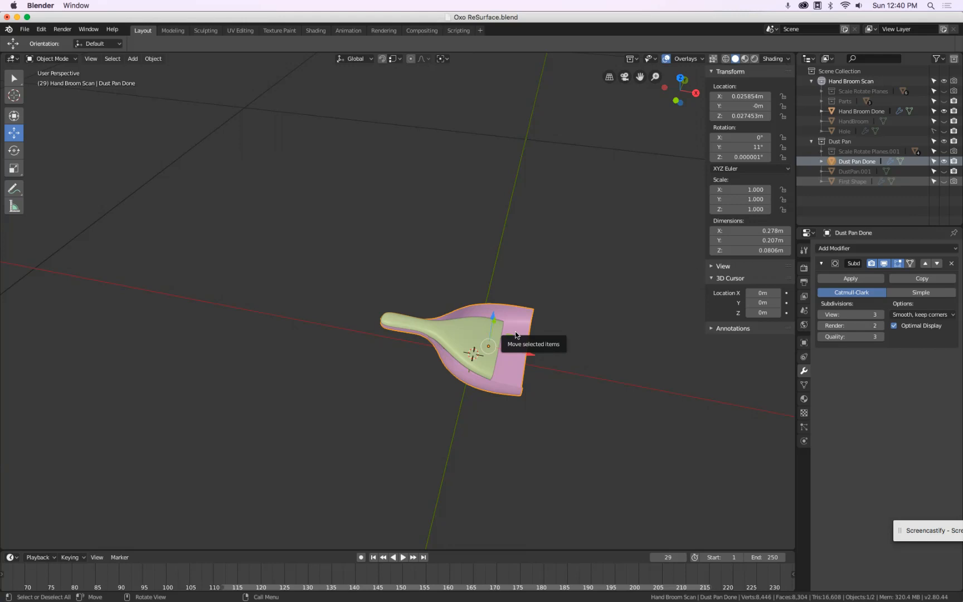
{"action": "left_click", "coordinate": [569, 379]}
{"action": "key", "text": "KP_1"}
{"action": "scroll", "coordinate": [497, 324], "scroll_direction": "up", "scroll_amount": 3}
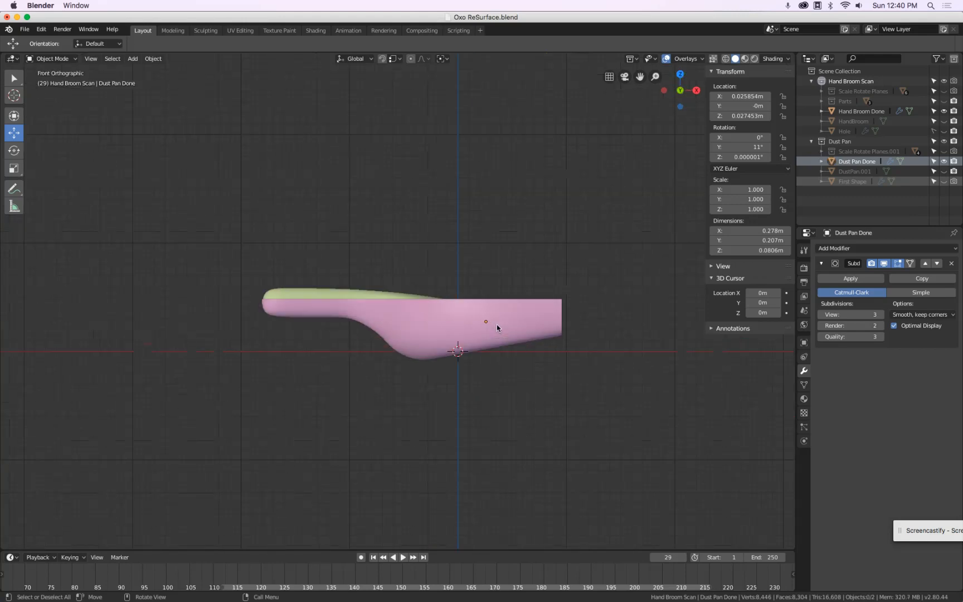
Step: Enter mesh editing on the dust pan and select the edge loop running just below its creased rim
{"action": "scroll", "coordinate": [496, 324], "scroll_direction": "up", "scroll_amount": 3}
{"action": "key", "text": "Tab"}
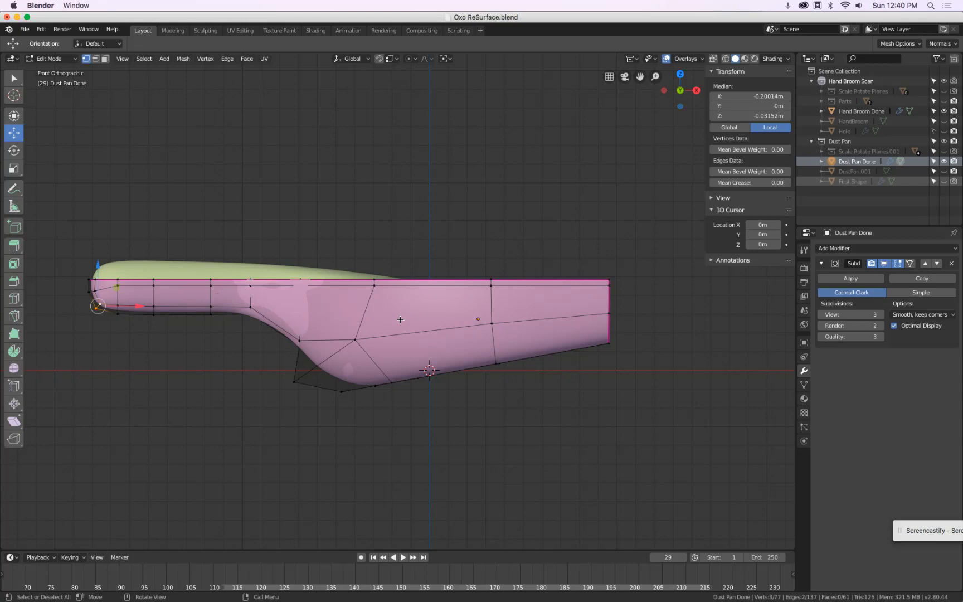
{"action": "left_click", "coordinate": [224, 286], "text": "alt"}
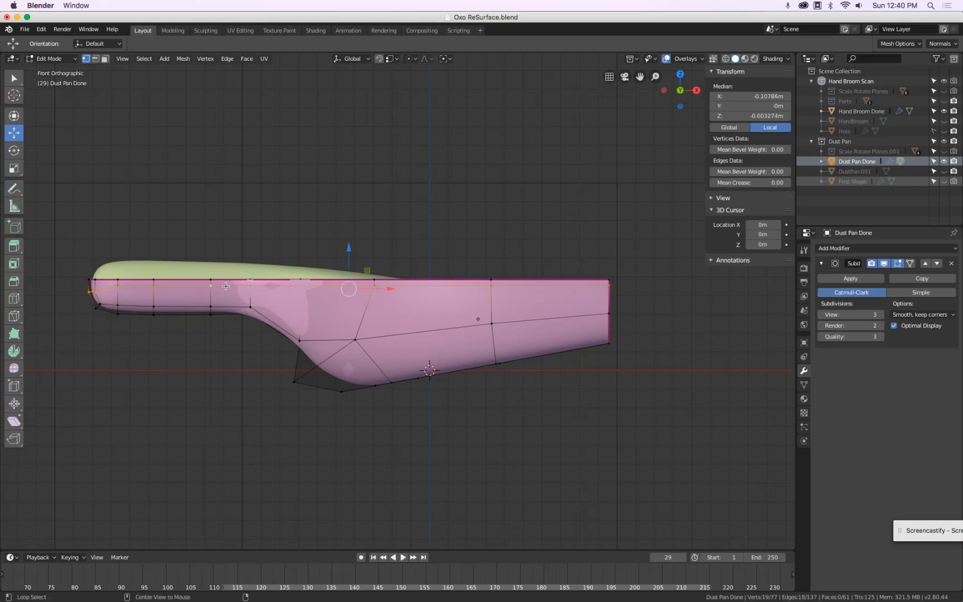
{"action": "scroll", "coordinate": [110, 287], "scroll_direction": "up", "scroll_amount": 4}
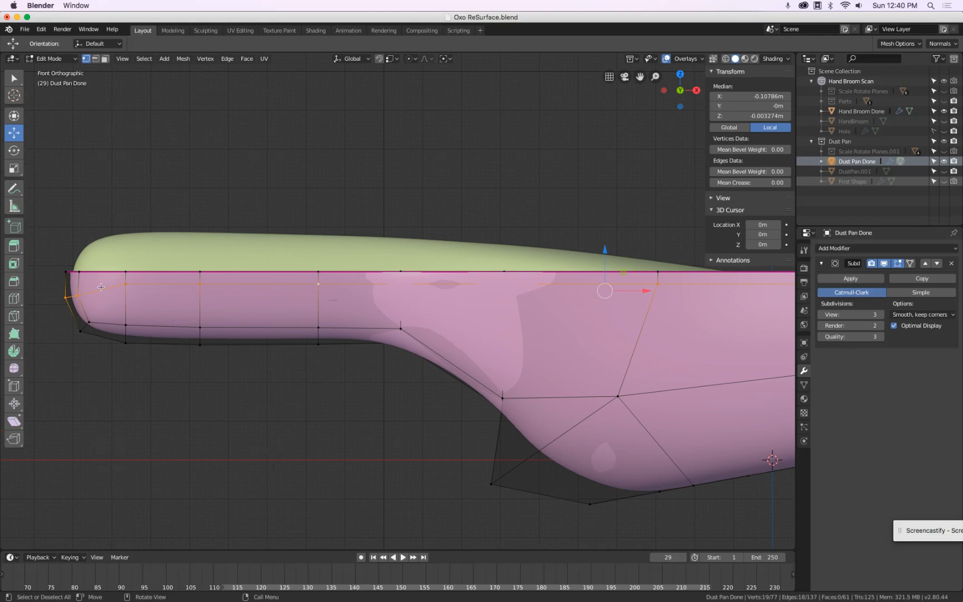
{"action": "key", "text": "shift+z"}
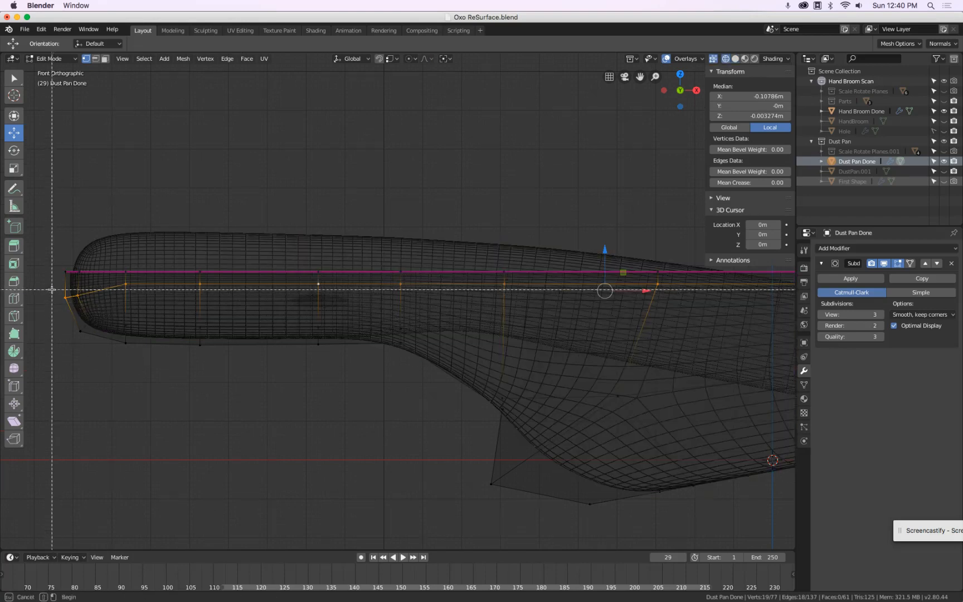
{"action": "key", "text": "z"}
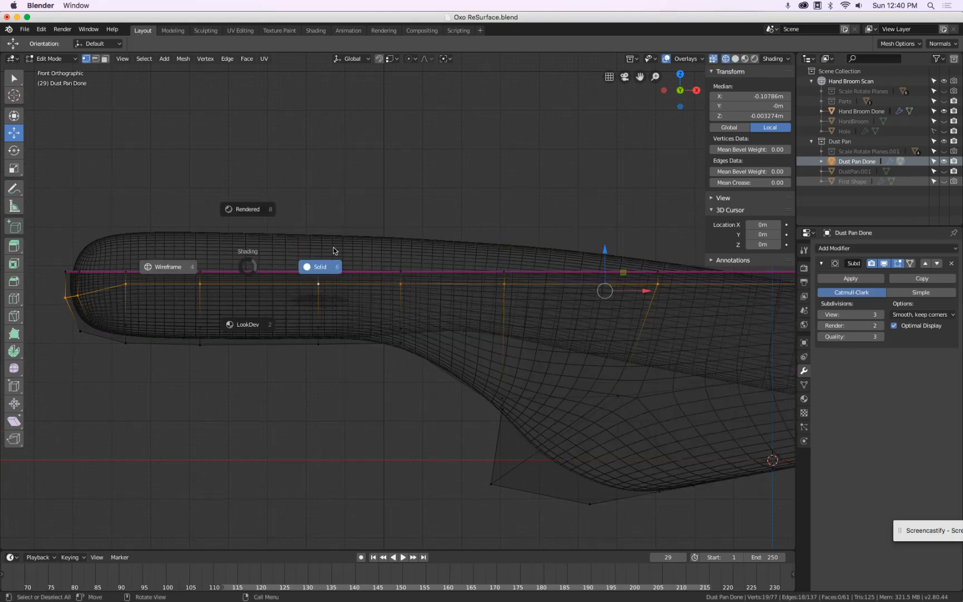
{"action": "left_click", "coordinate": [322, 268]}
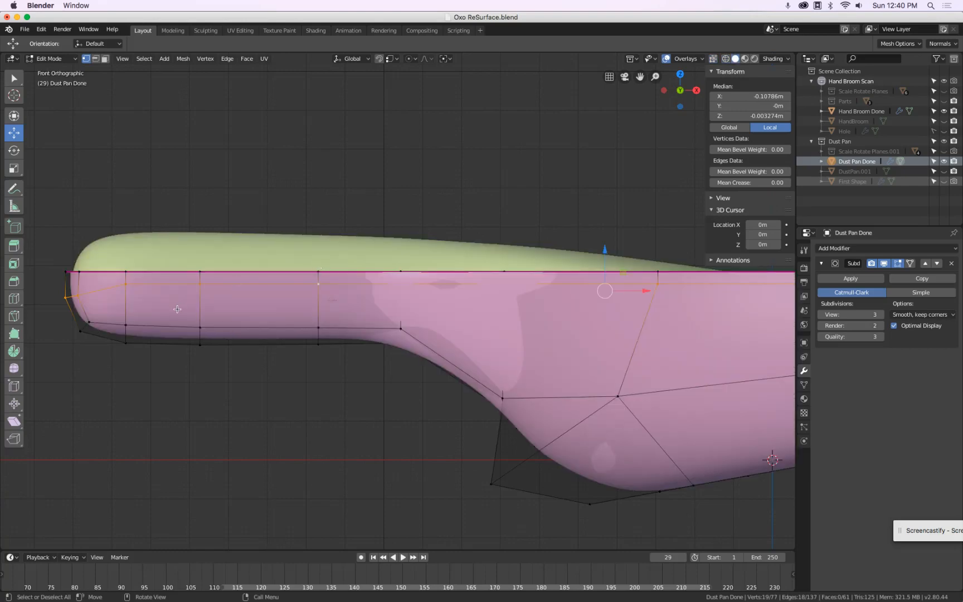
Step: Remove the handle-end vertices from the loop selection using see-through wireframe shading, and return to solid shading
{"action": "key", "text": "shift+z"}
{"action": "key", "text": "b"}
{"action": "left_click_drag", "start_coordinate": [89, 285], "coordinate": [59, 302]}
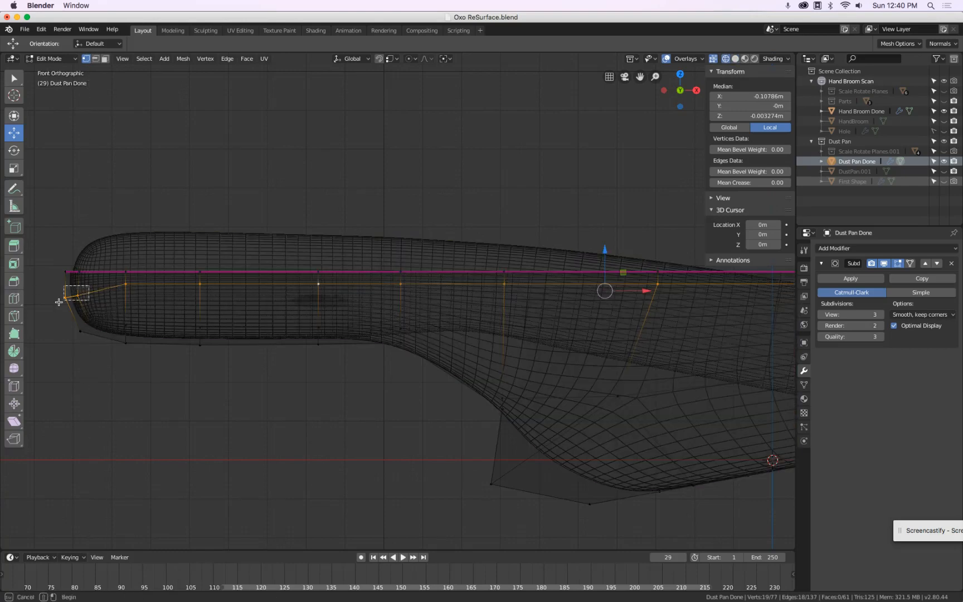
{"action": "scroll", "coordinate": [59, 302], "scroll_direction": "down", "scroll_amount": 1}
{"action": "key", "text": "z"}
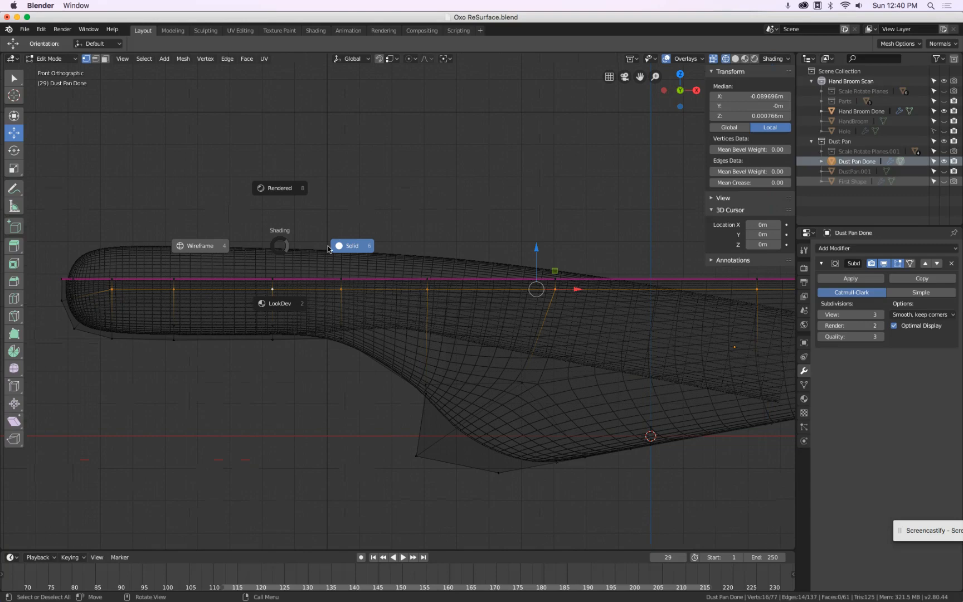
{"action": "left_click", "coordinate": [328, 245]}
Step: Edge-slide the selected part of the loop down away from the rim by a factor of about -0.229, and reselect the whole loop
{"action": "key", "text": "g"}
{"action": "key", "text": "g"}
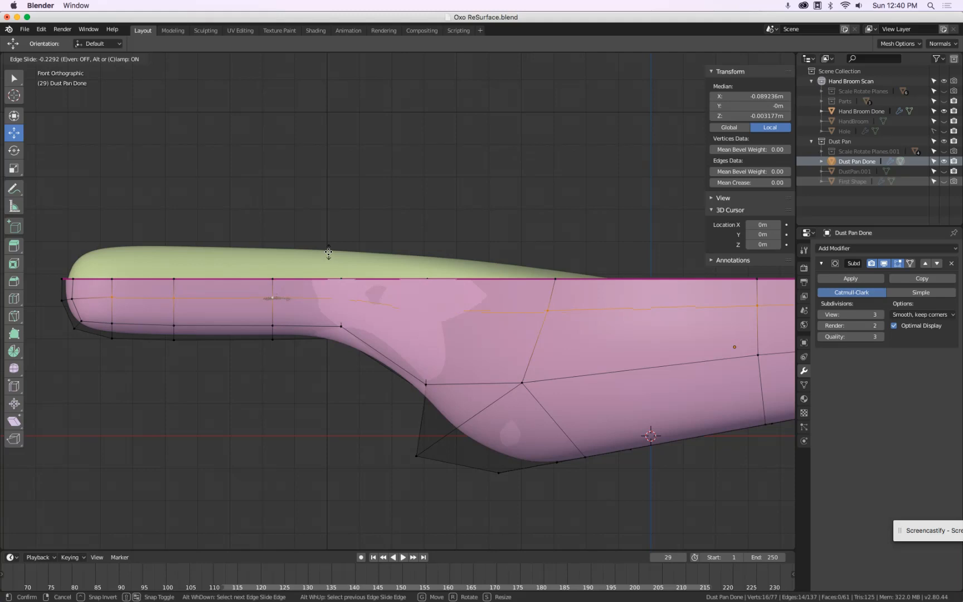
{"action": "left_click", "coordinate": [328, 252]}
{"action": "left_click", "coordinate": [294, 299], "text": "alt"}
{"action": "scroll", "coordinate": [293, 298], "scroll_direction": "down", "scroll_amount": 4}
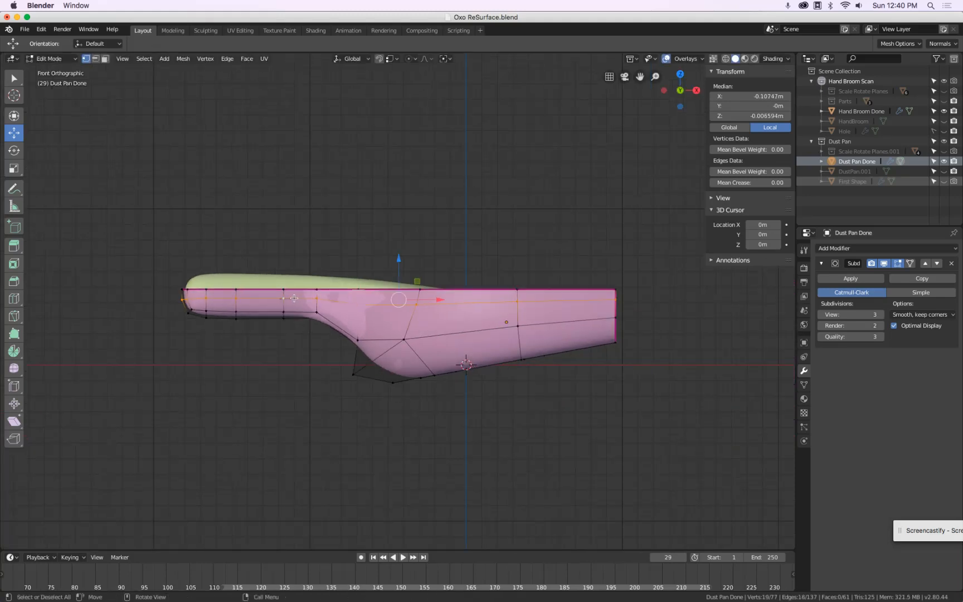
Step: Leave mesh editing and examine the dust pan's fit around the broom in perspective, top and front views
{"action": "middle_click_drag", "start_coordinate": [508, 283], "coordinate": [425, 284]}
{"action": "key", "text": "Tab"}
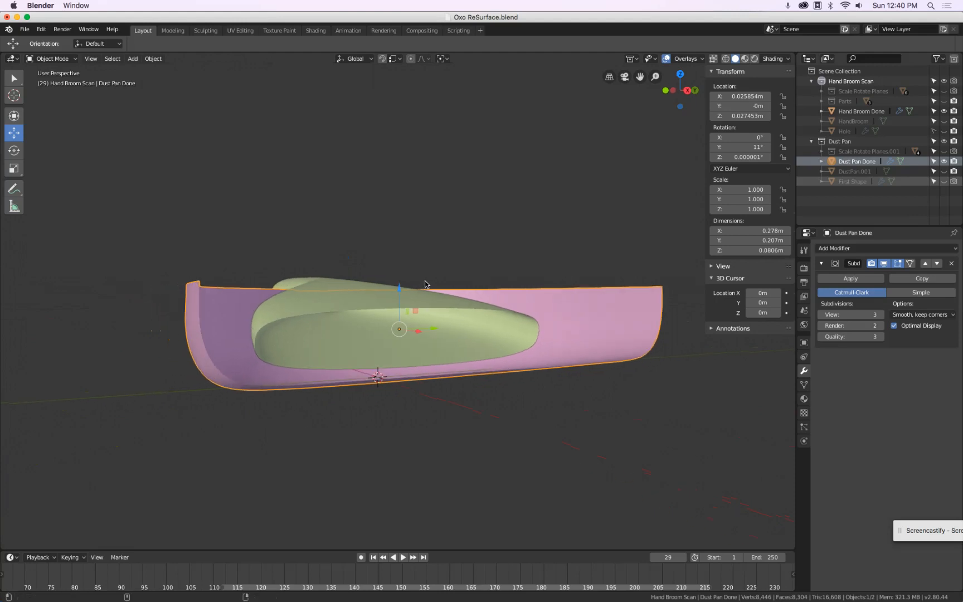
{"action": "key", "text": "Tab"}
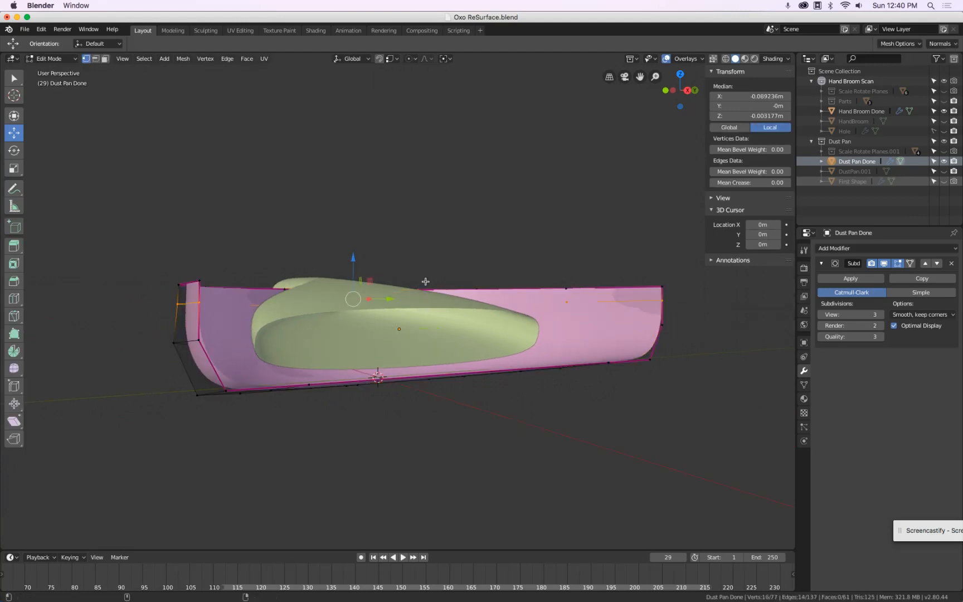
{"action": "key", "text": "Tab"}
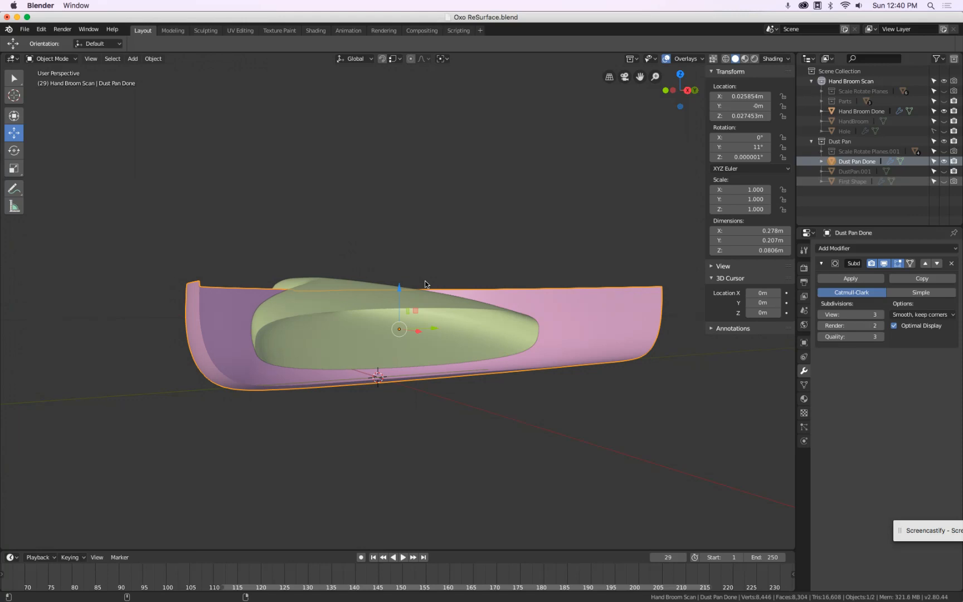
{"action": "middle_click_drag", "start_coordinate": [410, 277], "coordinate": [368, 279]}
{"action": "key", "text": "KP_7"}
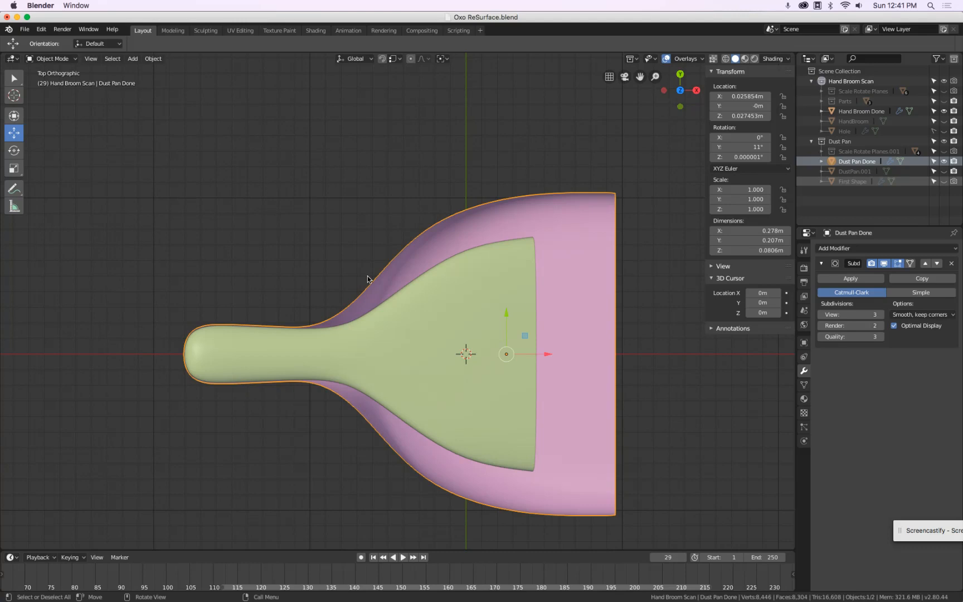
{"action": "key", "text": "KP_1"}
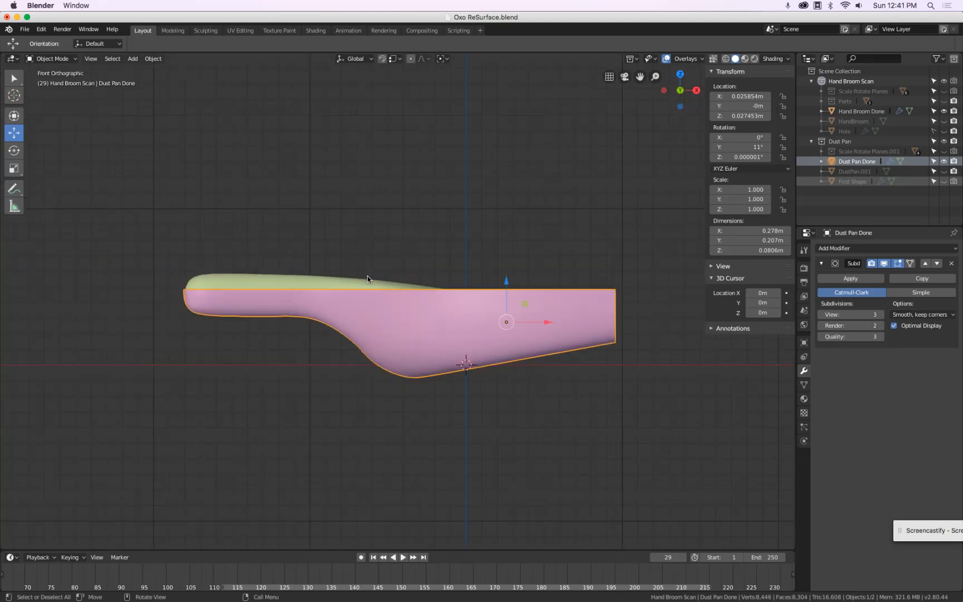